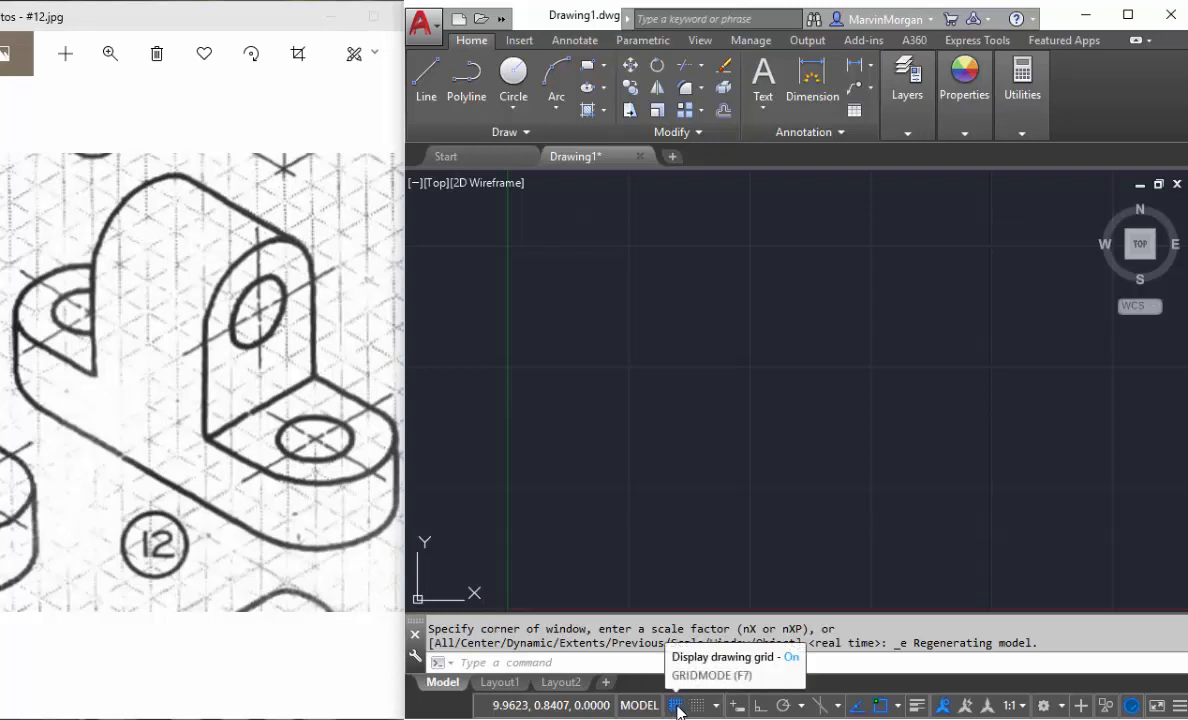
Change the grid snap type from rectangular to isometric snap in the drafting settings
right_click(677, 707)
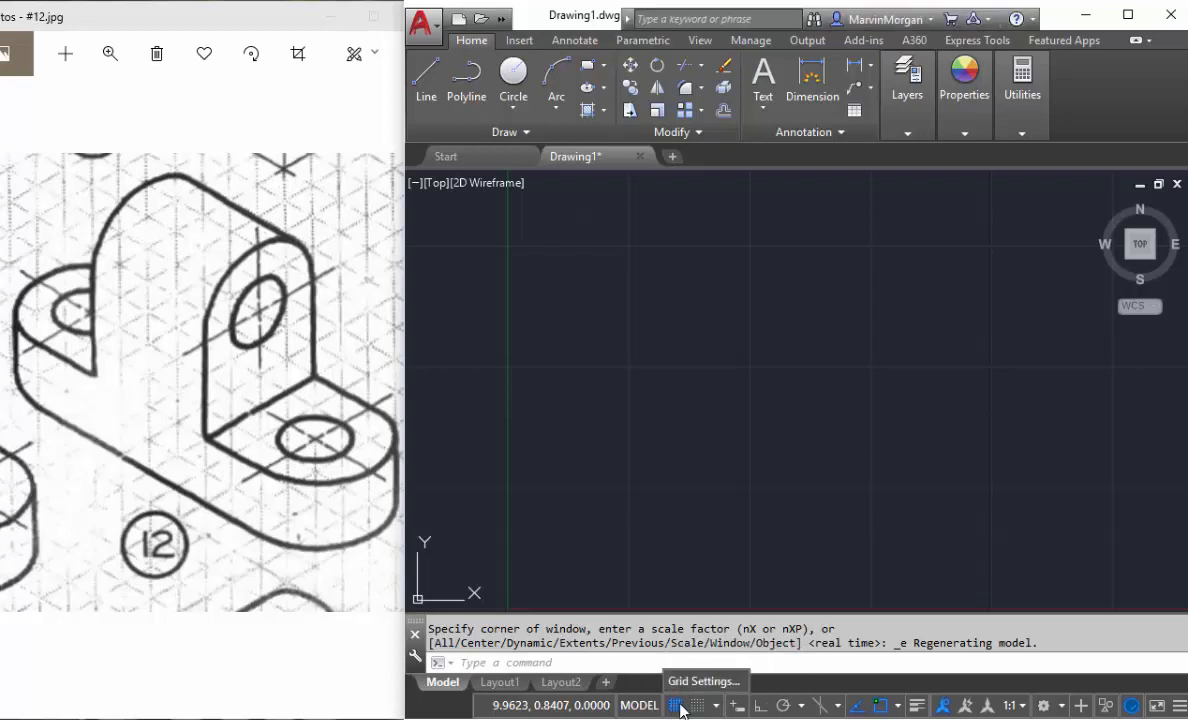
click(689, 684)
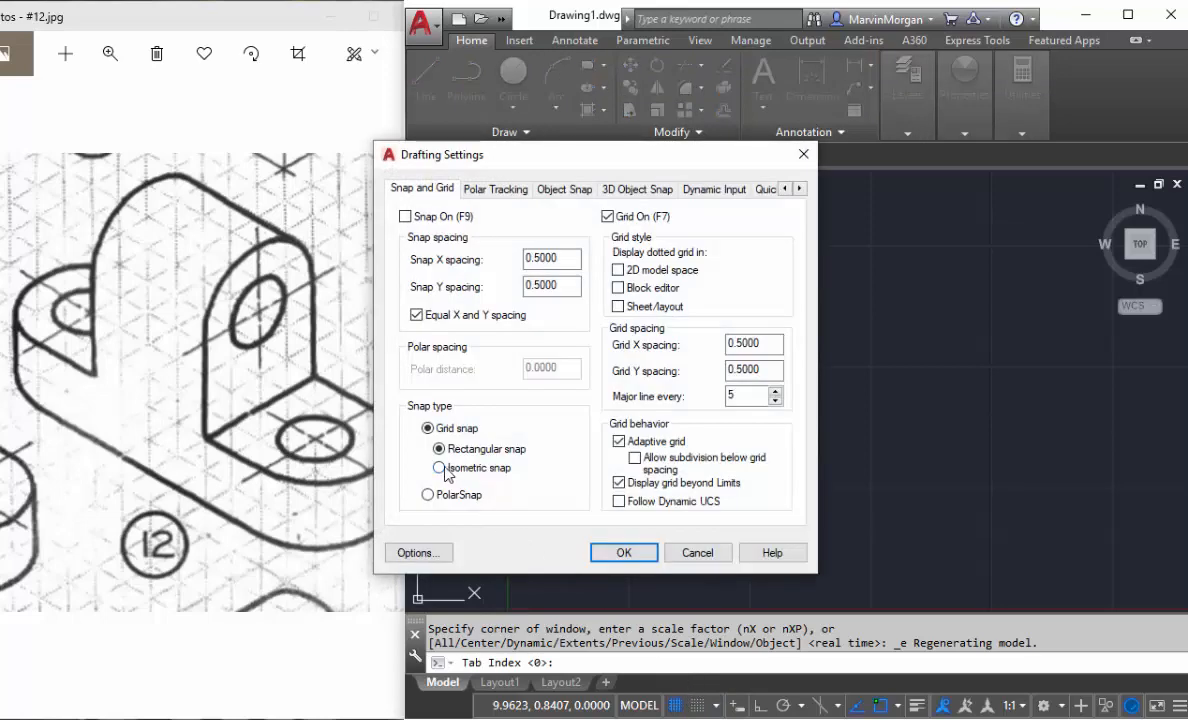
click(459, 470)
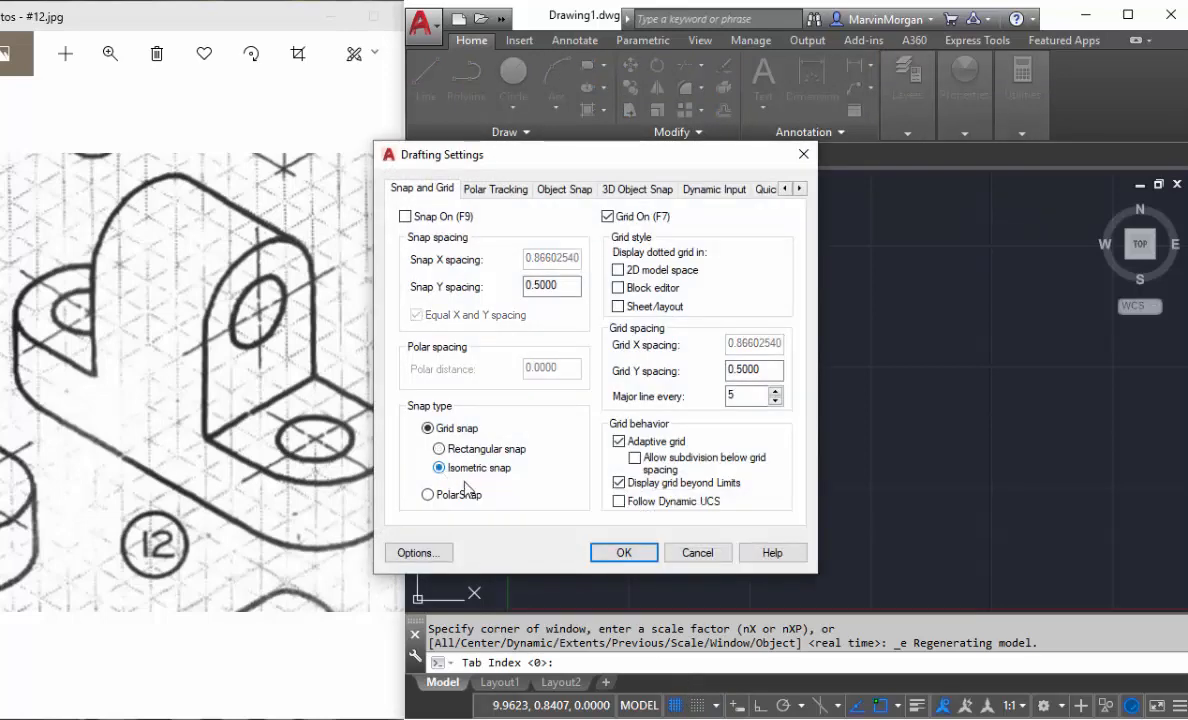
click(621, 556)
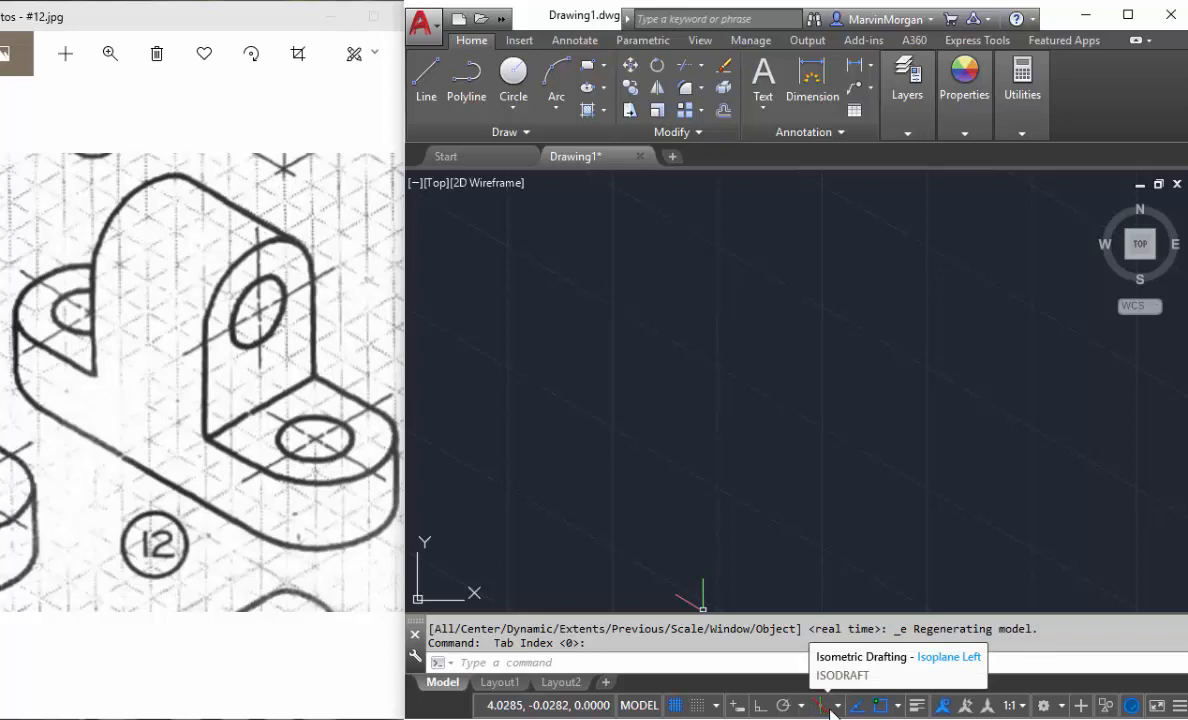
Turn on Ortho mode, review the active object snaps, and turn off the drawing grid display
click(832, 707)
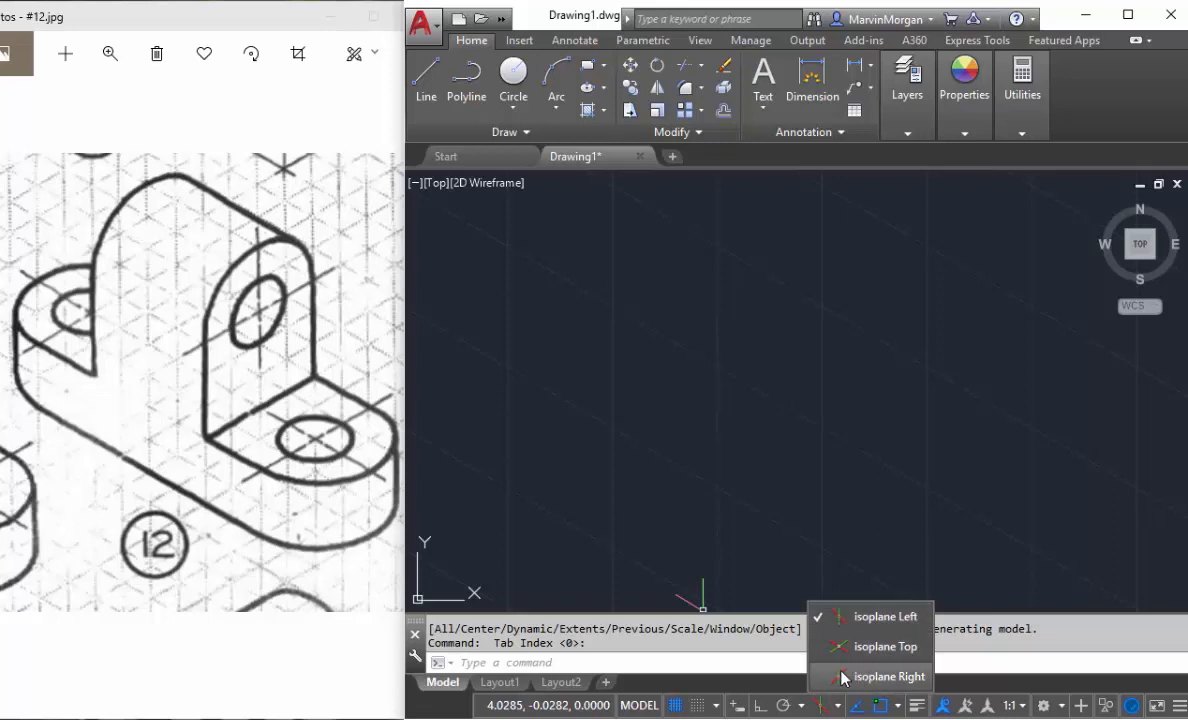
click(761, 708)
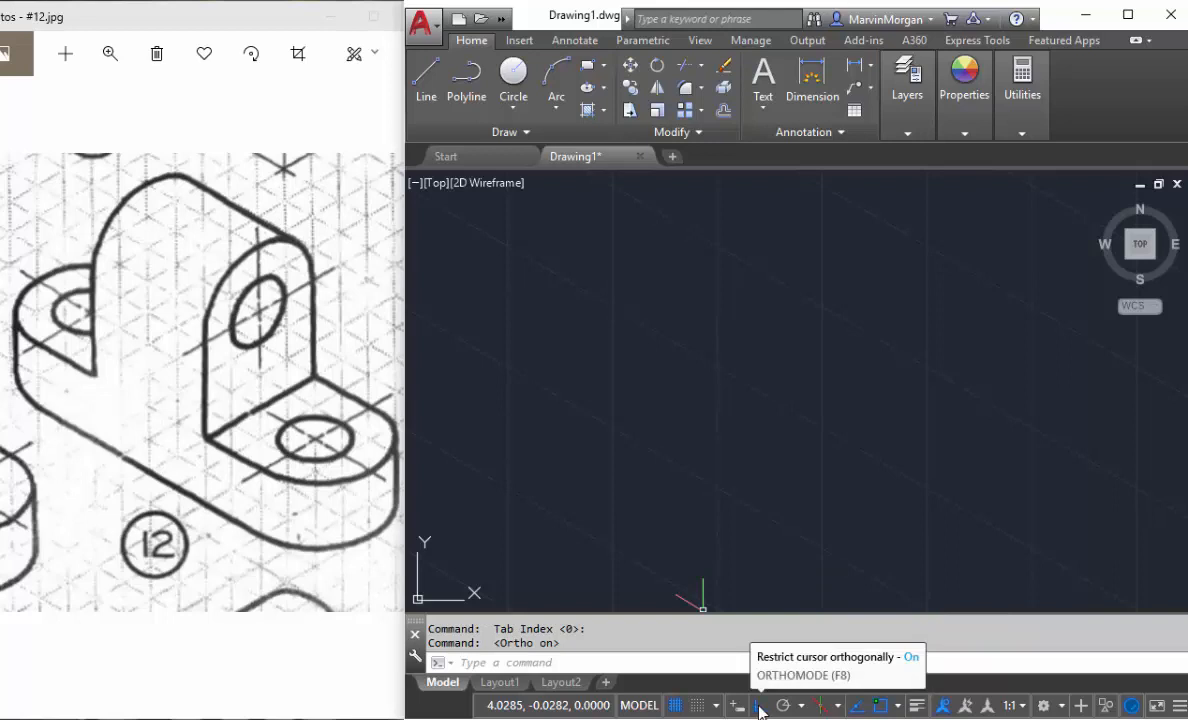
click(898, 706)
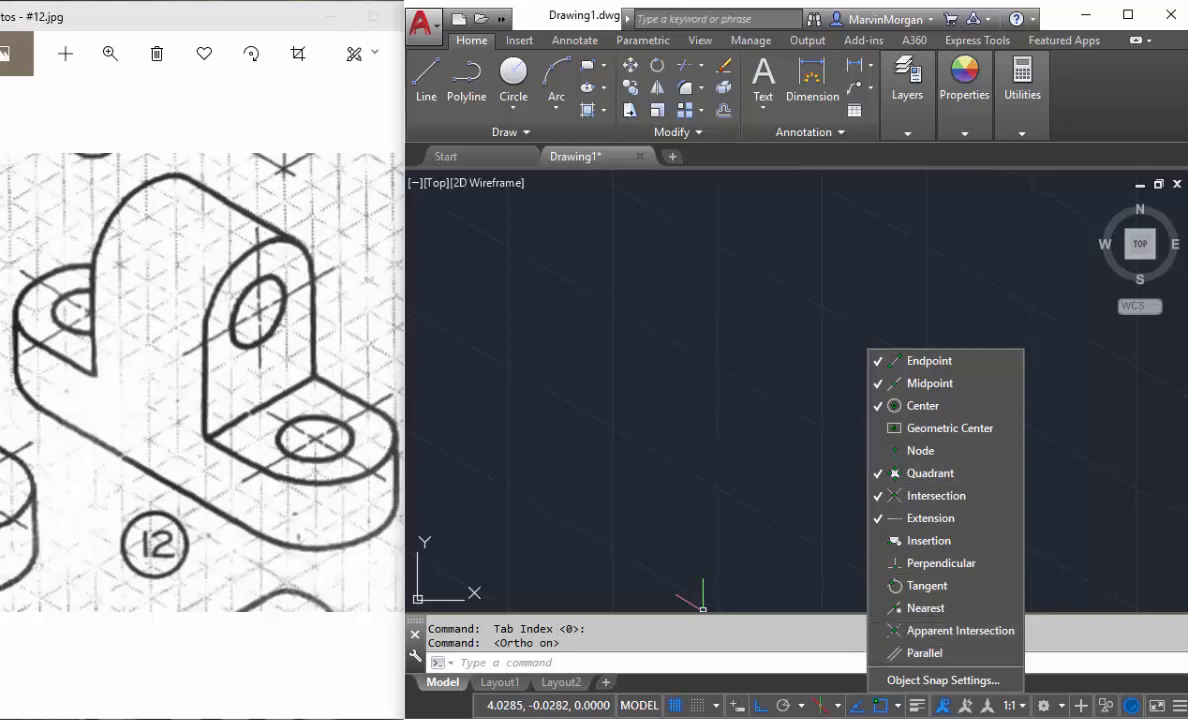
click(760, 686)
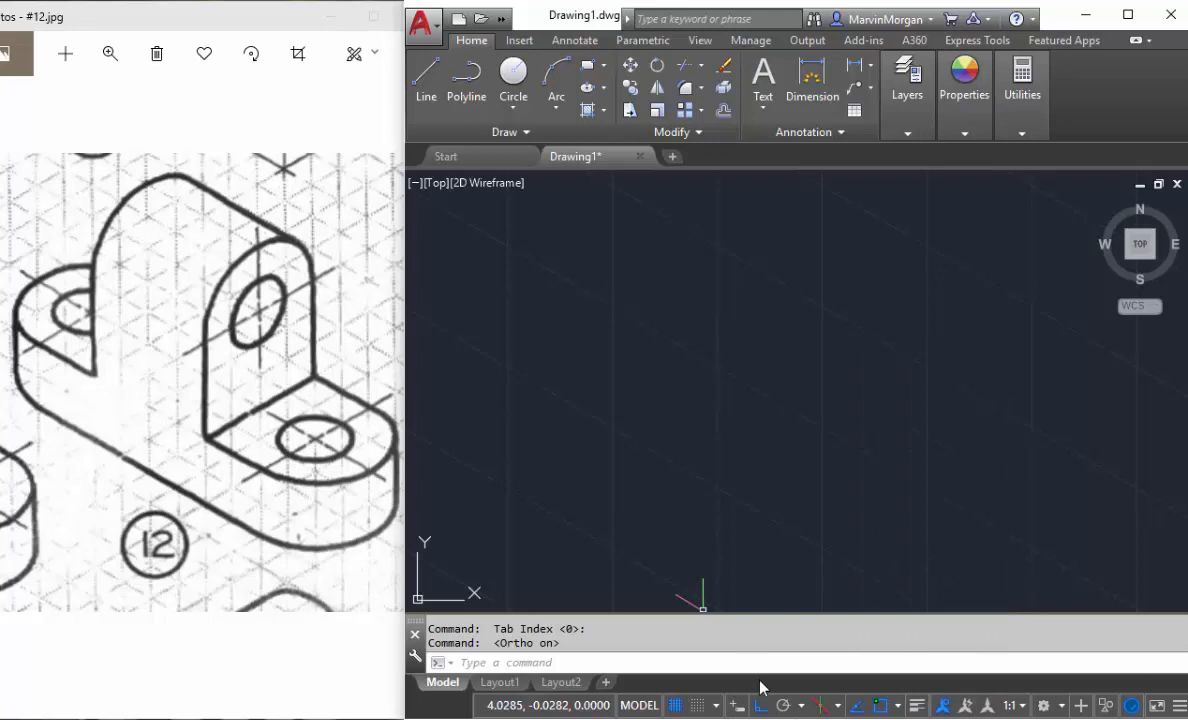
click(686, 706)
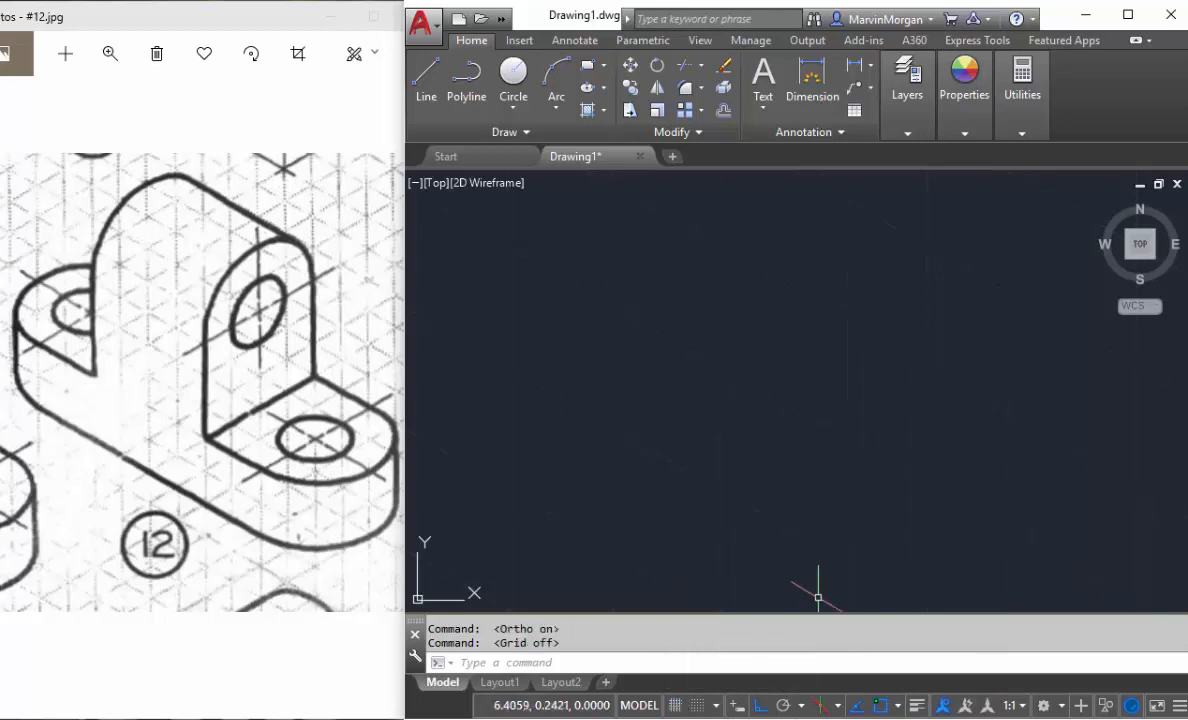
Start a line at 0,0 and draw its first segment 4 units long at 30° in isoplane Top
mouse_move(758, 546)
middle_down()
mouse_move(774, 522)
mouse_move(892, 478)
mouse_move(895, 455)
middle_up()
middle_drag(630, 548, 662, 473)
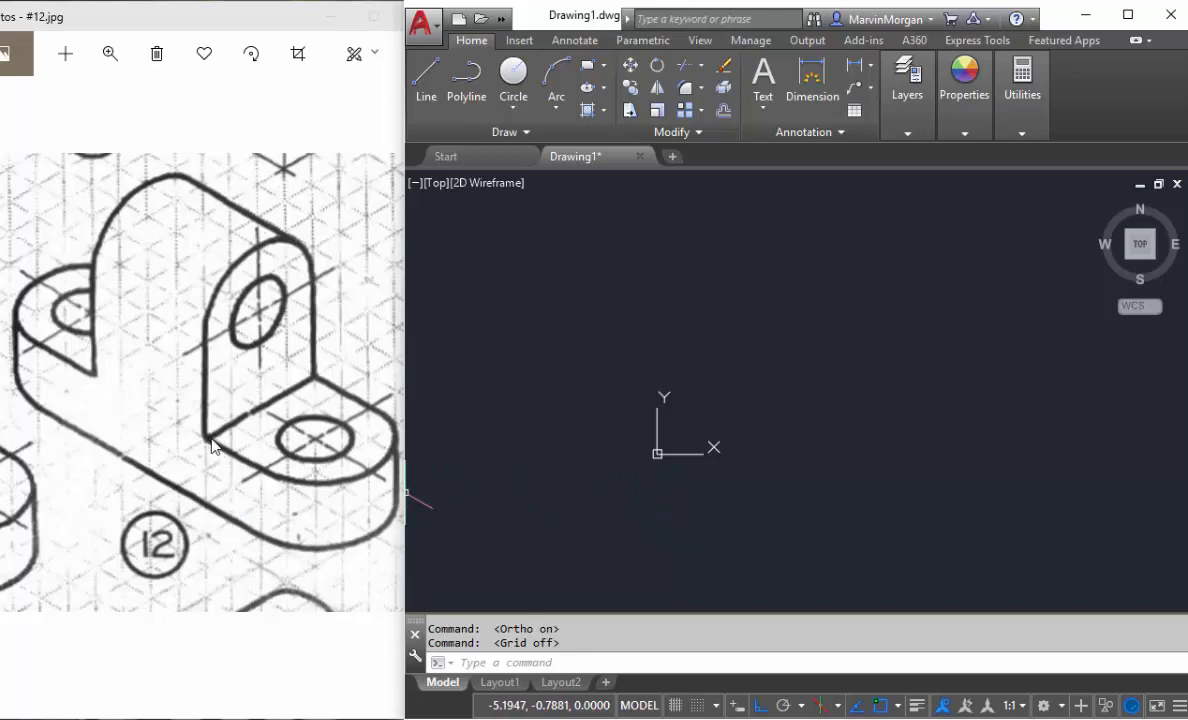
click(427, 80)
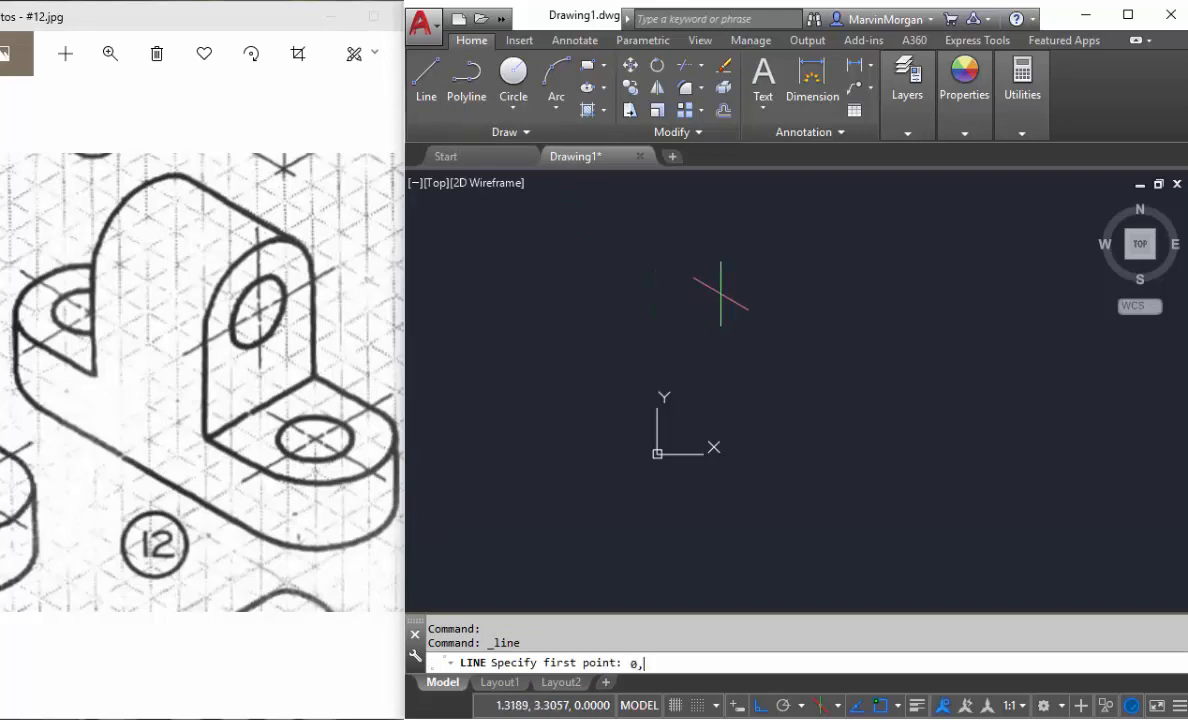
text(0,0)
key(Return)
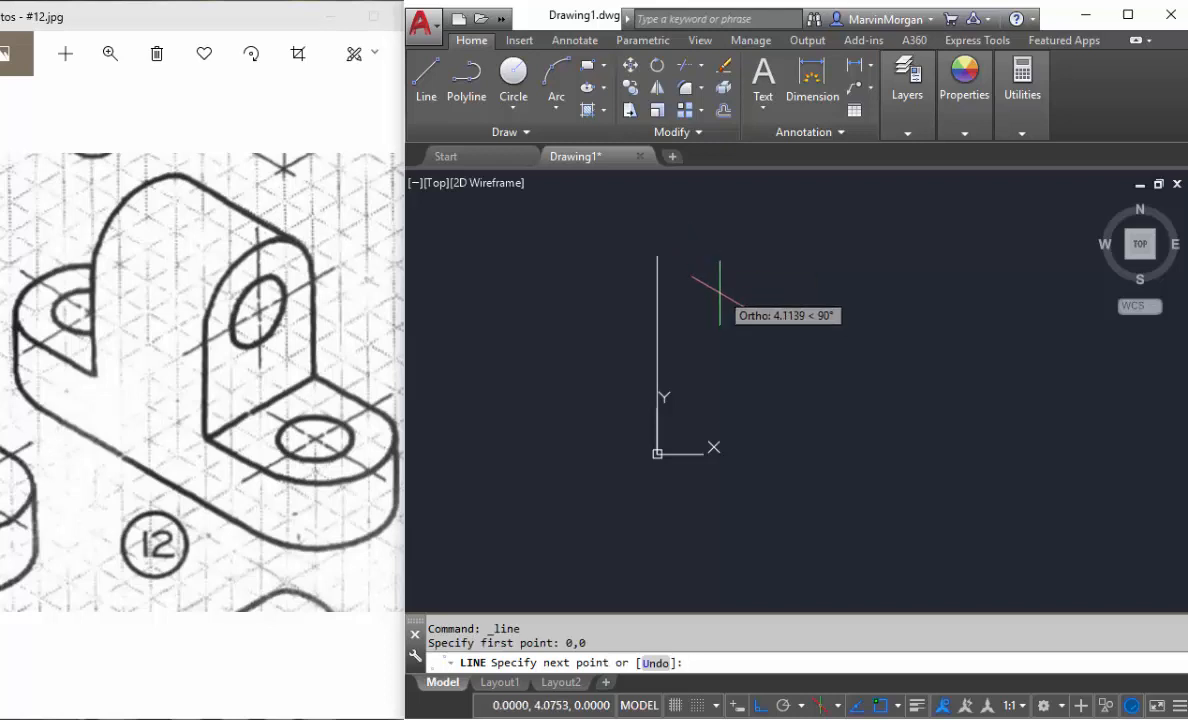
click(838, 705)
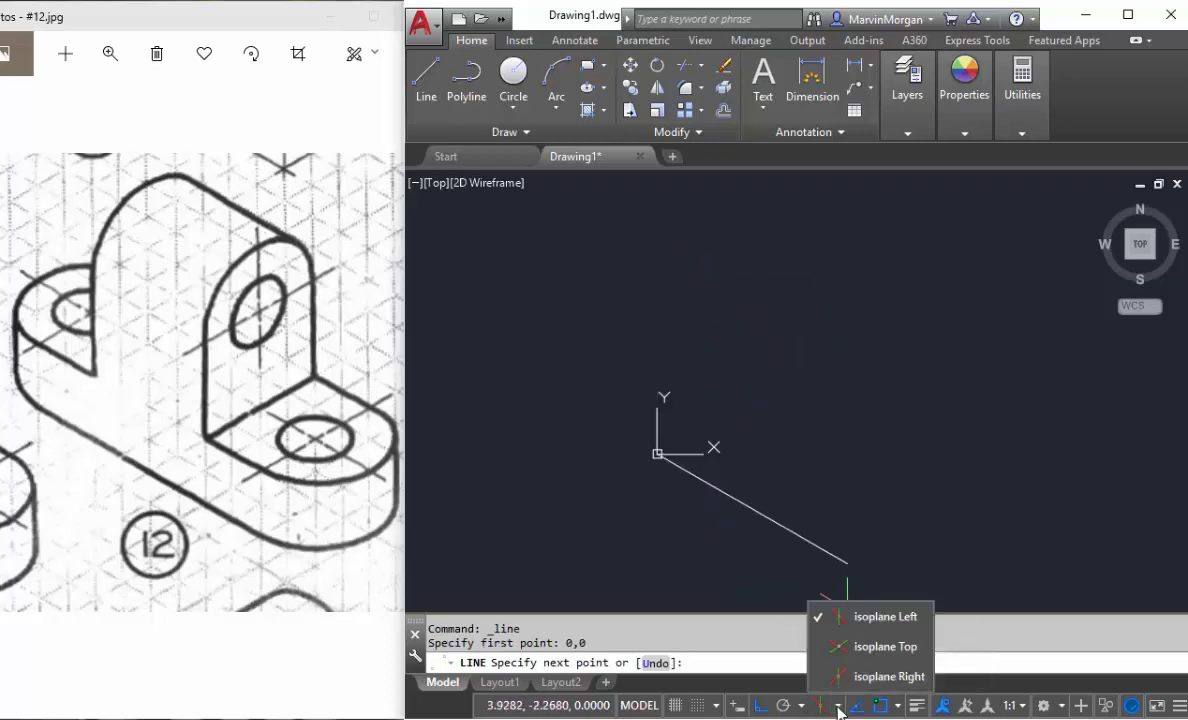
click(872, 658)
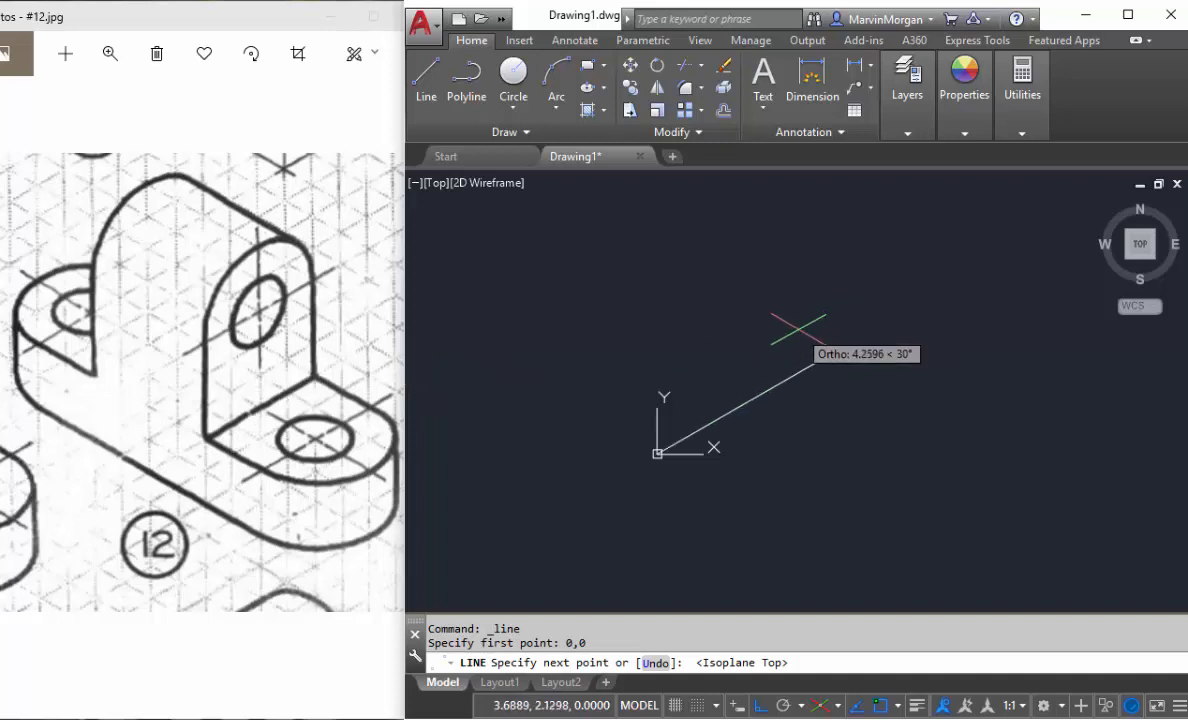
key(Return)
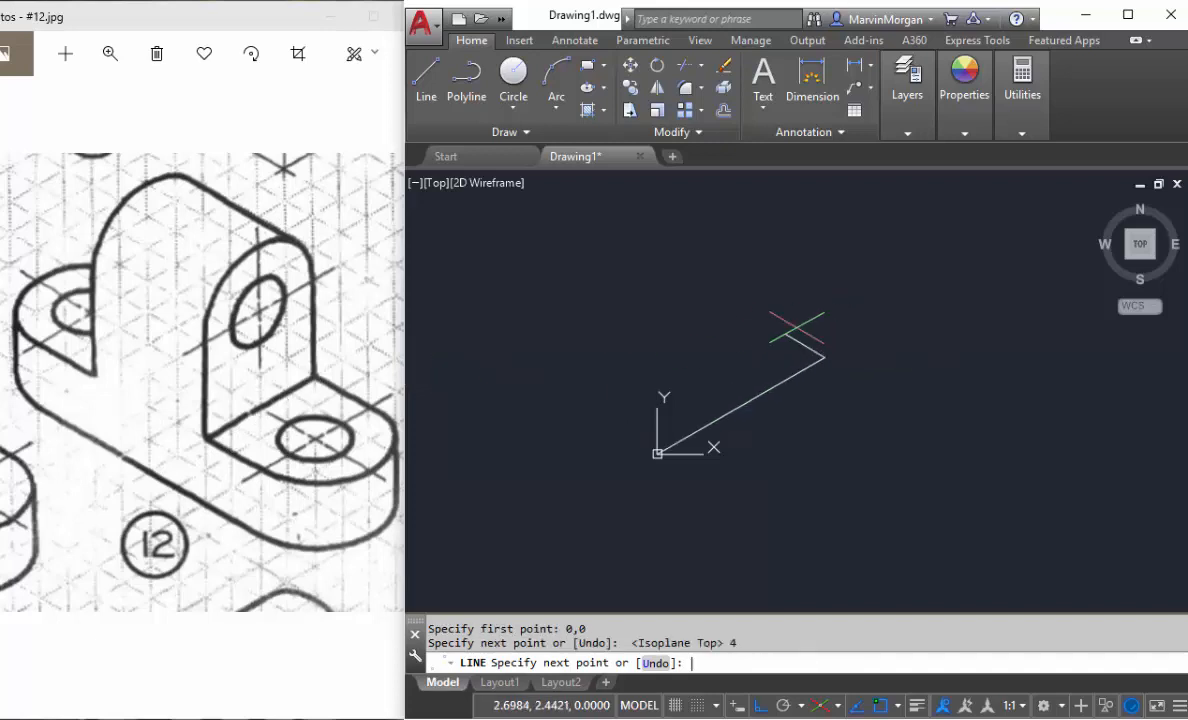
Continue the line with a 2-unit segment at 330° and a 2-unit segment at 210°, and end it there
middle_drag(856, 392, 764, 312)
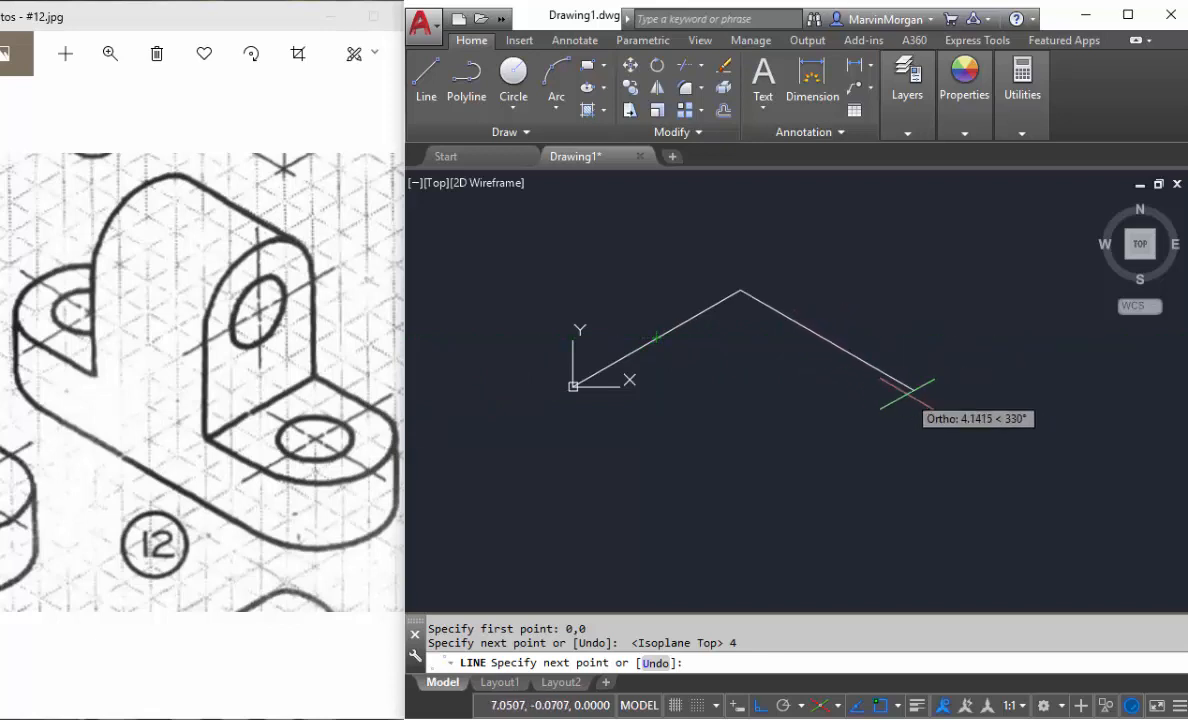
text(2)
key(Return)
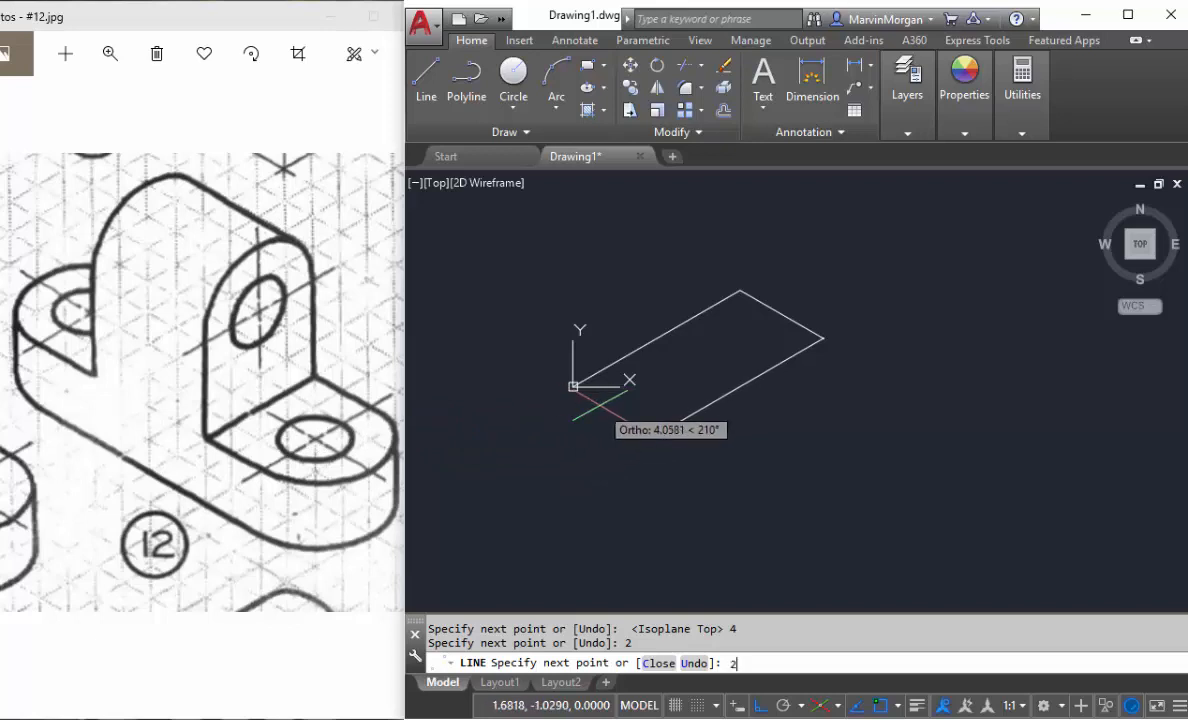
key(Return)
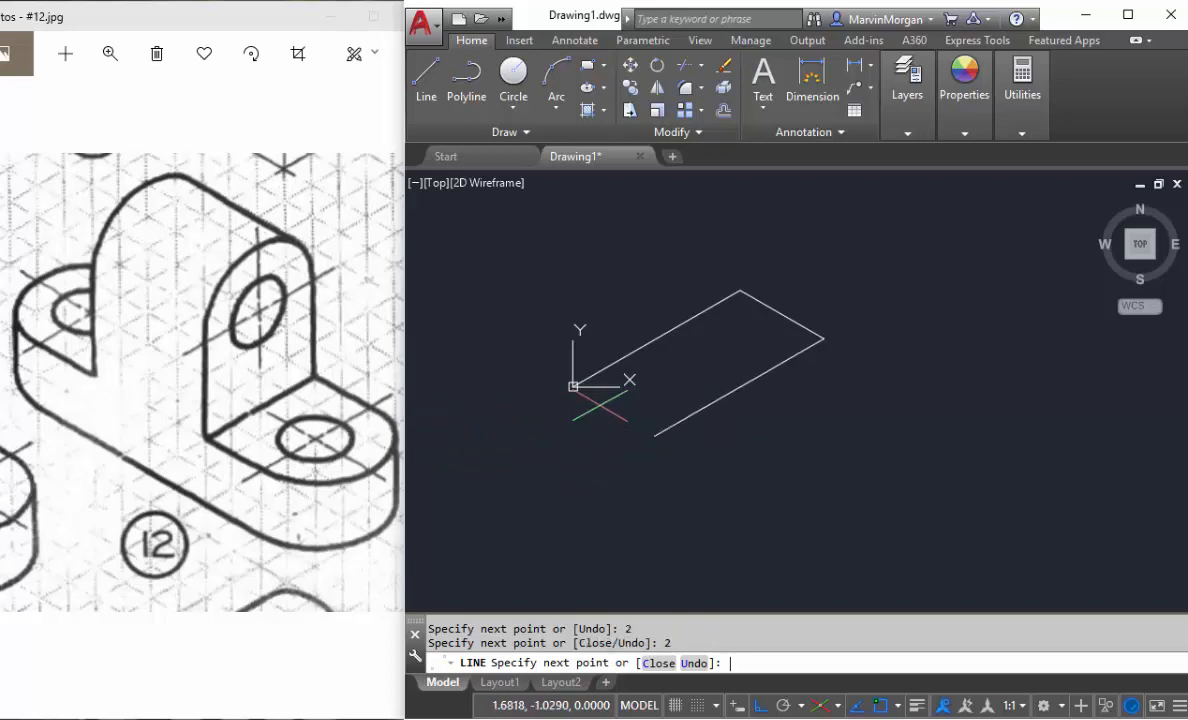
key(Return)
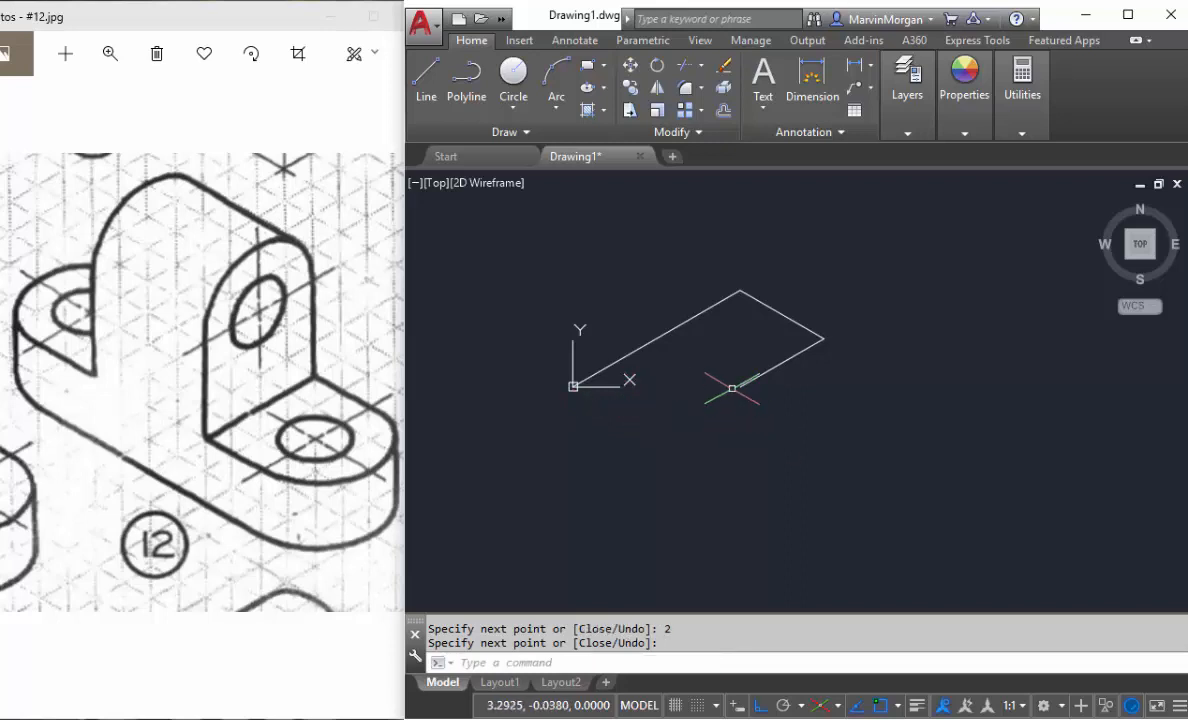
Draw a top-plane isocircle of diameter 2 centred on the free end of the last 2-unit segment
scroll(740, 388, down, 2)
scroll(750, 379, up, 2)
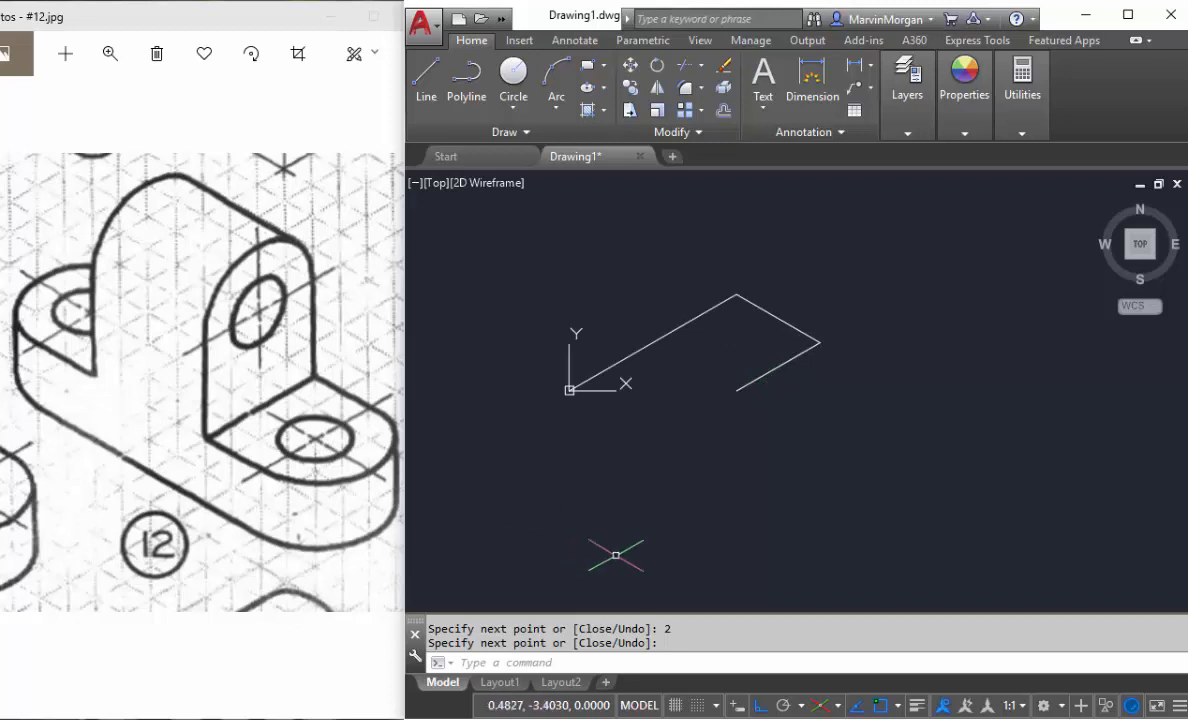
middle_drag(698, 469, 706, 442)
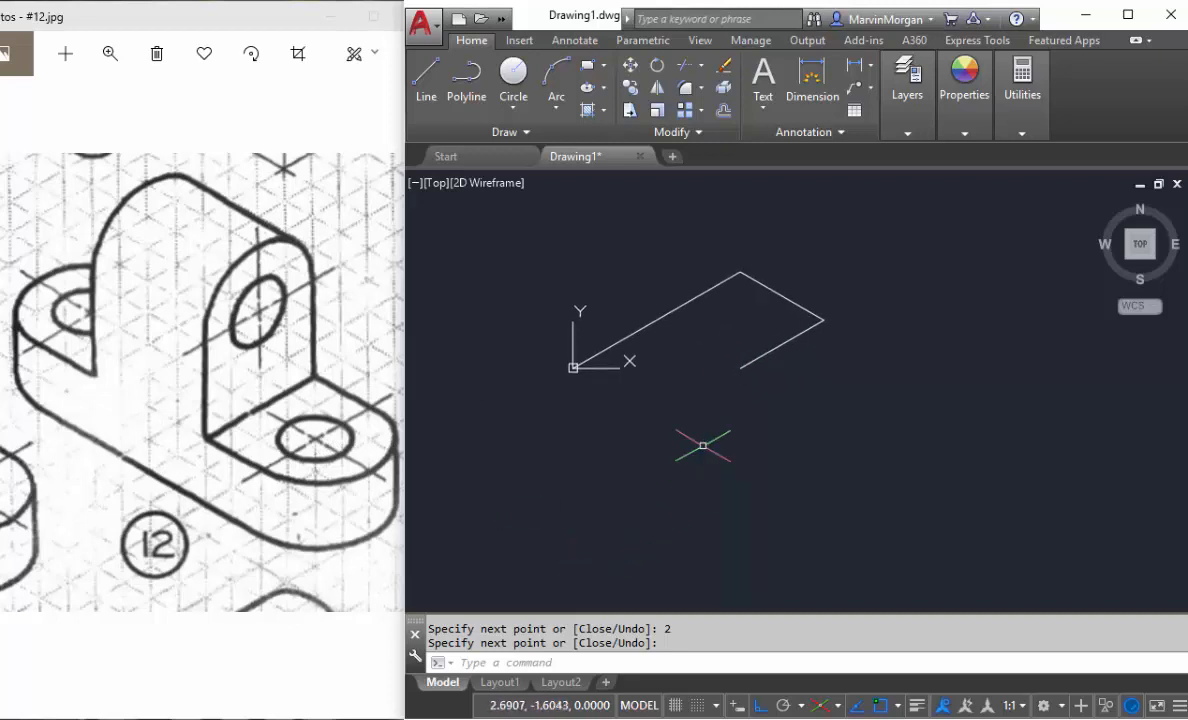
click(604, 90)
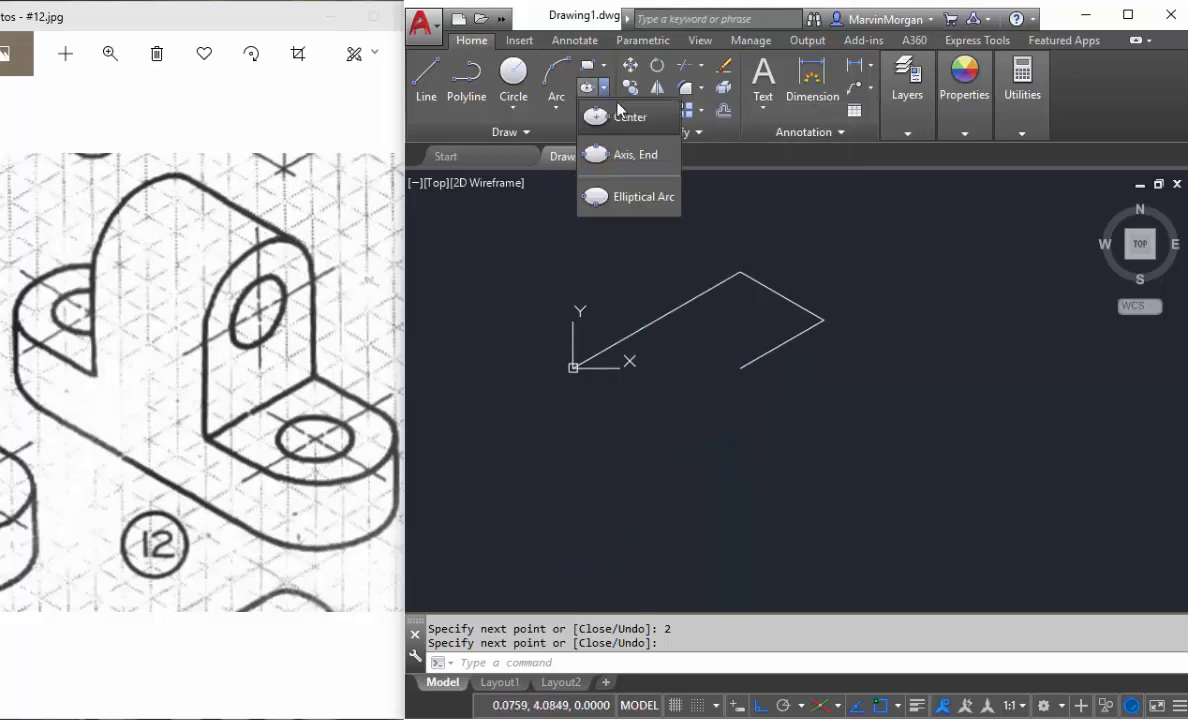
click(621, 158)
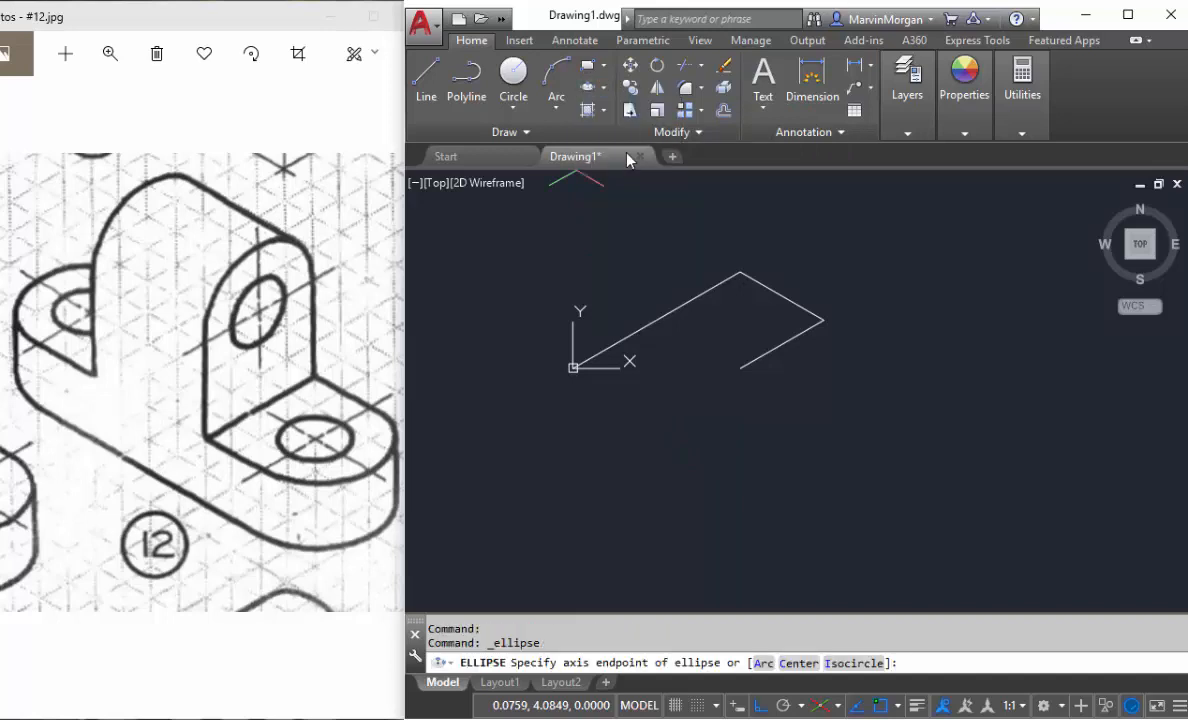
click(855, 663)
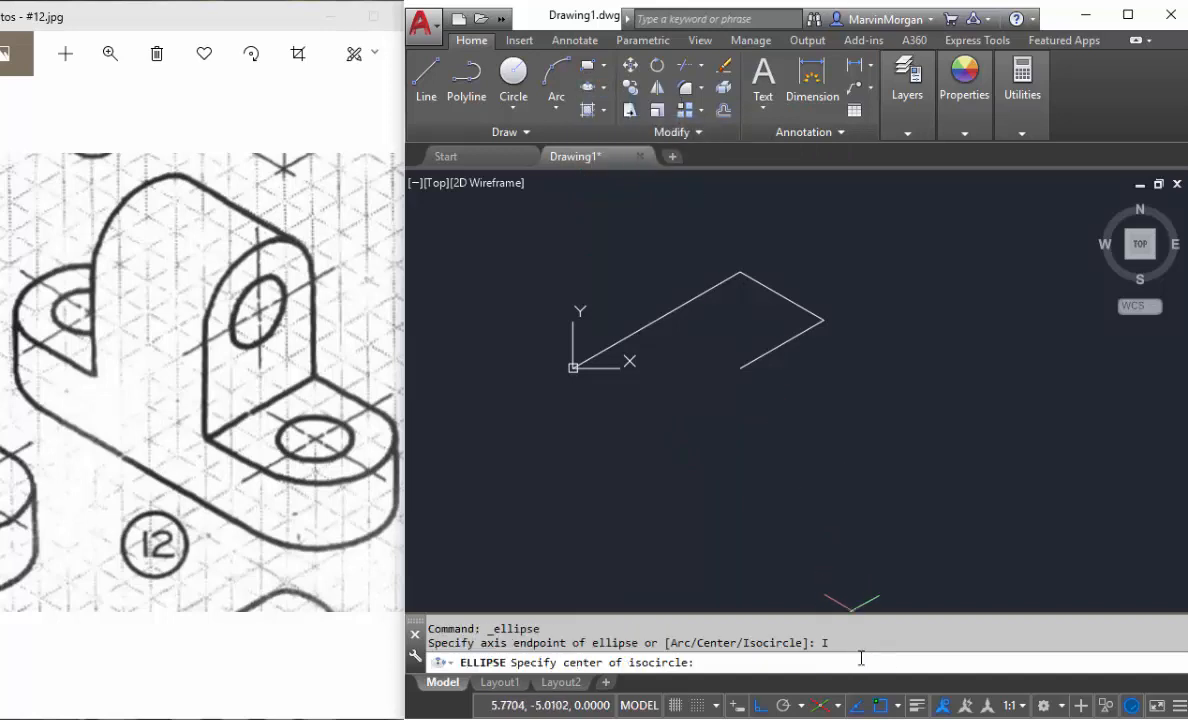
click(740, 368)
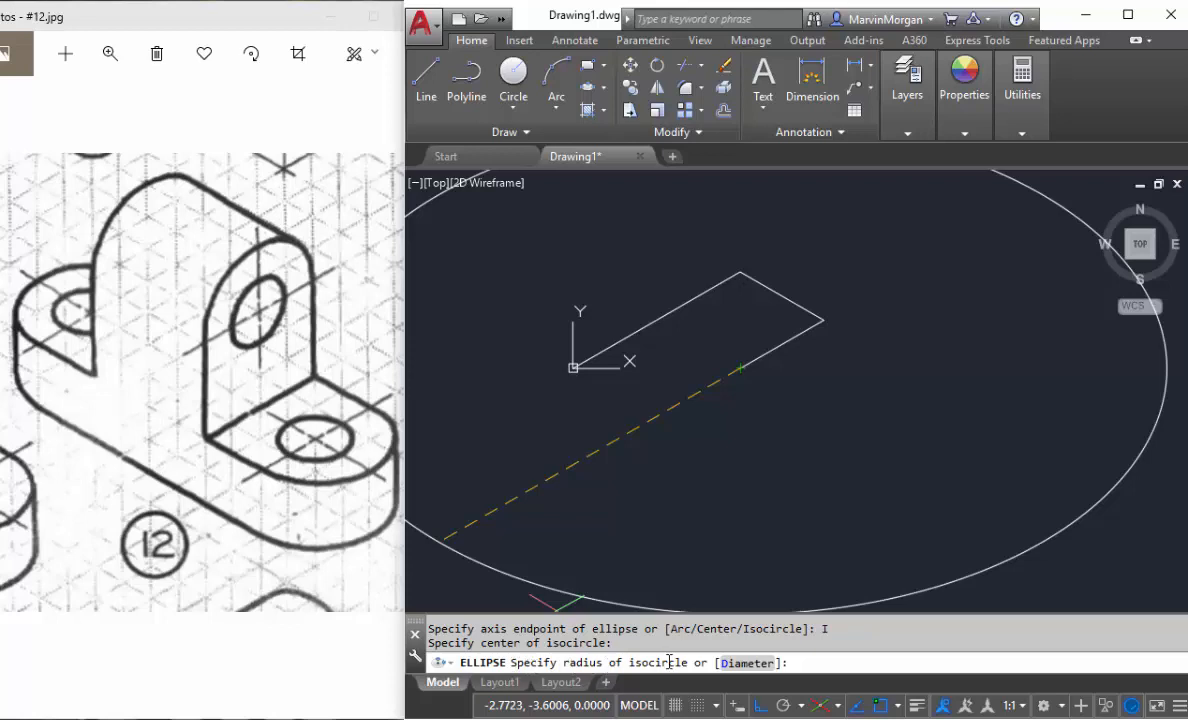
click(745, 664)
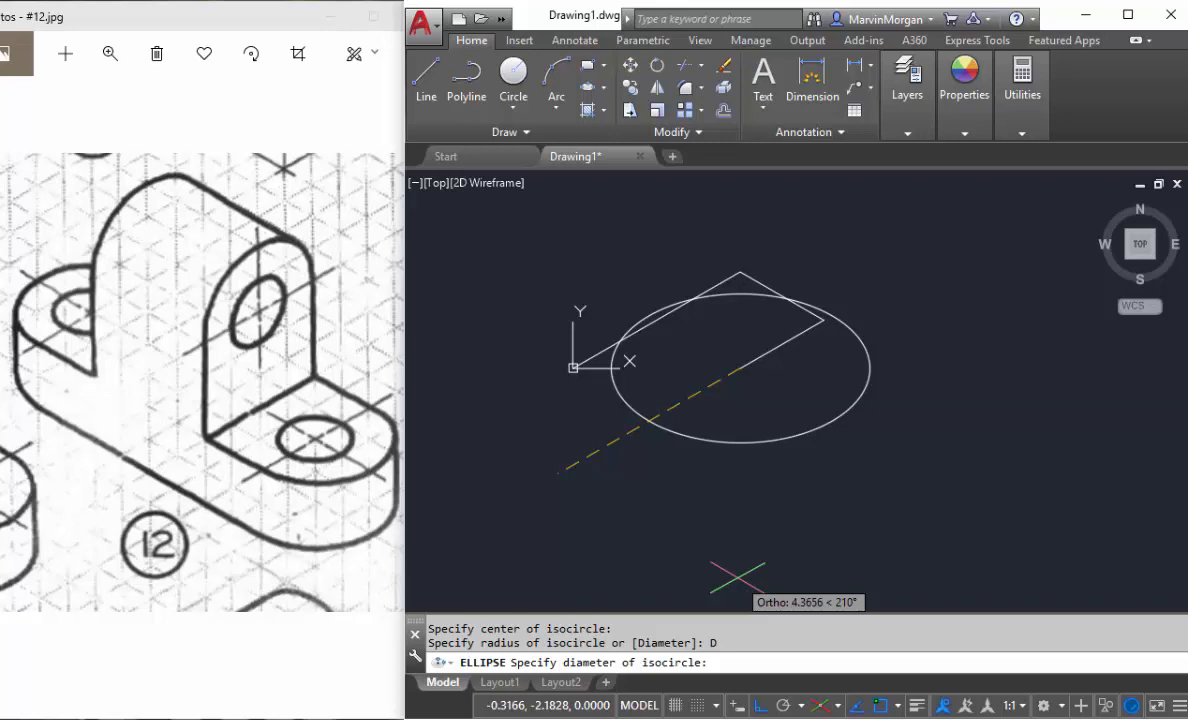
text(2)
key(Return)
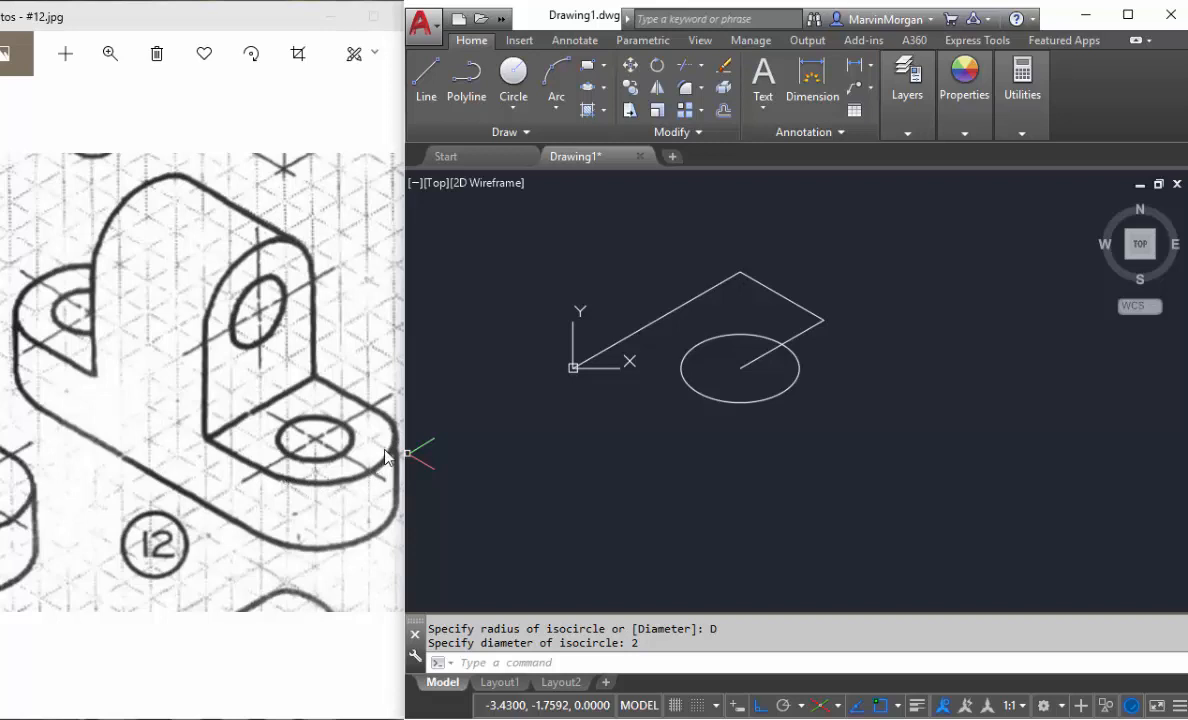
Draw a larger isocircle concentric with the hole, its radius reaching the far endpoint of the 2-unit line from the centre
click(604, 91)
click(637, 157)
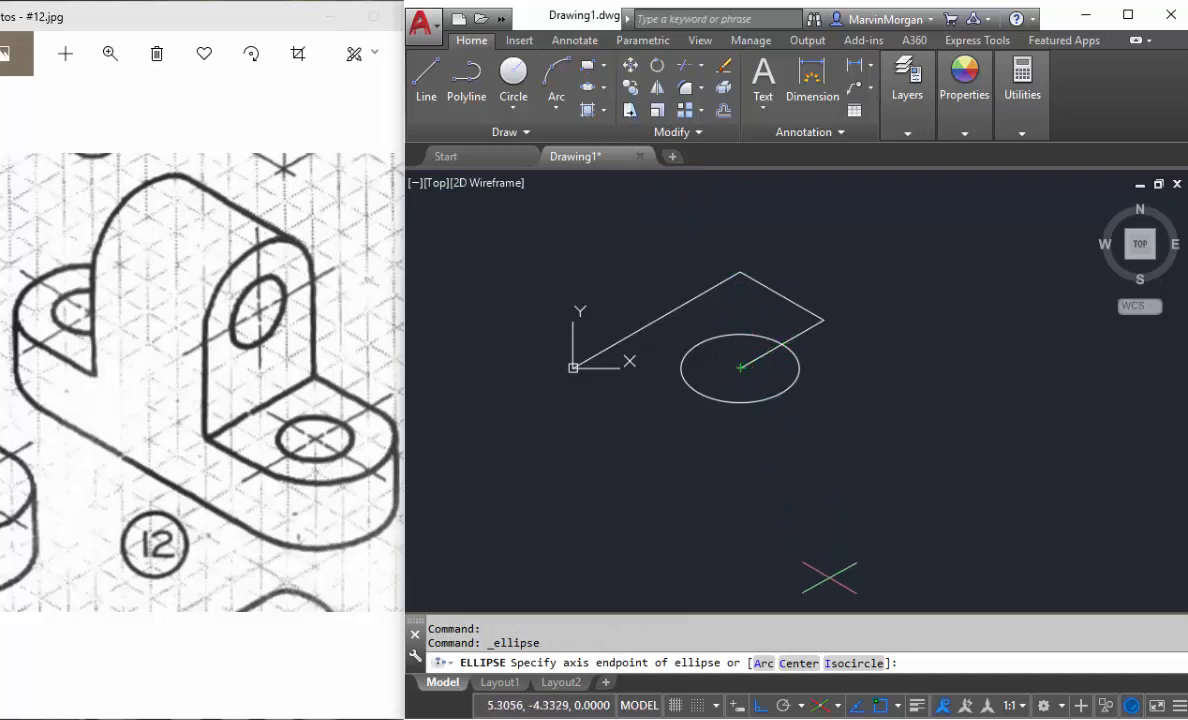
click(849, 664)
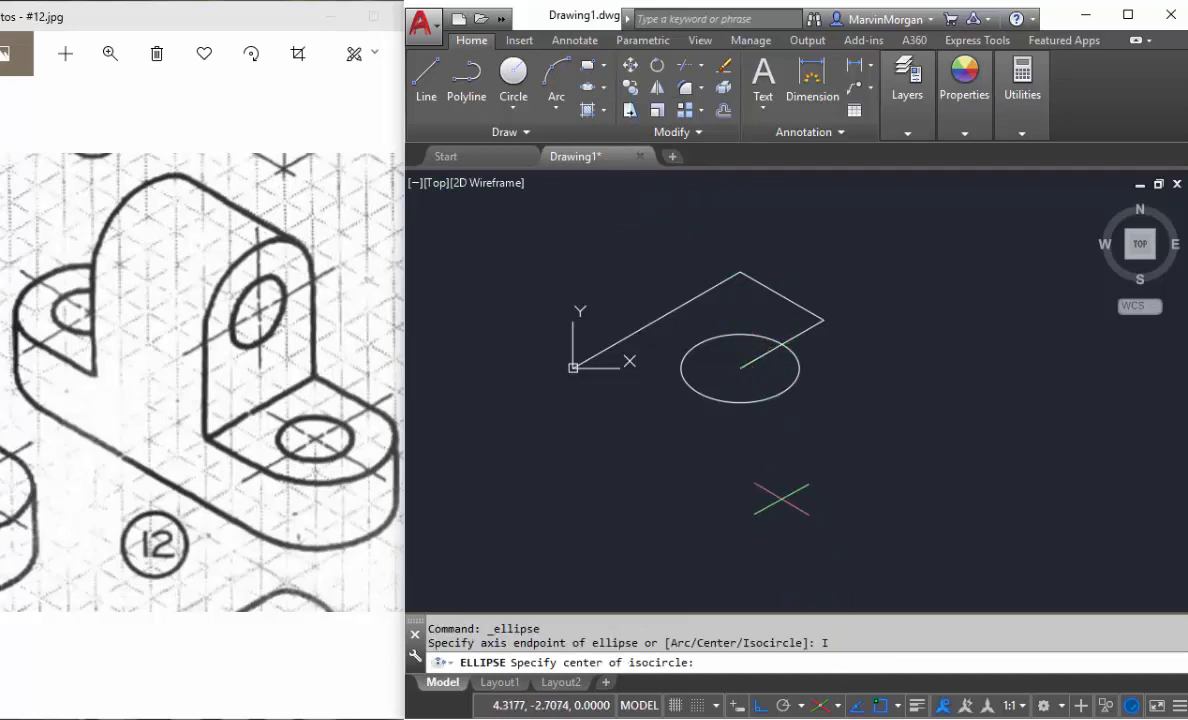
click(740, 368)
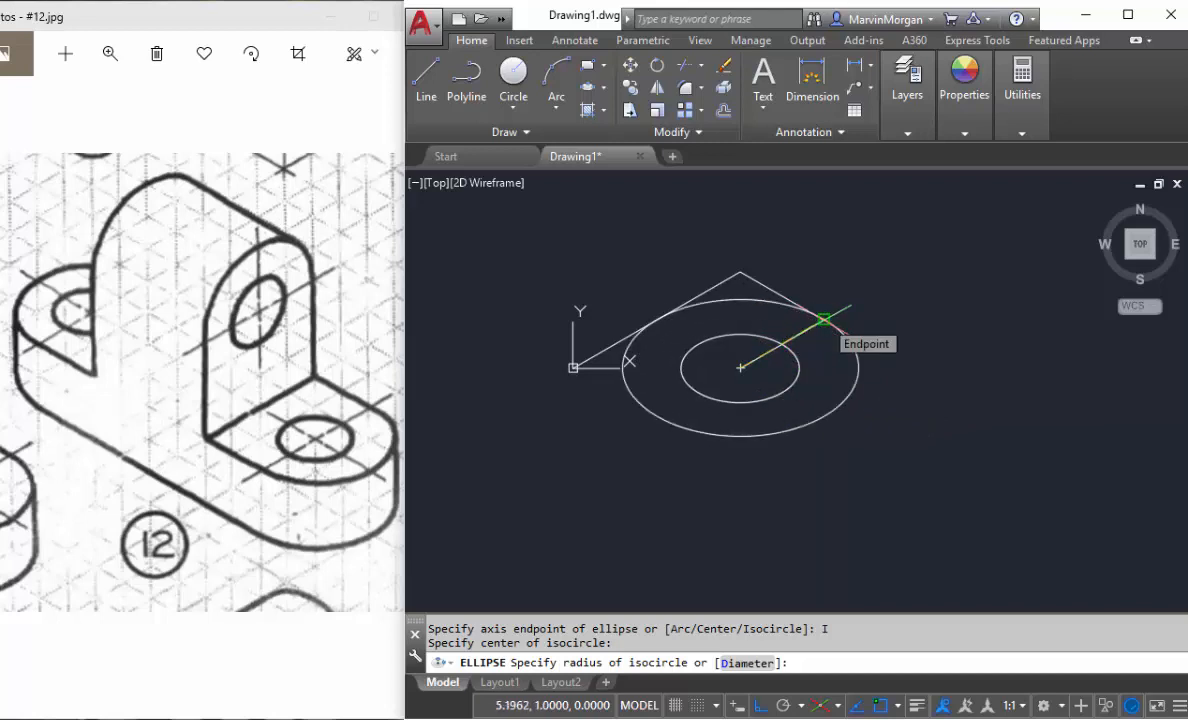
click(823, 319)
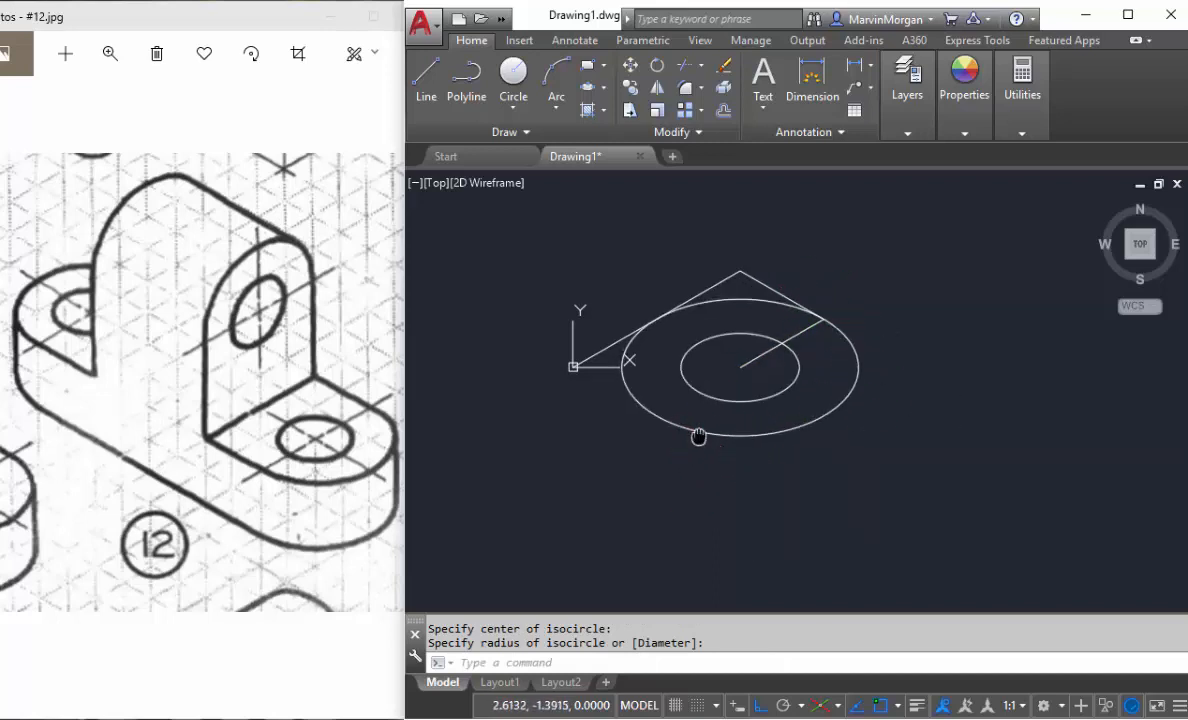
Switch the isometric drafting plane to isoplane Right
middle_drag(697, 437, 766, 442)
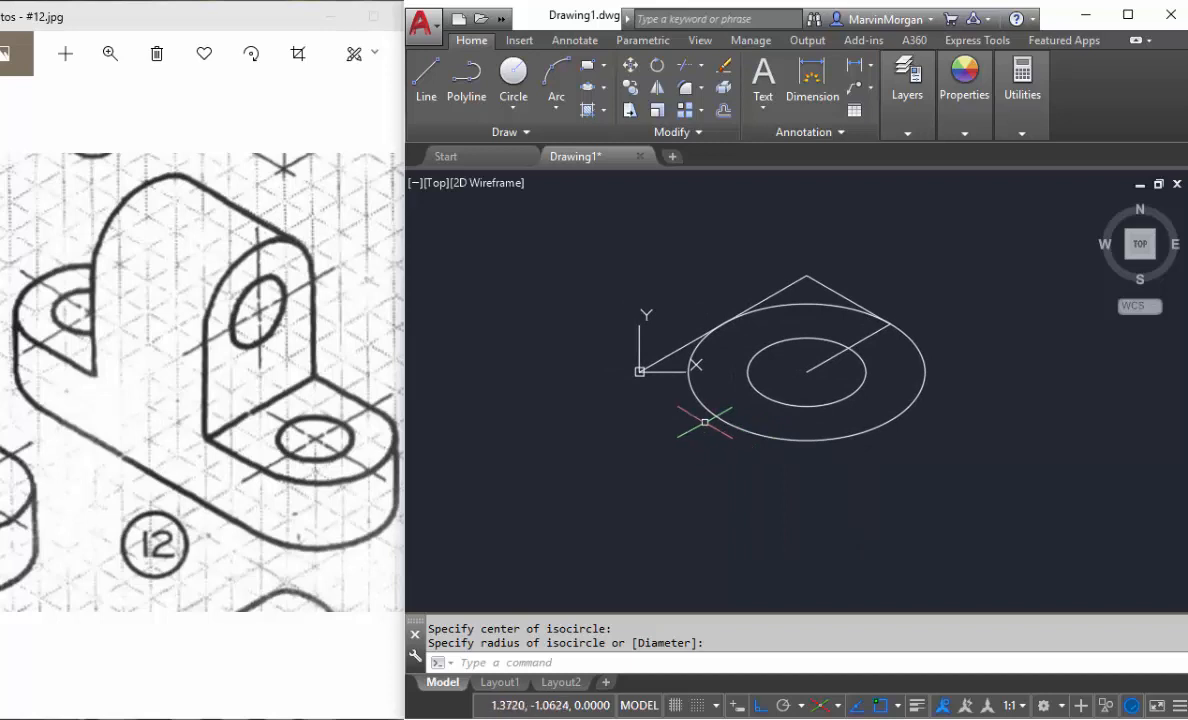
middle_drag(646, 380, 671, 438)
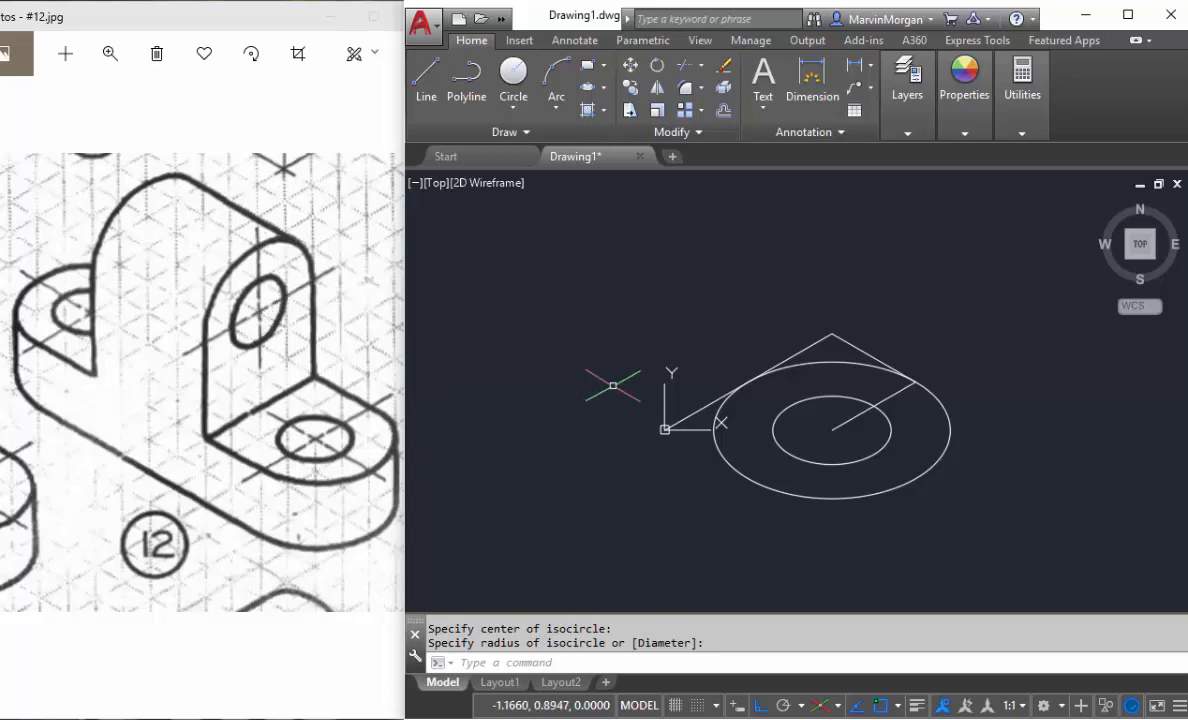
click(836, 706)
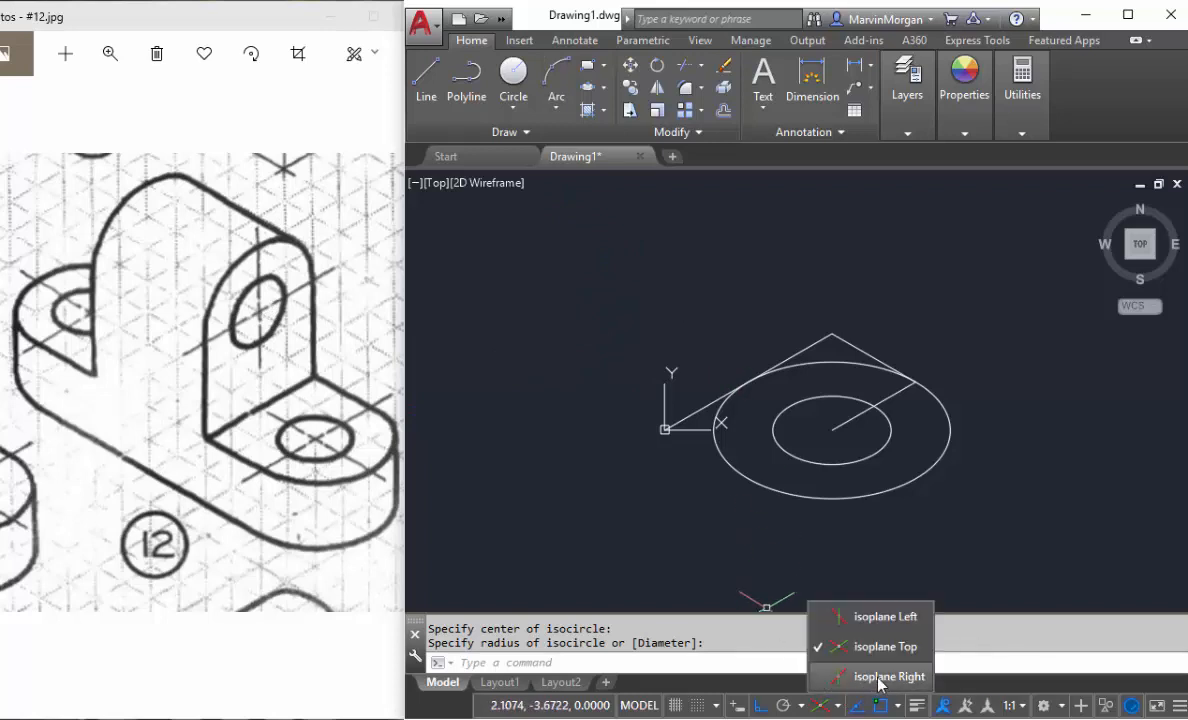
click(880, 677)
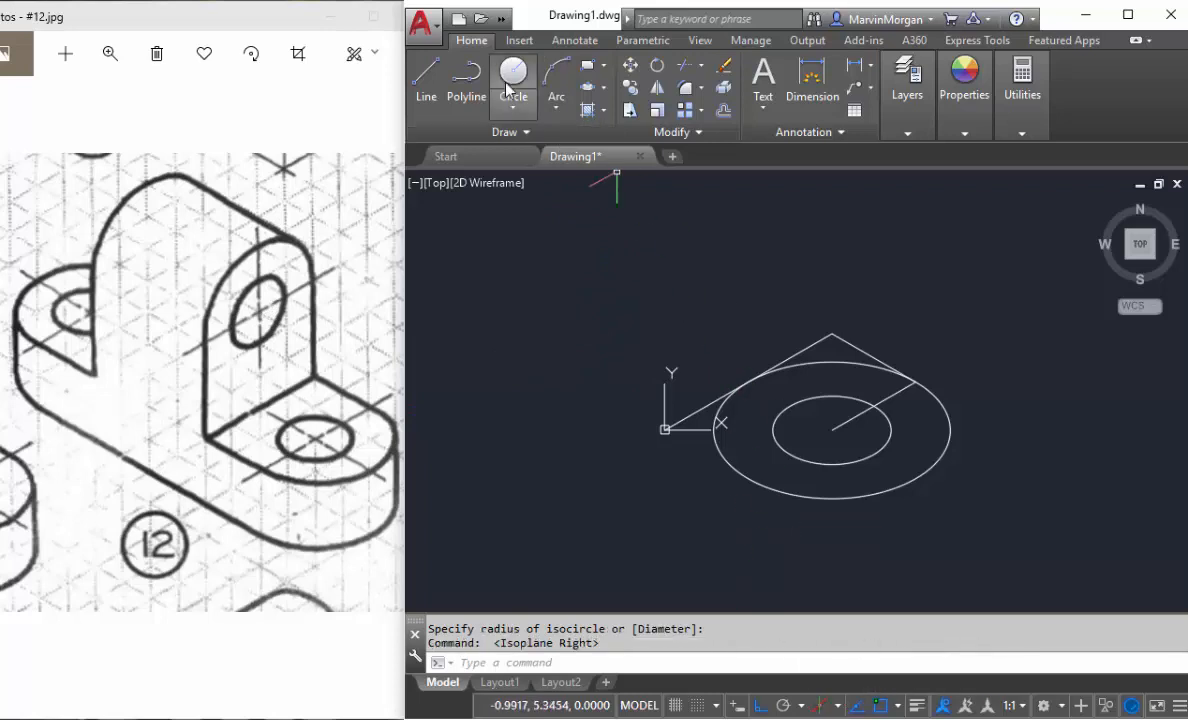
Draw a line from the apex of the base outline, 3 units straight up and 2 units at 210°, and end it there
click(426, 78)
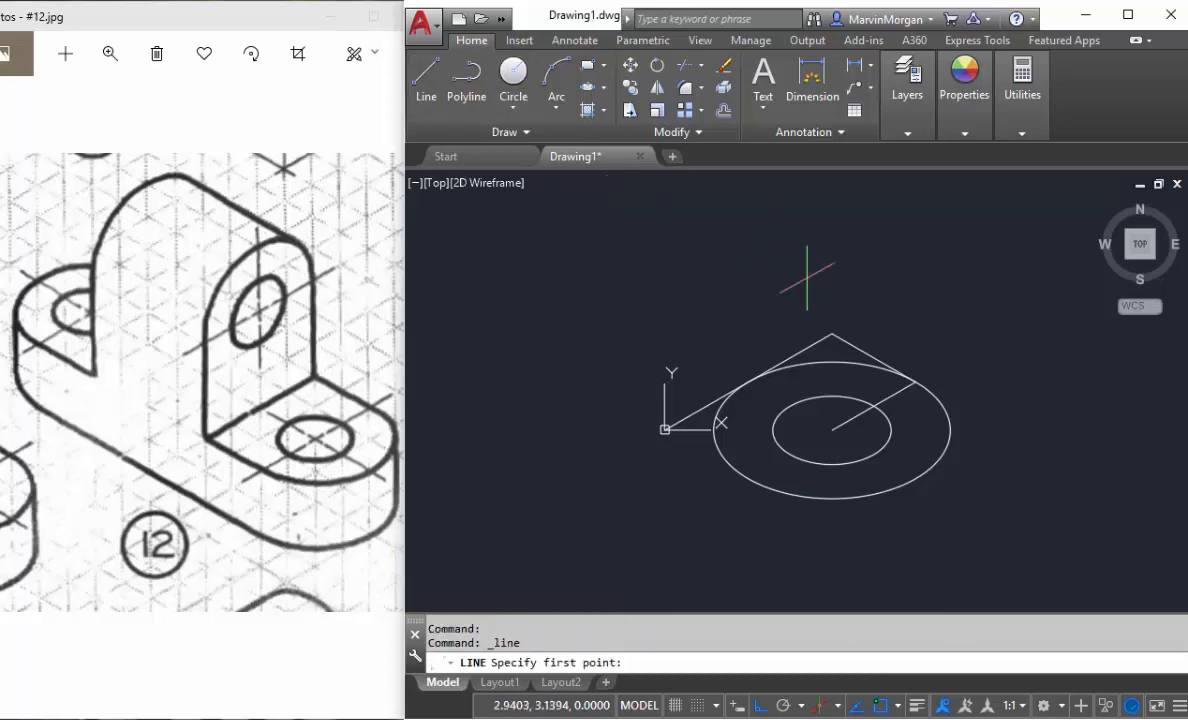
click(832, 335)
mouse_move(836, 275)
middle_down()
mouse_move(834, 319)
mouse_move(863, 350)
middle_up()
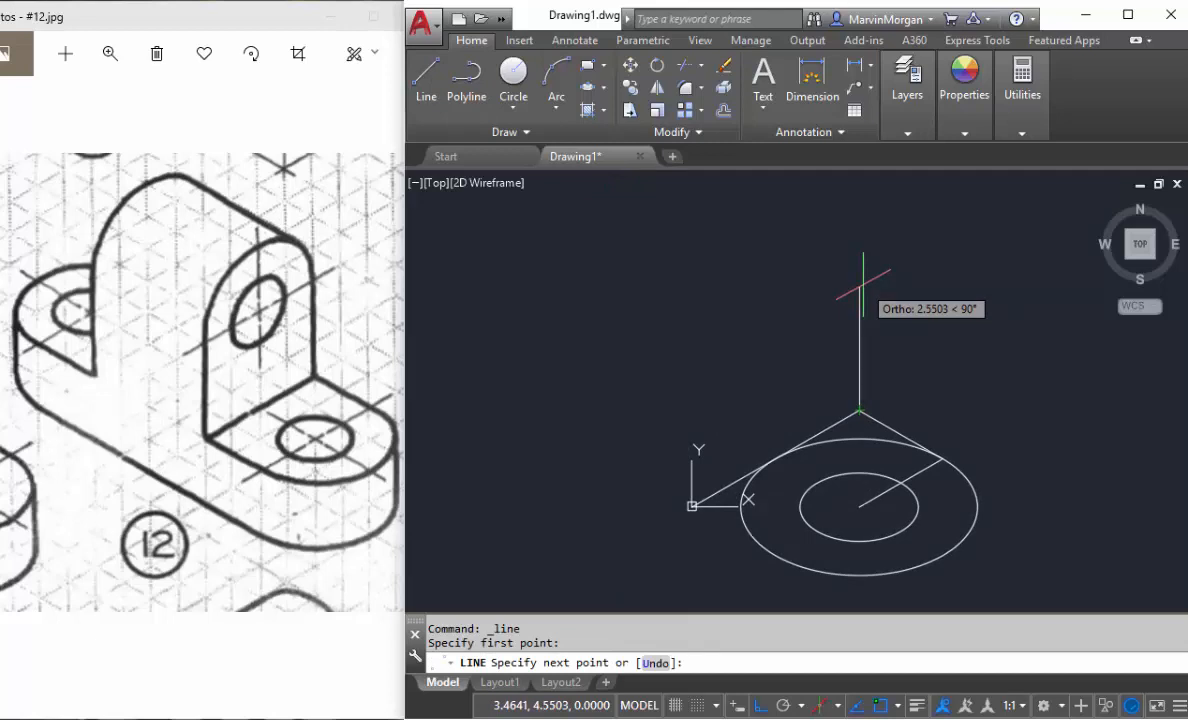
text(3)
key(Return)
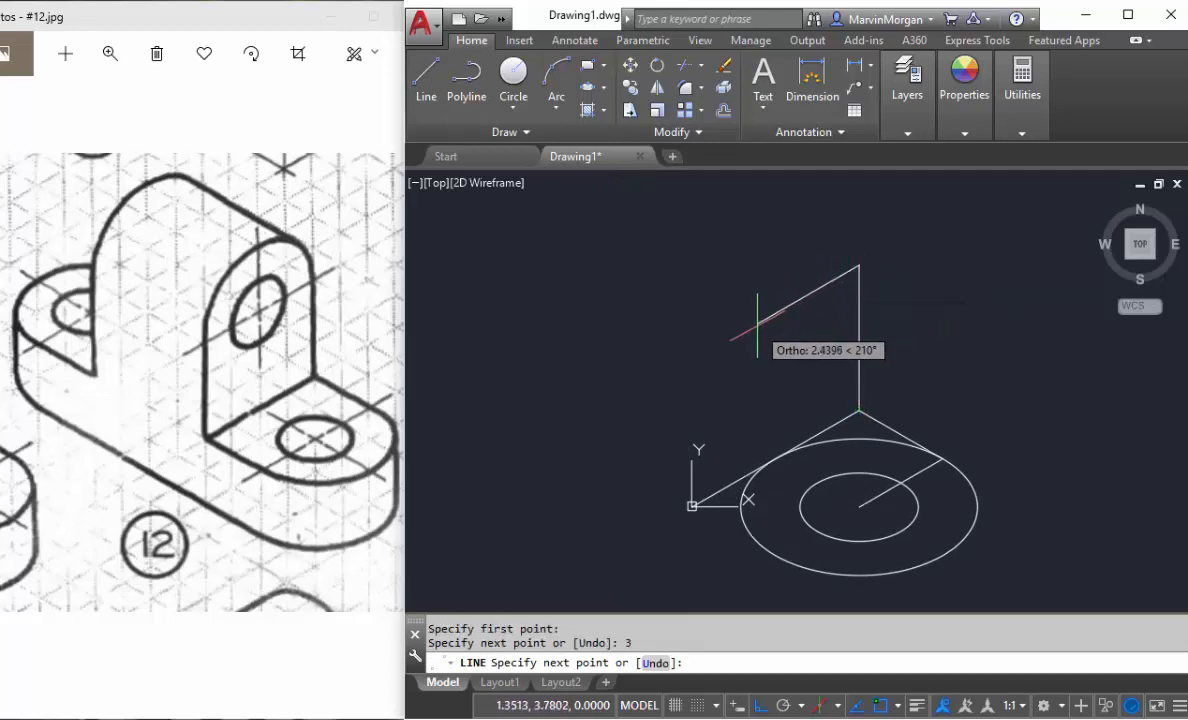
text(2)
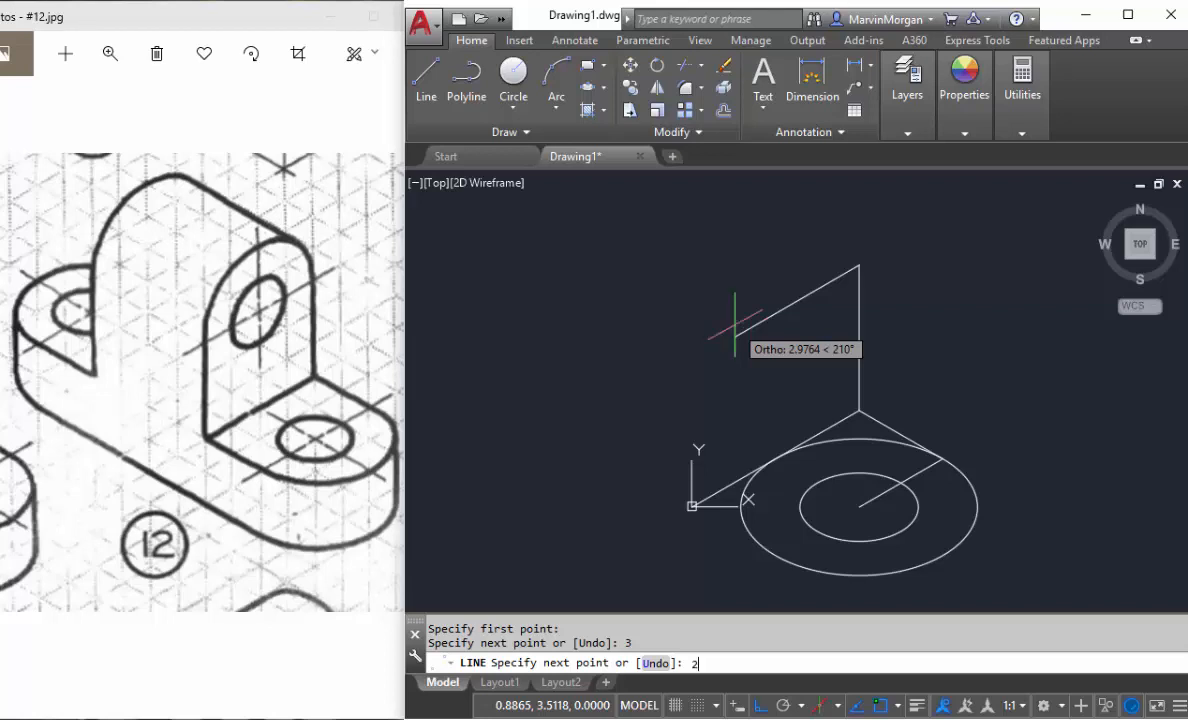
key(Return)
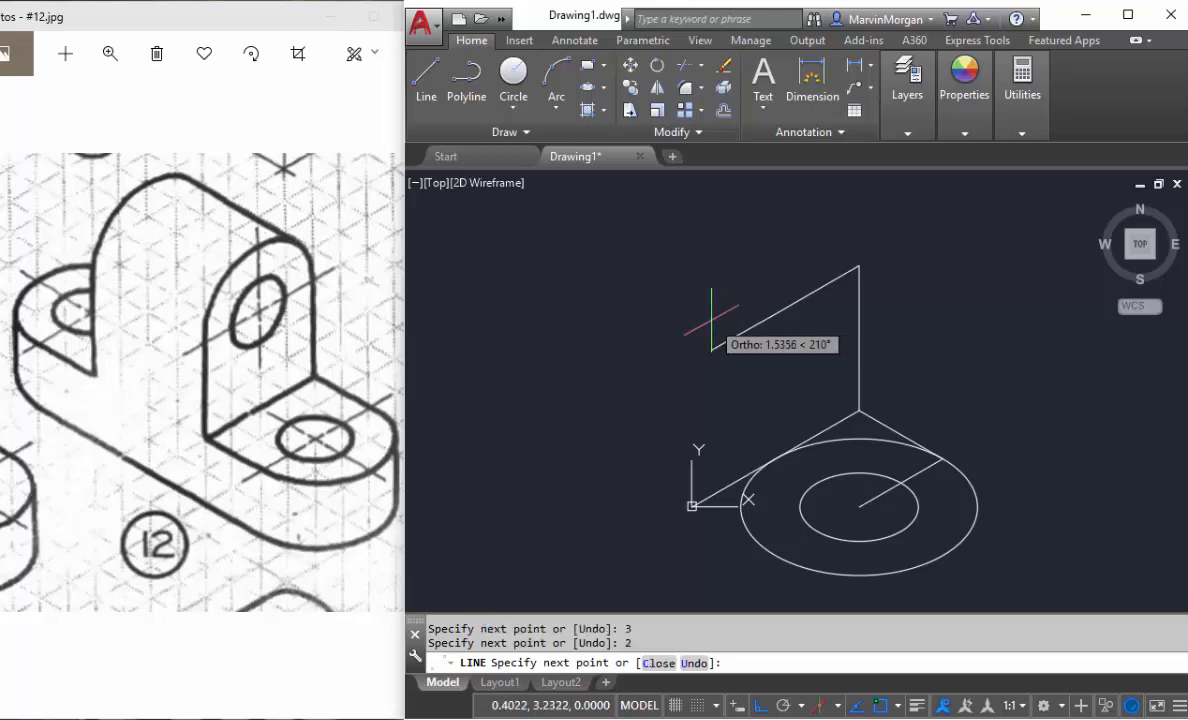
key(Return)
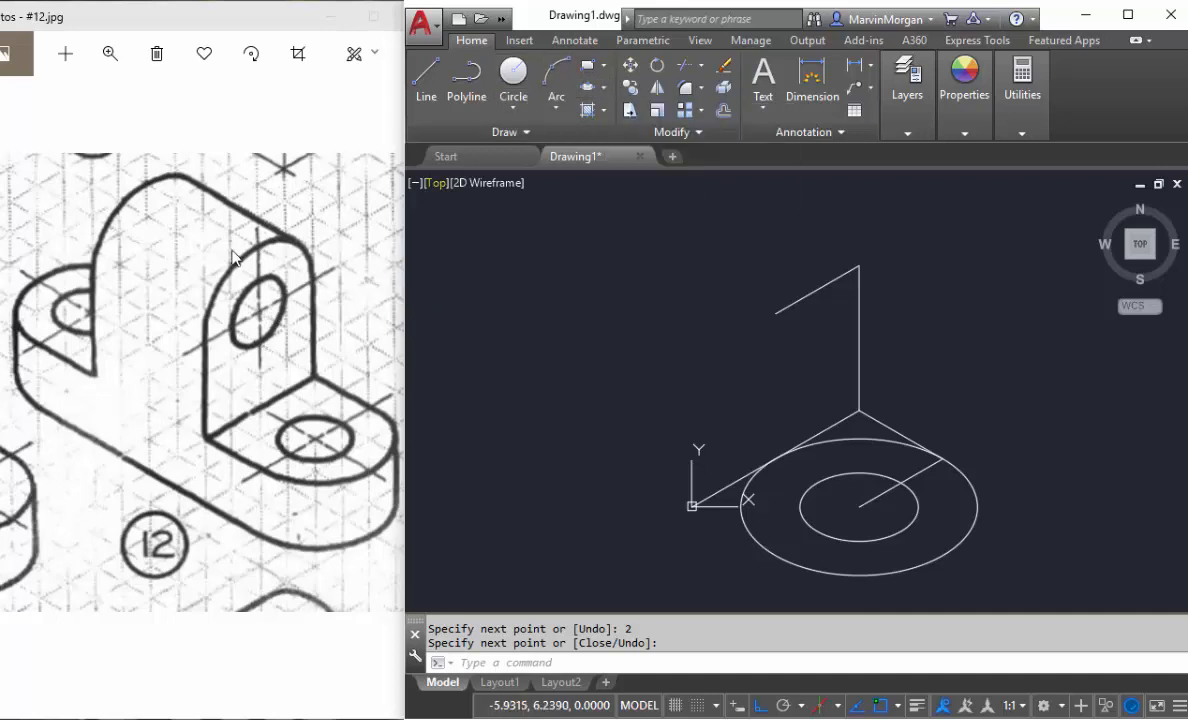
Draw a right-plane isocircle of diameter 2 centred on the free end of the upper 2-unit segment
click(604, 89)
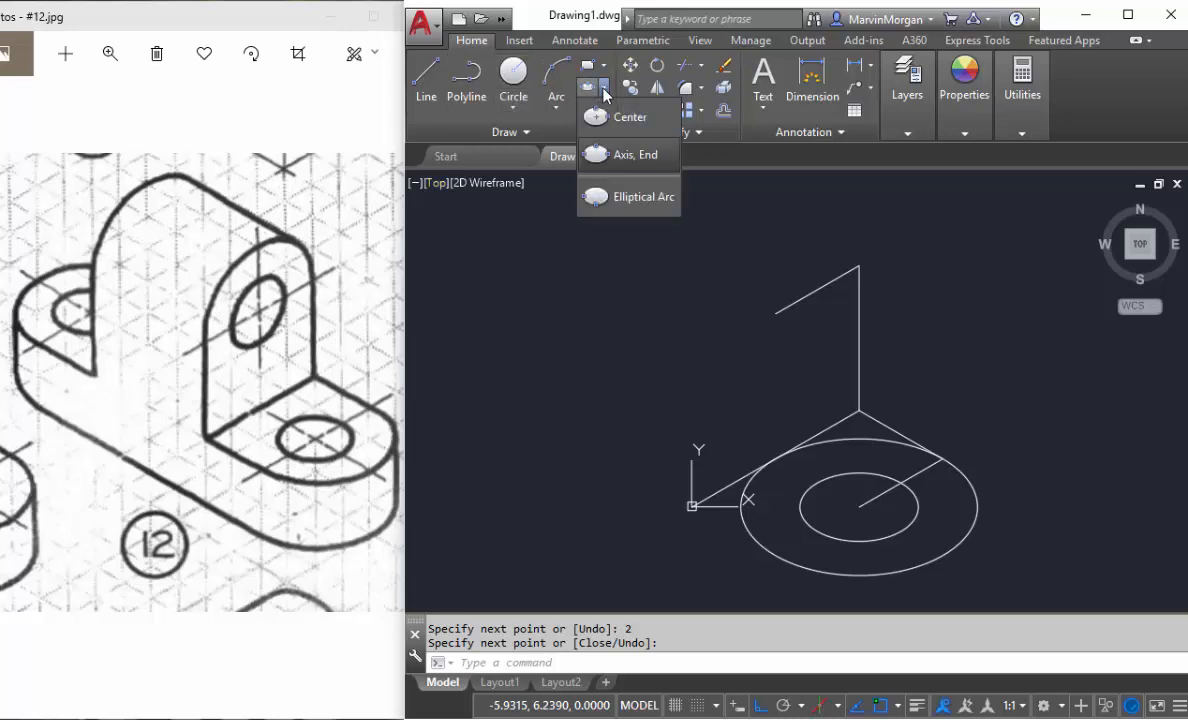
click(640, 165)
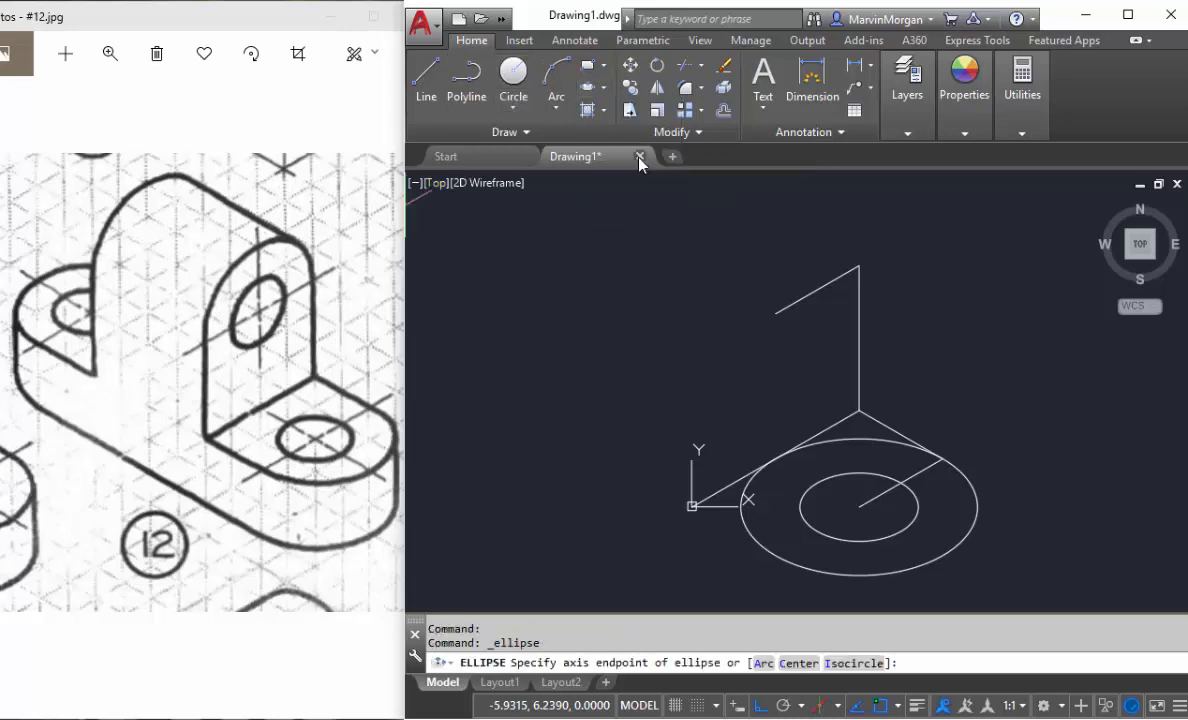
click(855, 662)
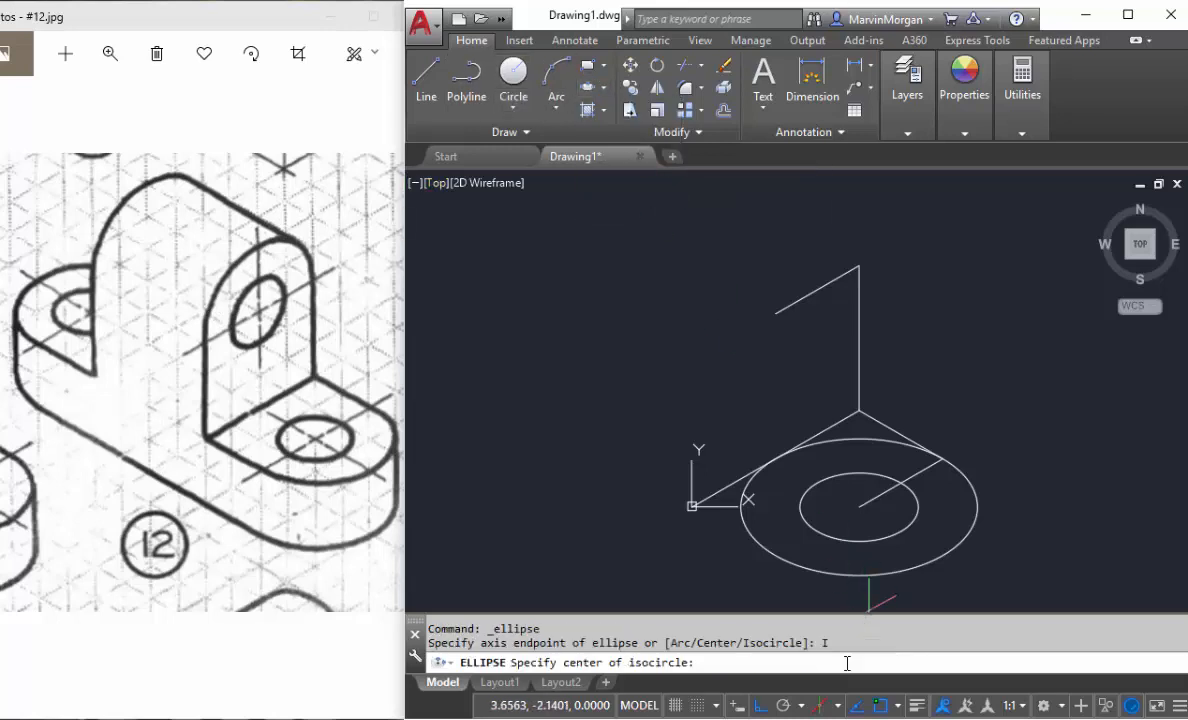
click(776, 313)
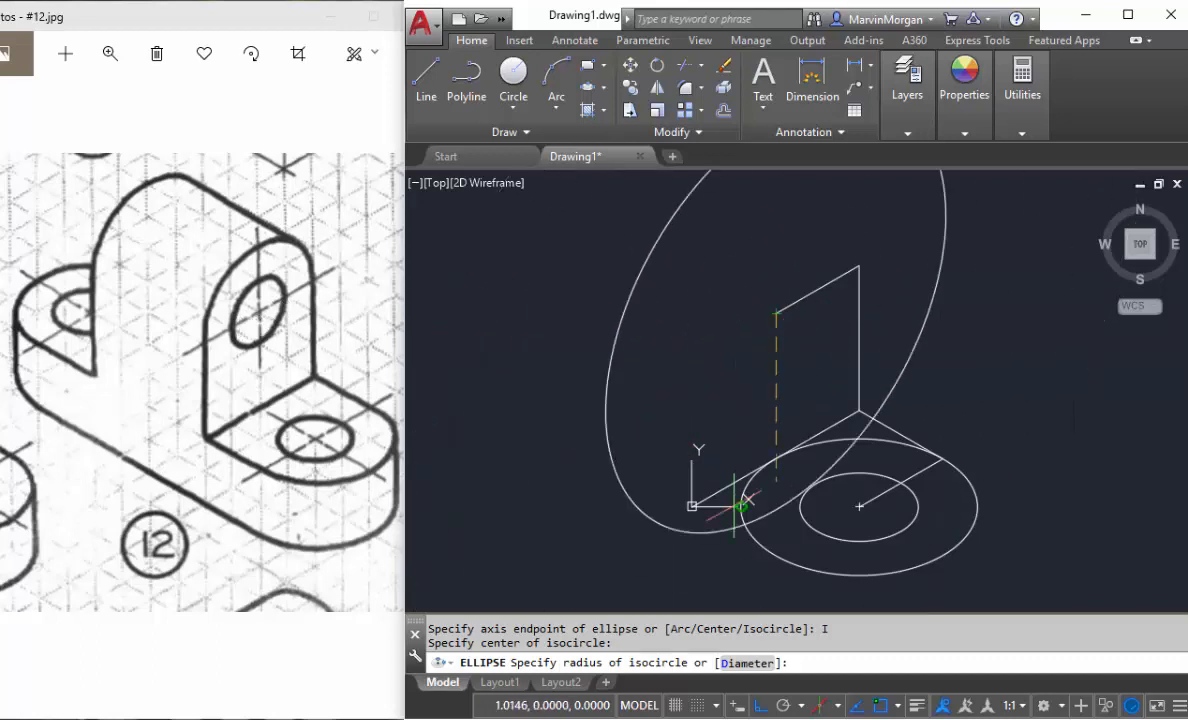
click(748, 664)
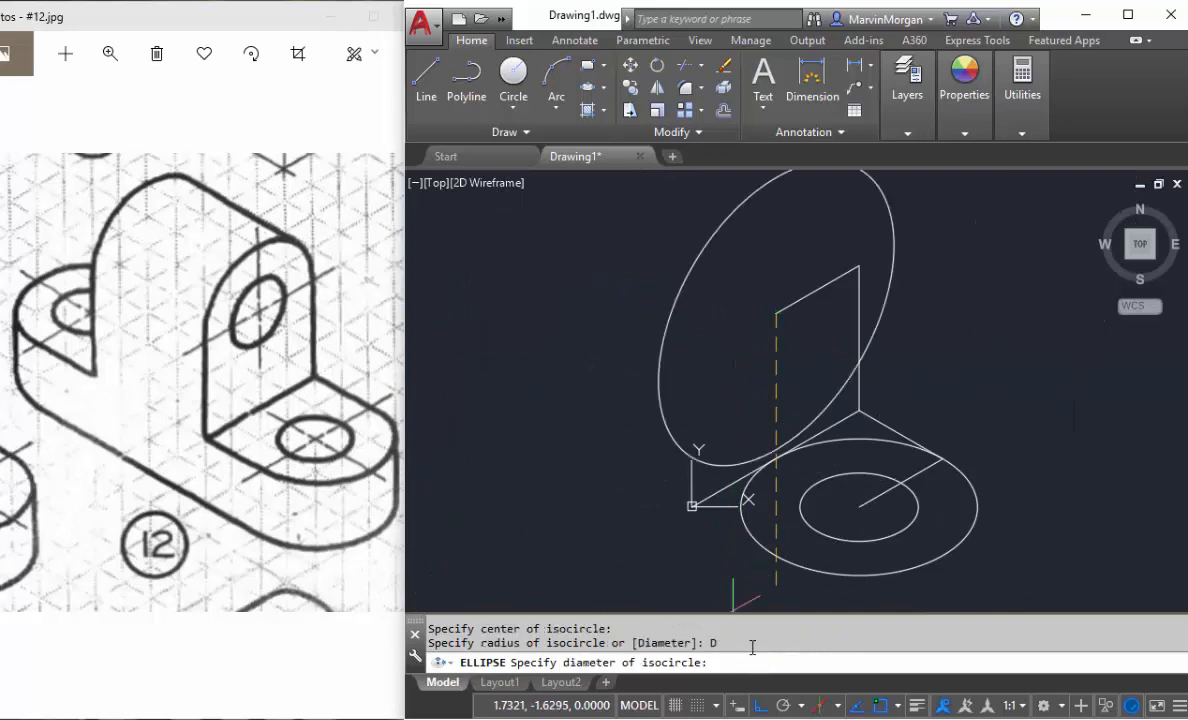
text(2)
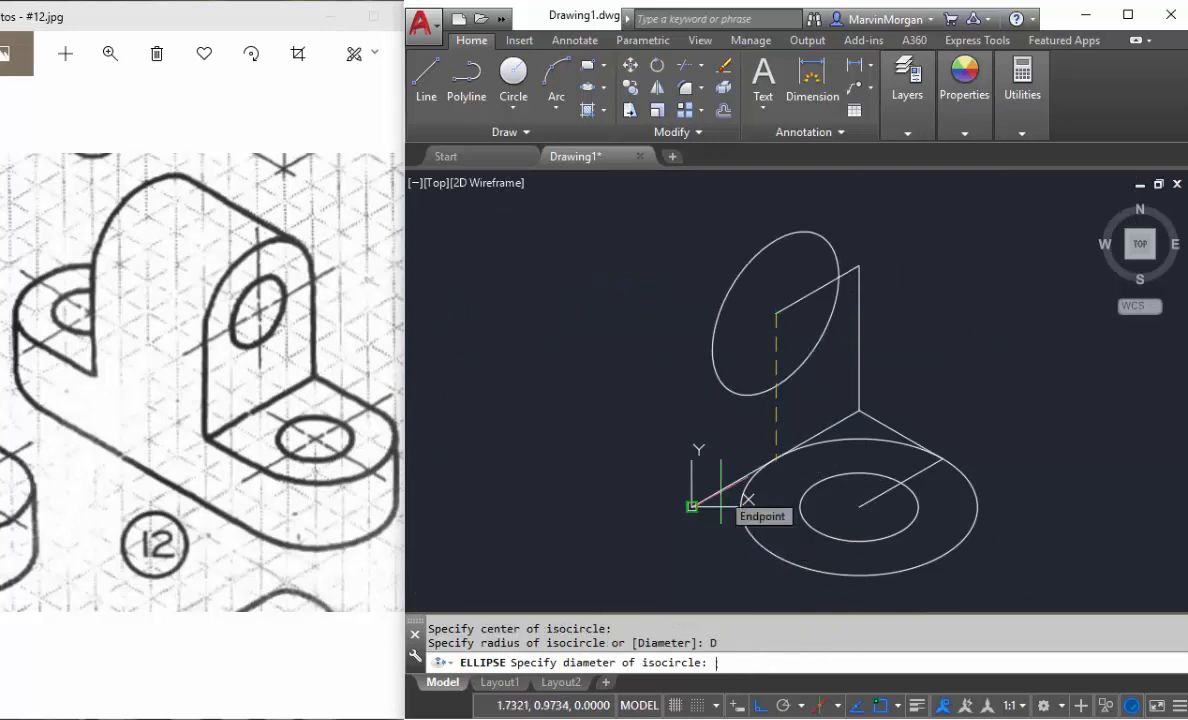
key(Return)
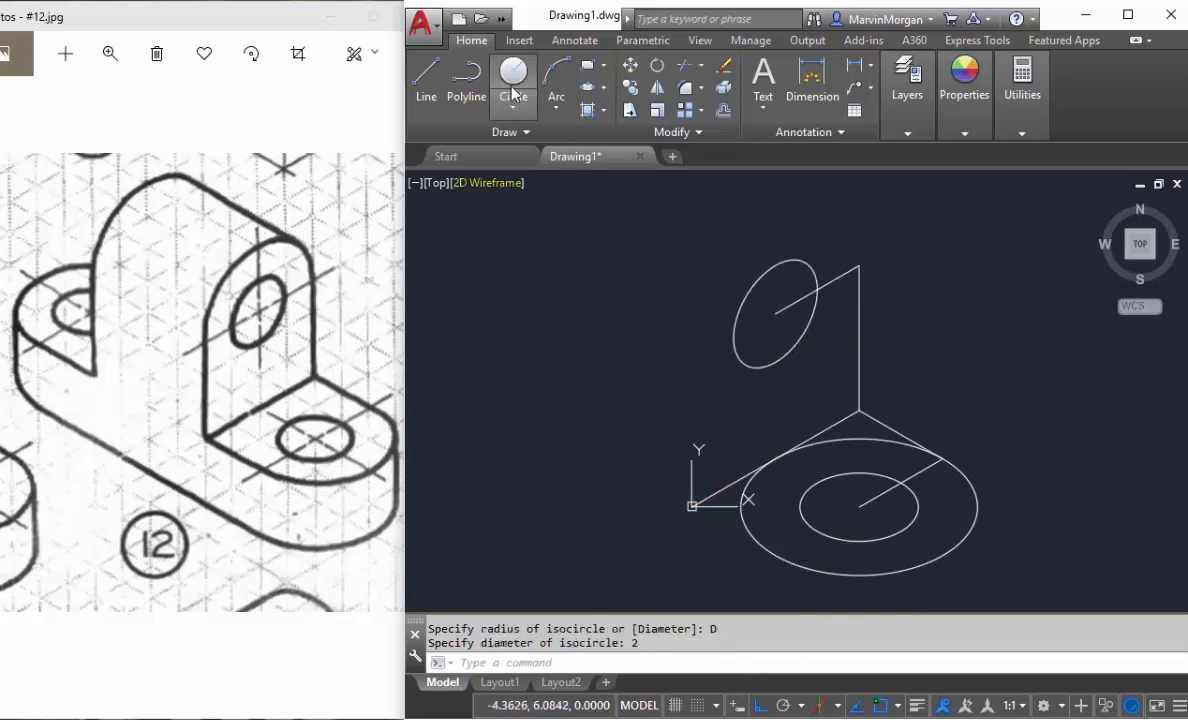
Draw a larger right-plane isocircle concentric with the upright hole, its radius reaching the upper end of the 3-unit vertical line
click(603, 88)
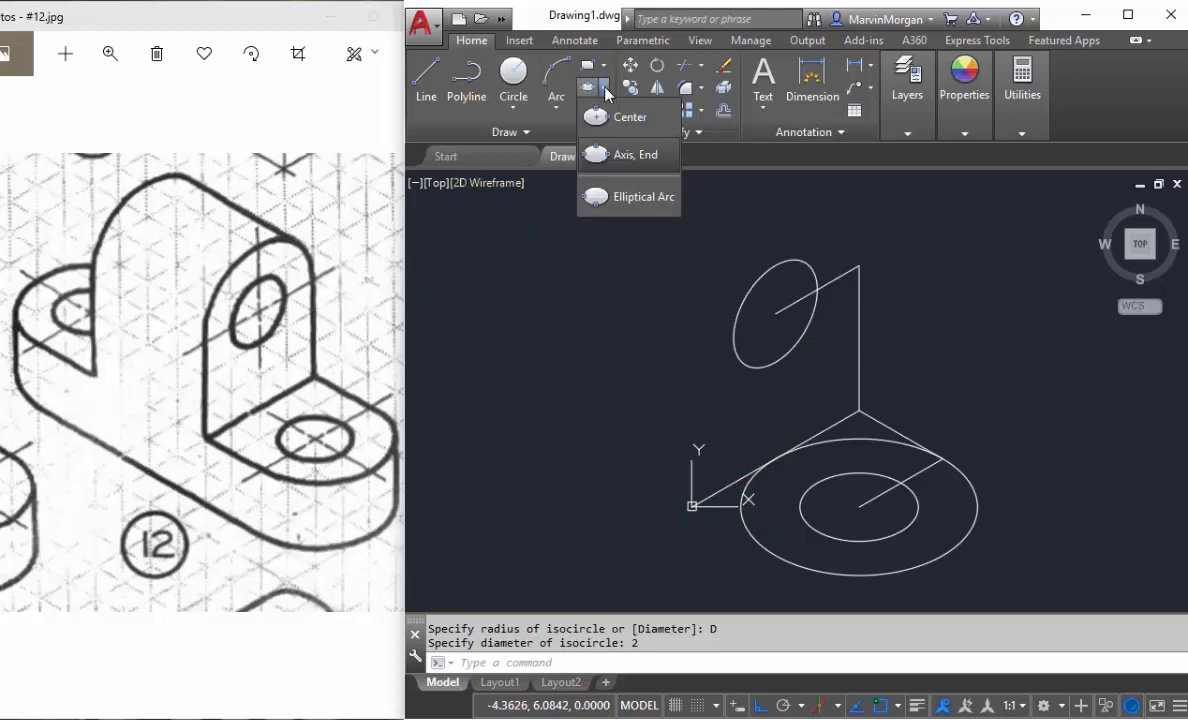
click(638, 156)
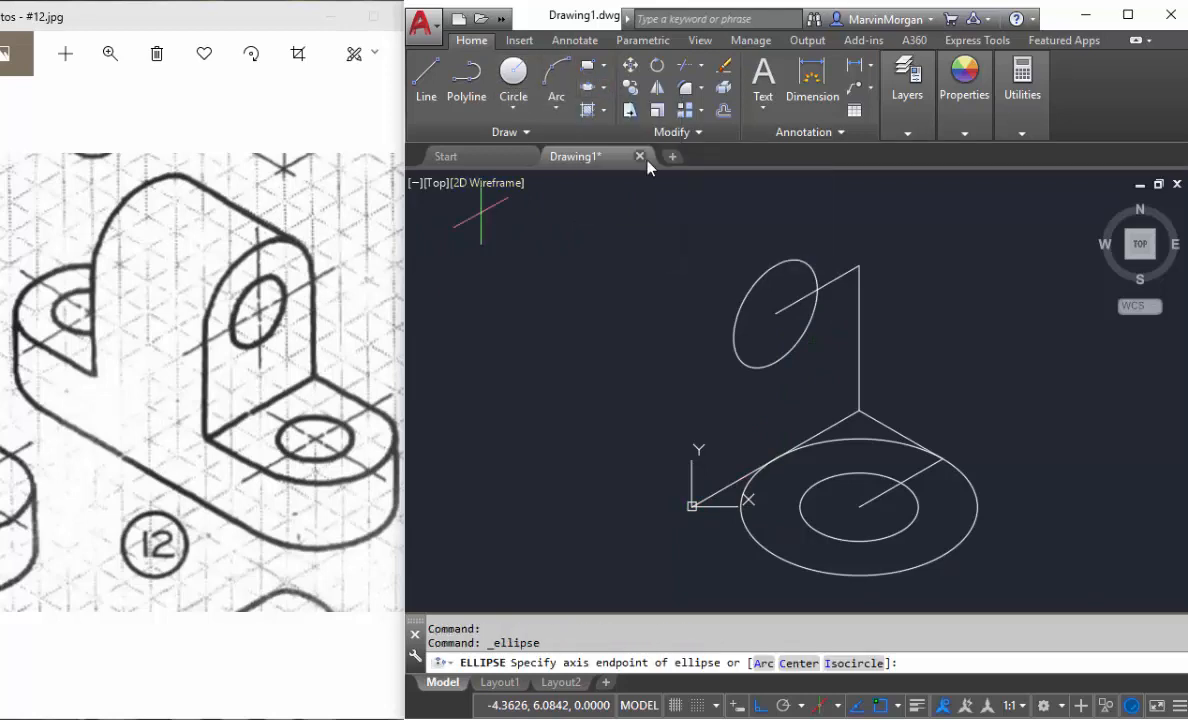
click(864, 666)
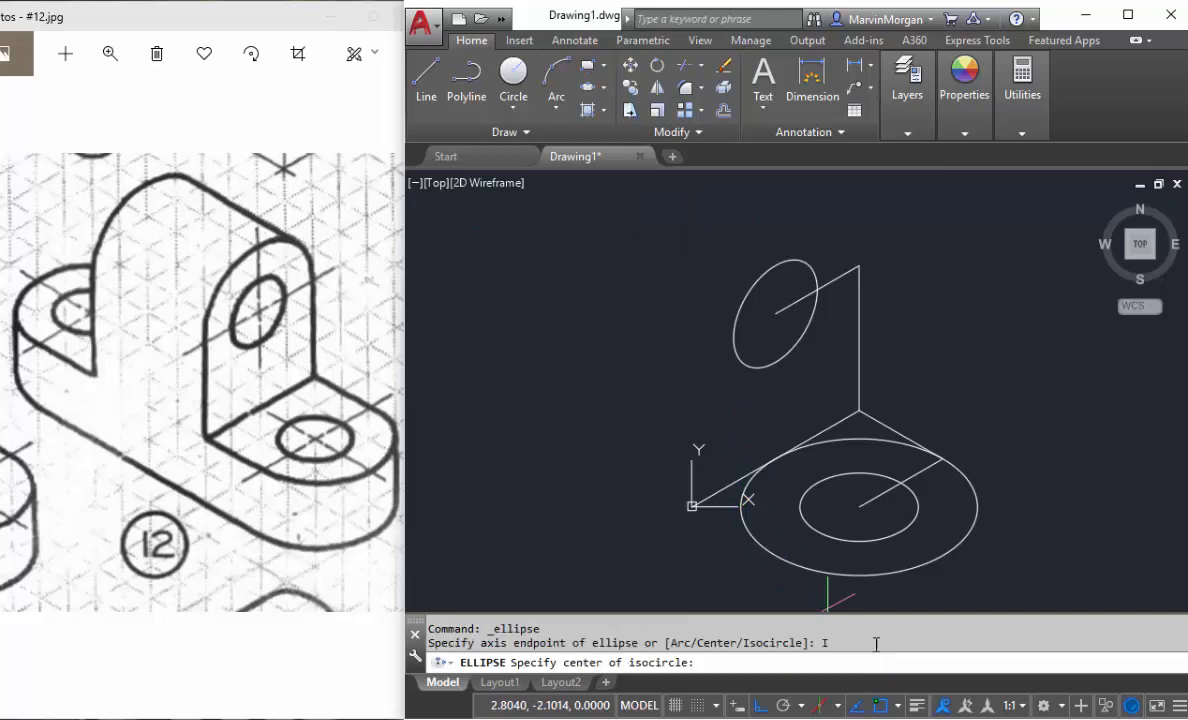
click(776, 313)
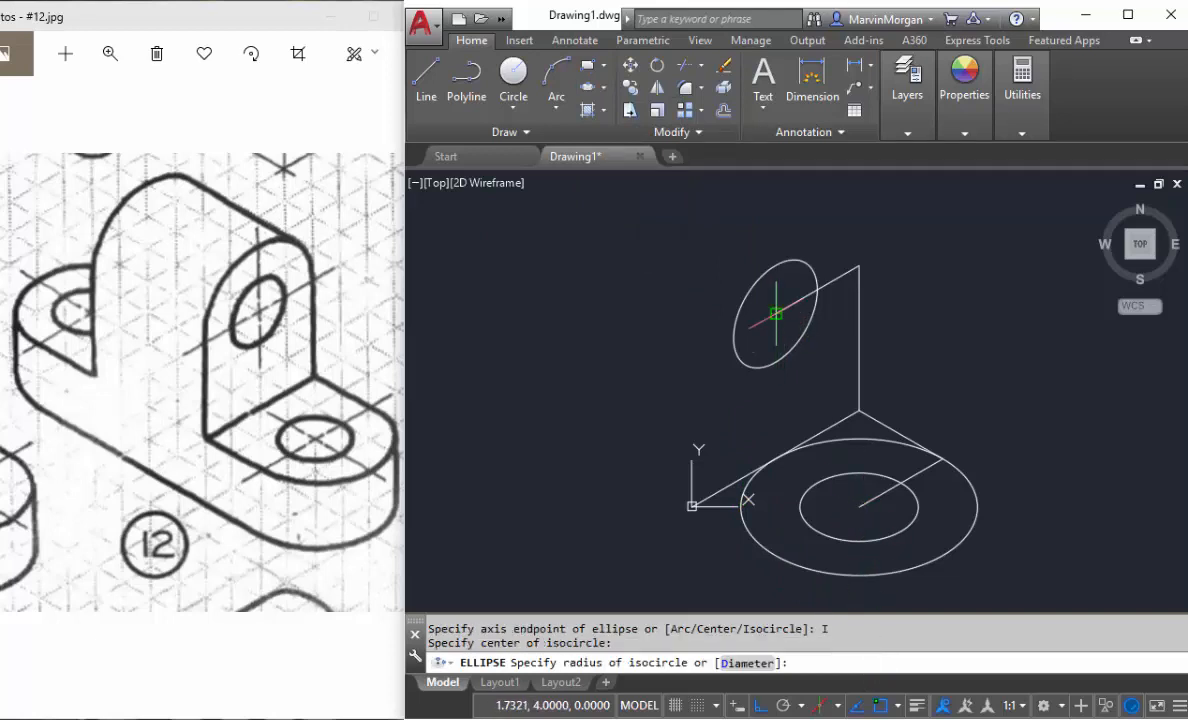
click(859, 265)
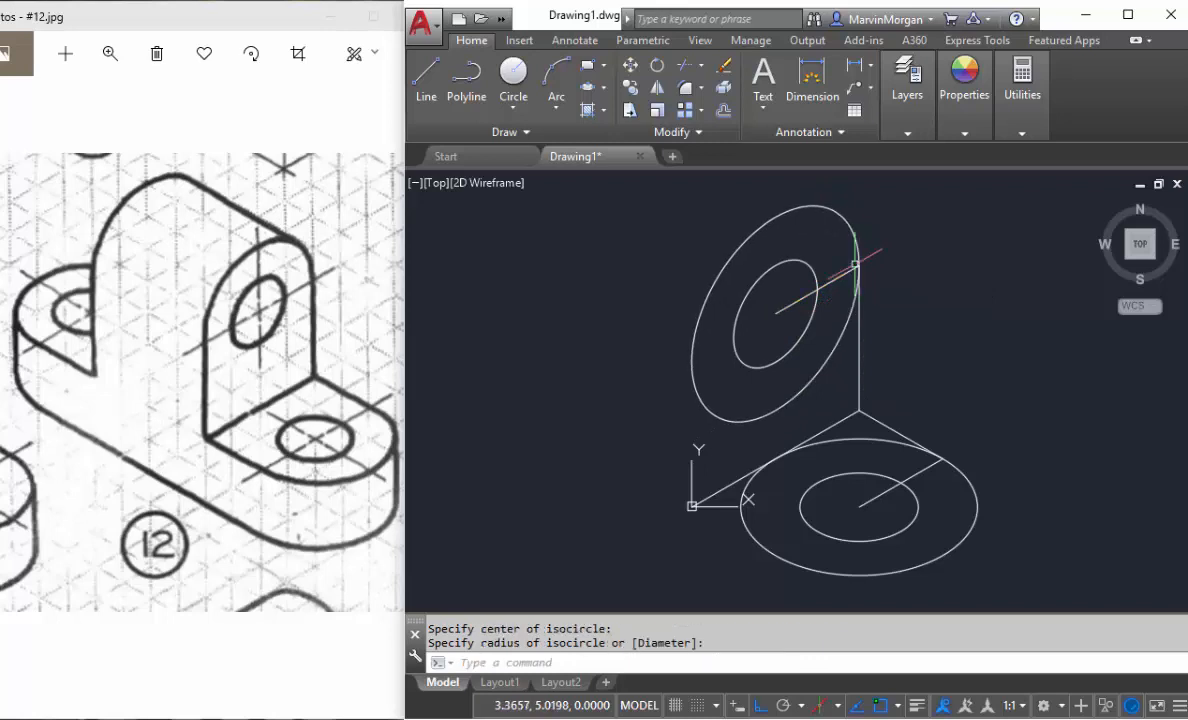
Draw a 3-unit vertical line upward from the origin corner to meet the large upright isocircle
middle_drag(919, 308, 941, 290)
scroll(729, 444, up, 1)
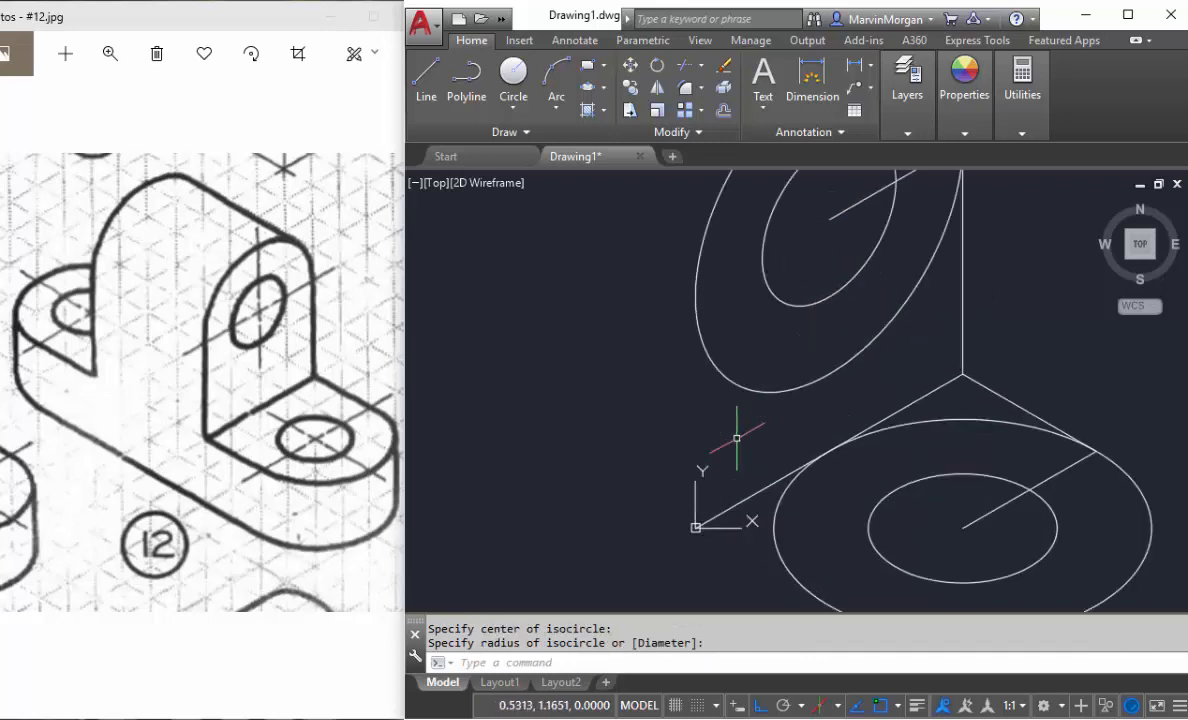
scroll(718, 470, down, 1)
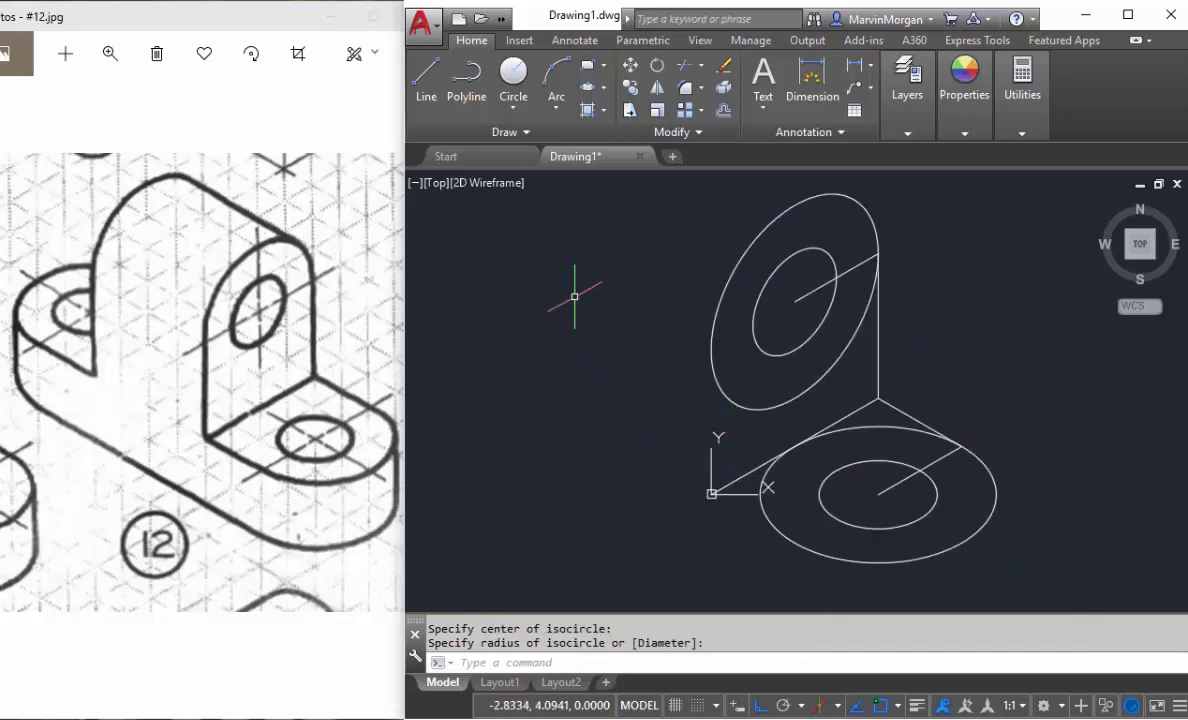
click(426, 80)
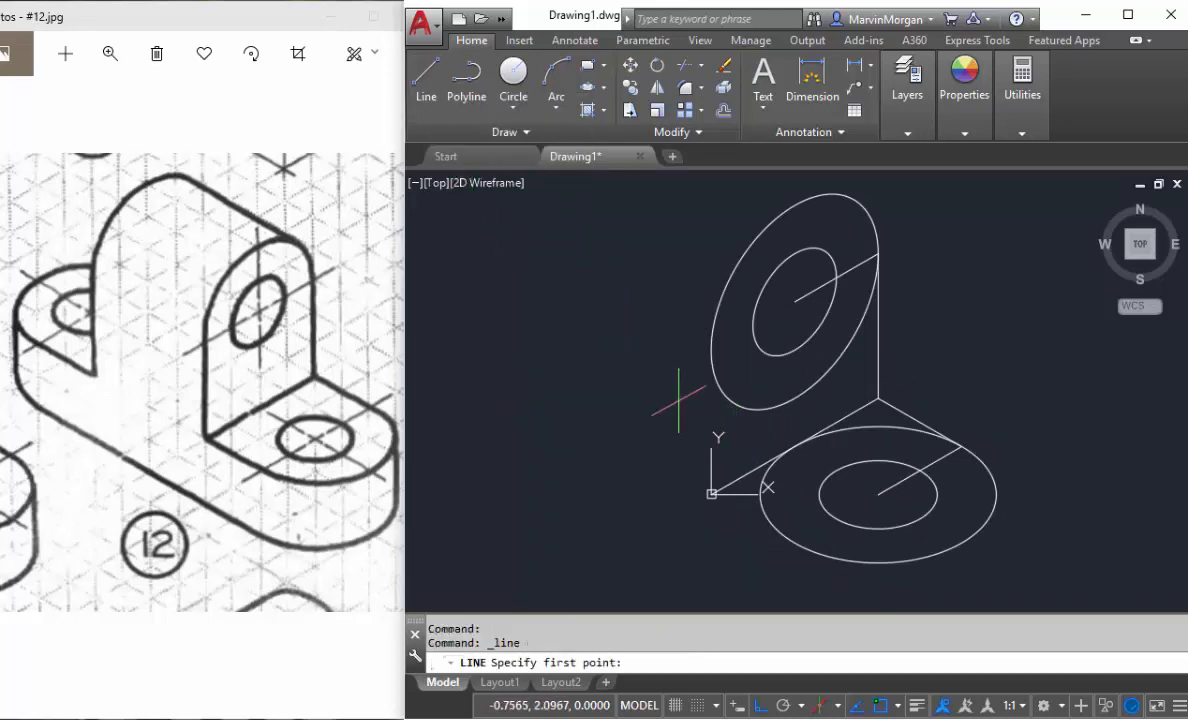
click(711, 494)
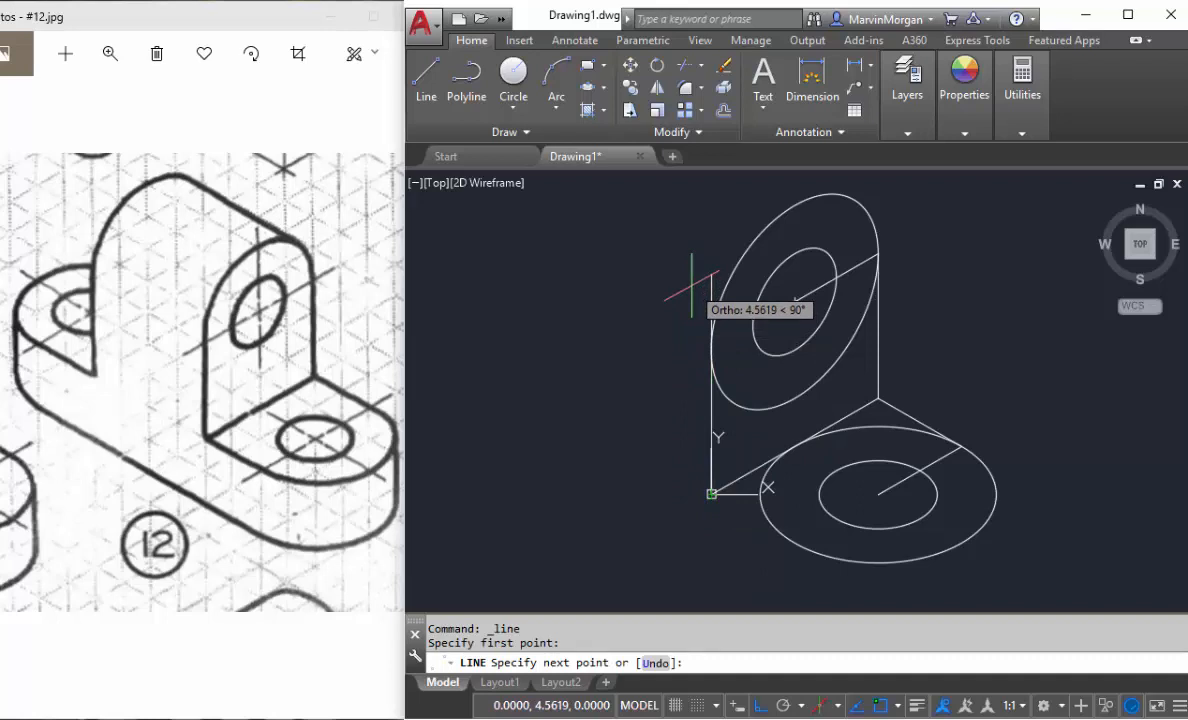
text(3)
key(Return)
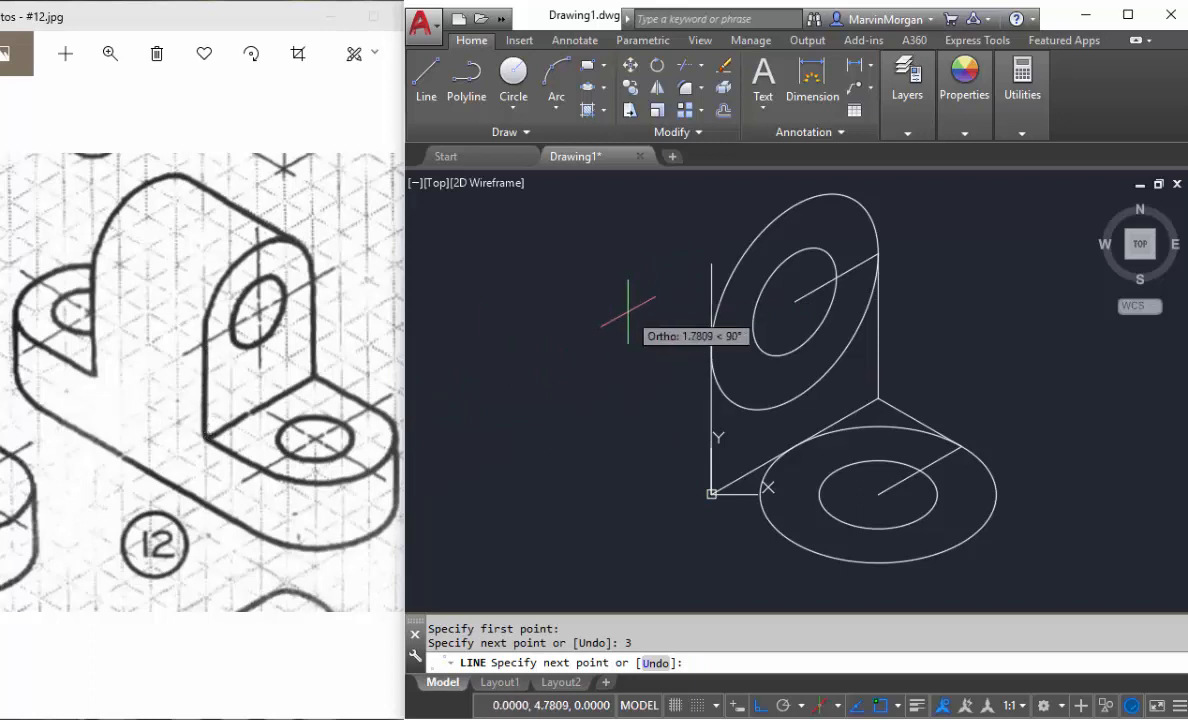
key(Return)
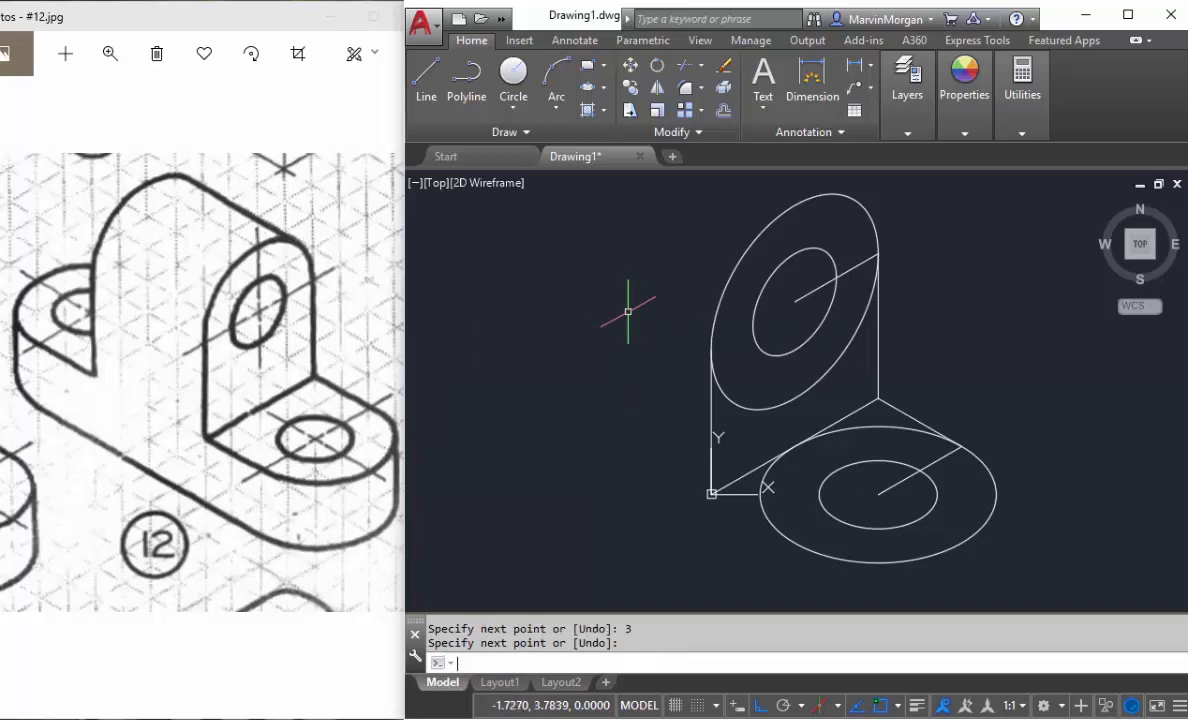
Draw a 2-unit line at 330° from the origin corner, using isoplane Top
mouse_move(730, 286)
middle_down()
mouse_move(788, 265)
mouse_move(795, 303)
middle_up()
middle_drag(684, 339, 639, 297)
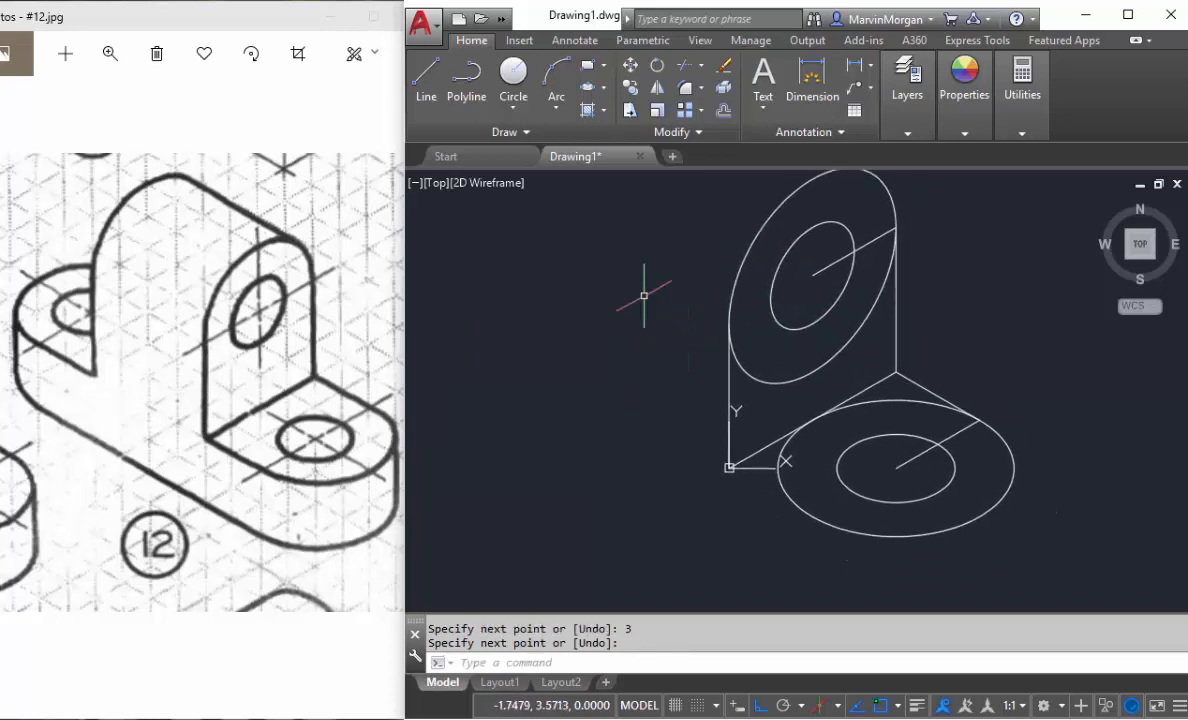
click(426, 80)
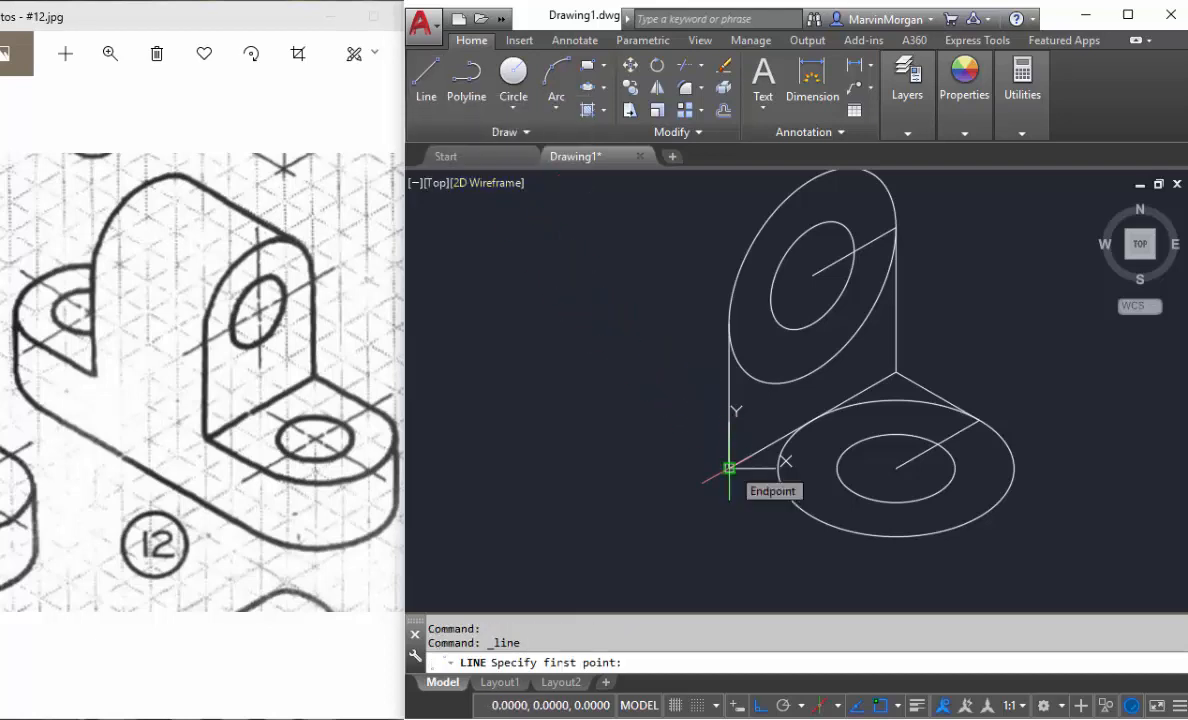
click(729, 467)
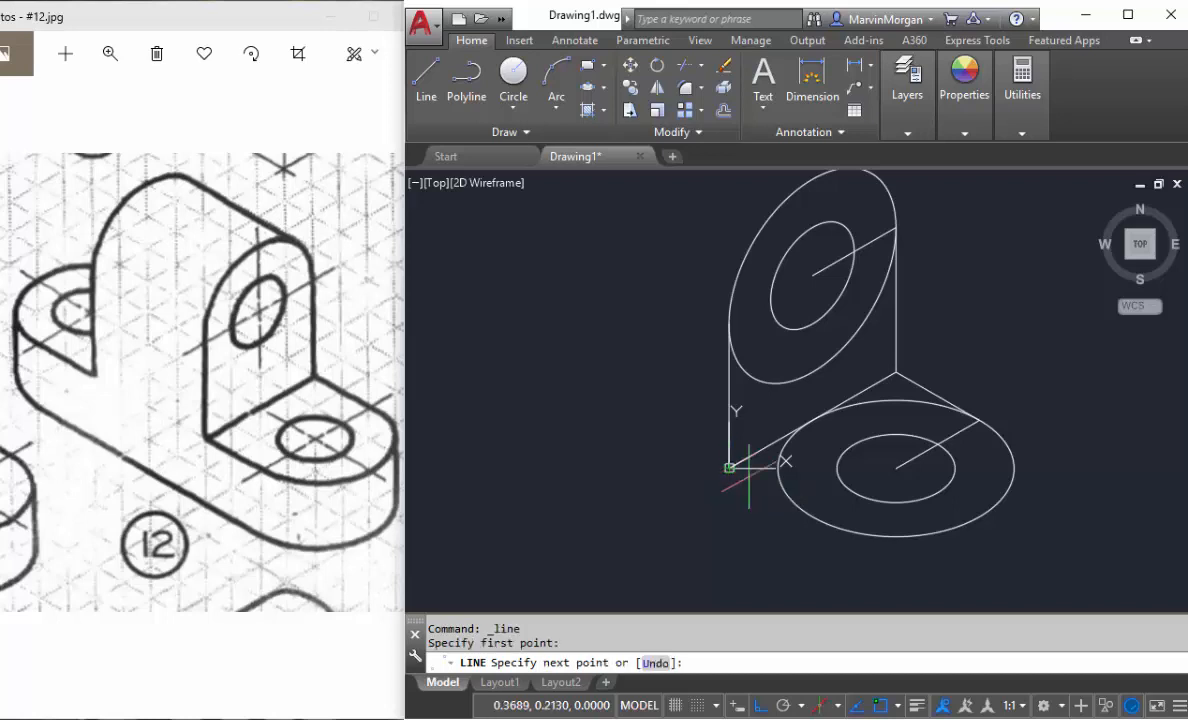
click(839, 706)
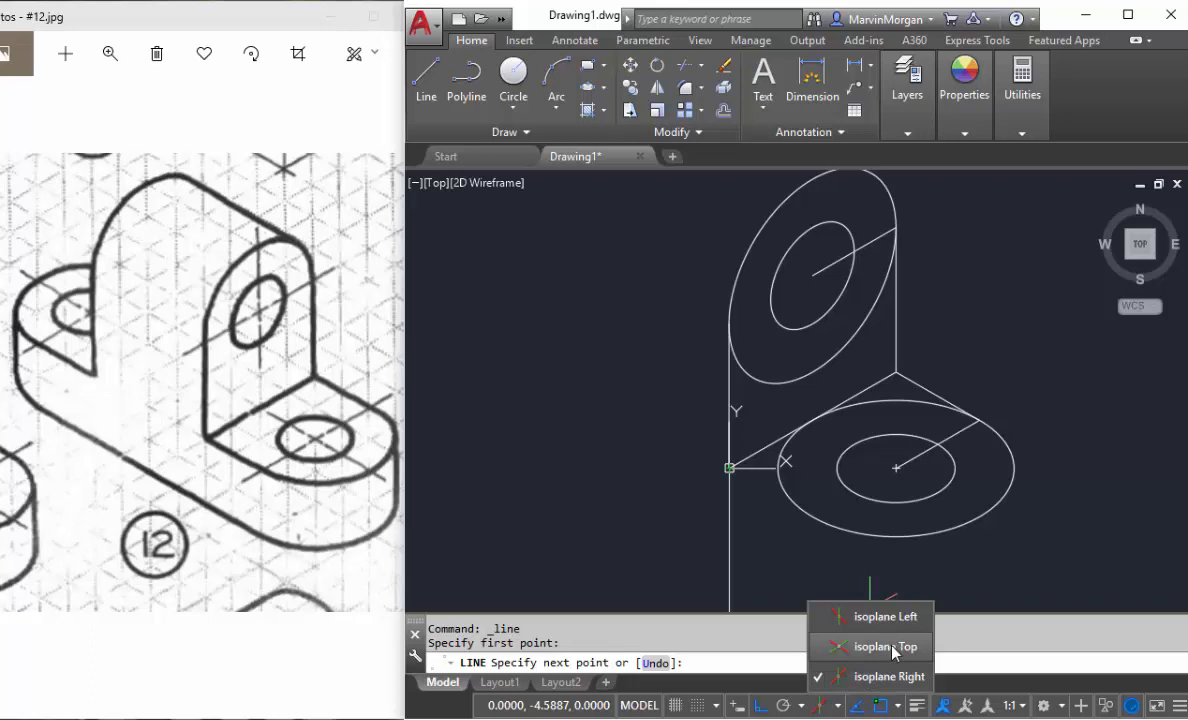
click(893, 648)
mouse_move(838, 538)
middle_down()
mouse_move(801, 528)
mouse_move(803, 496)
middle_up()
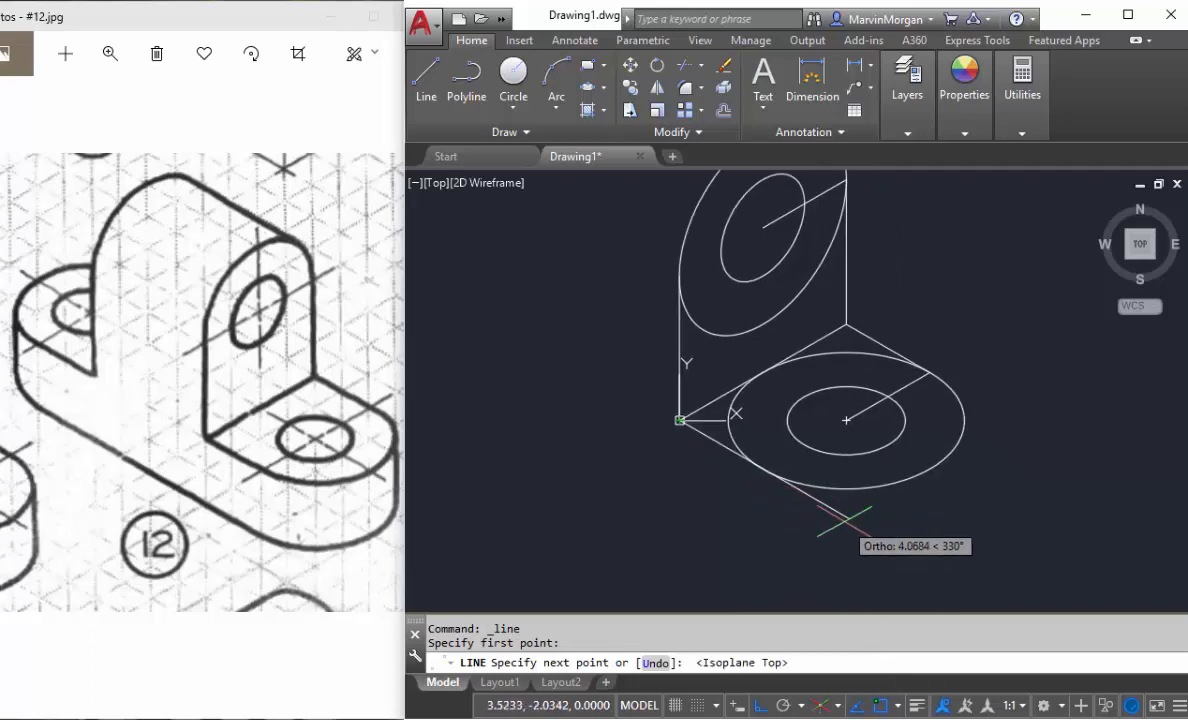
text(2)
key(Return)
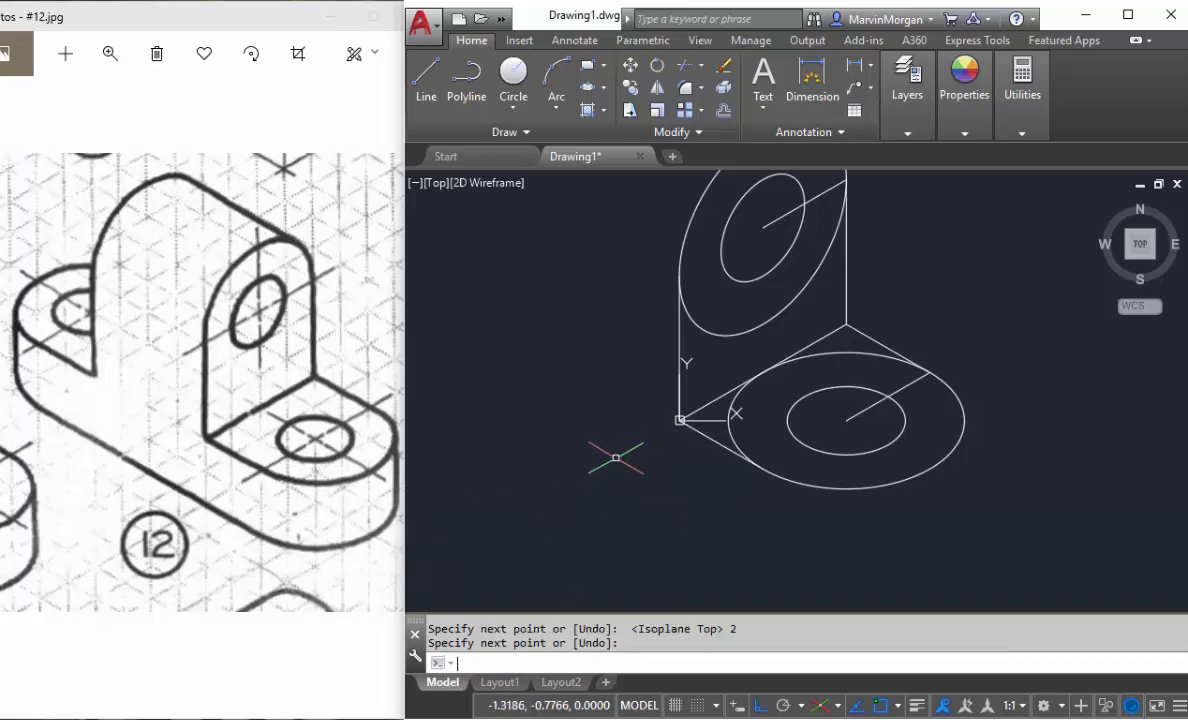
key(Return)
Trim the lower part of the large upright isocircle and the inner part of the large base isocircle, using all objects as cutting edges
middle_drag(812, 496, 821, 537)
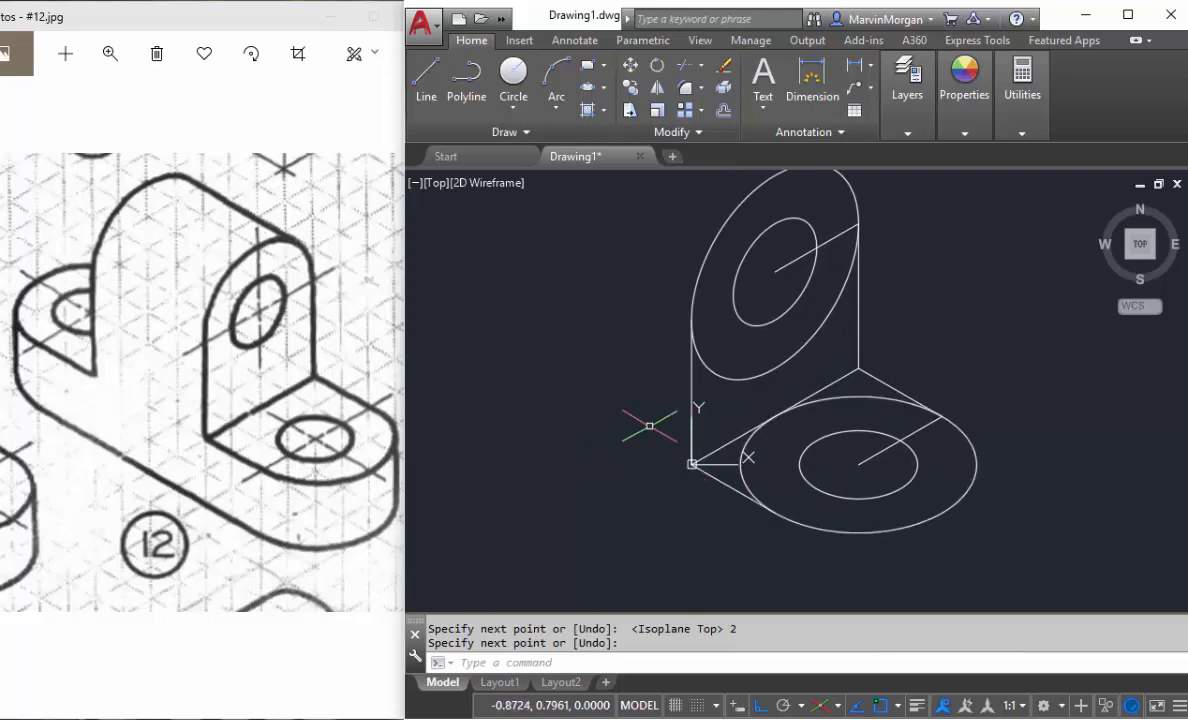
click(686, 66)
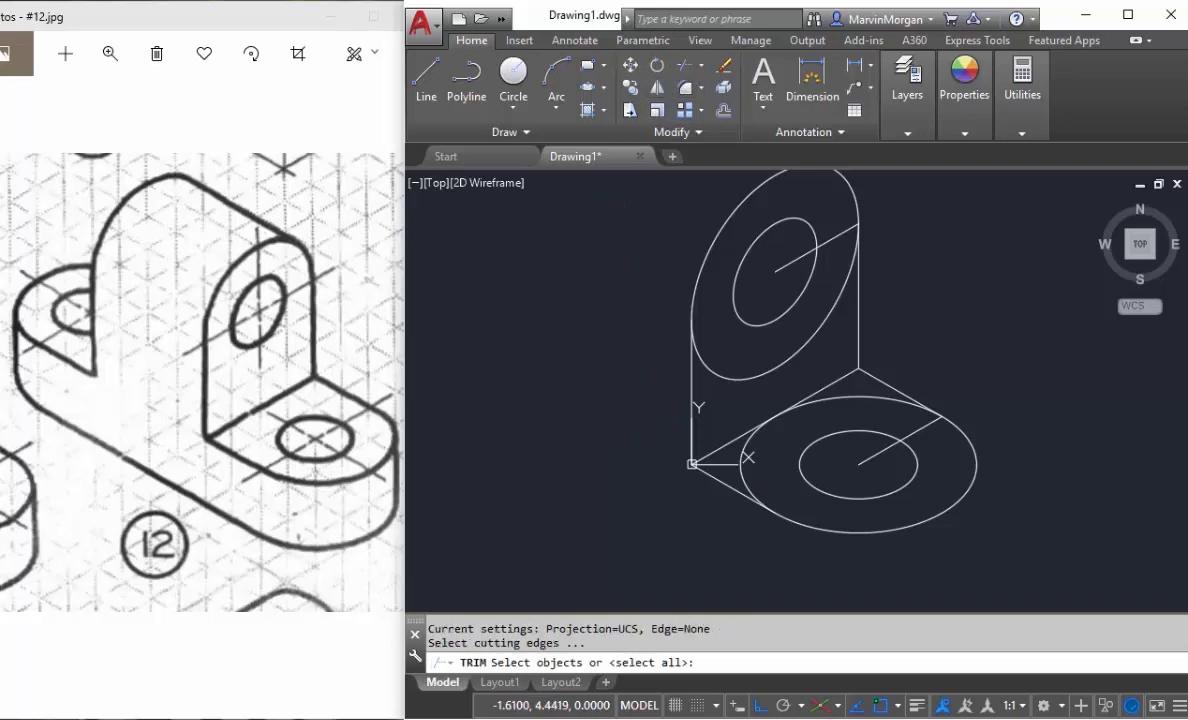
key(Return)
click(718, 377)
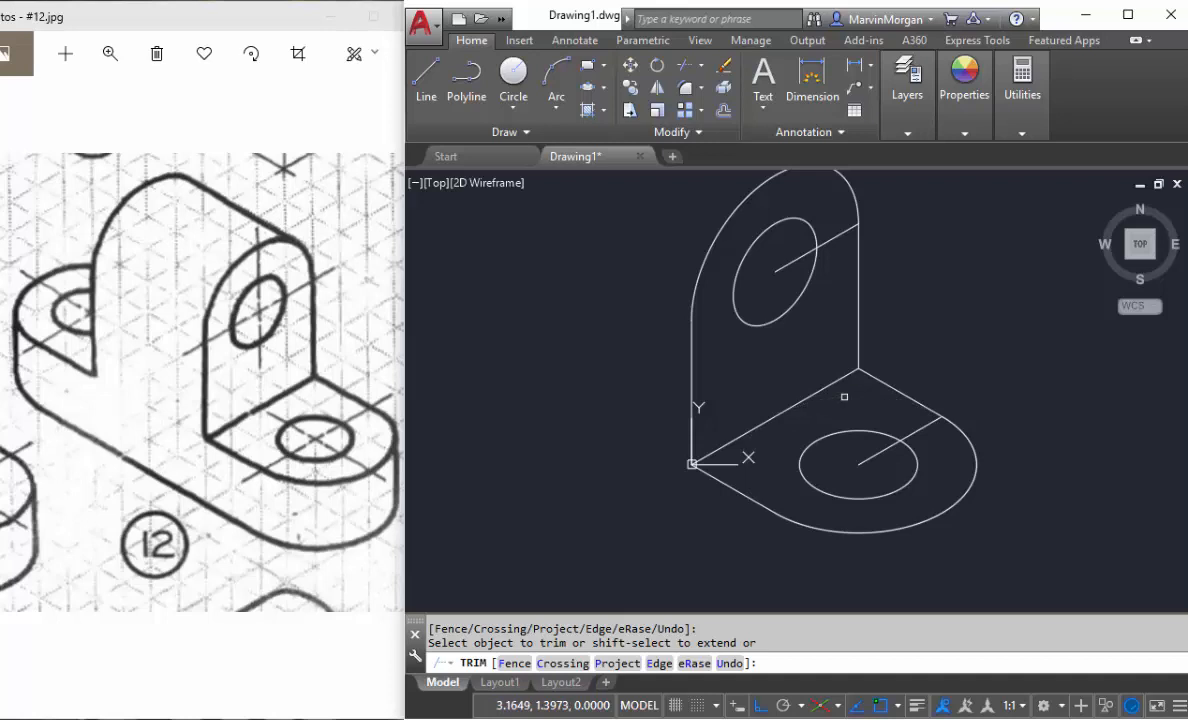
click(812, 440)
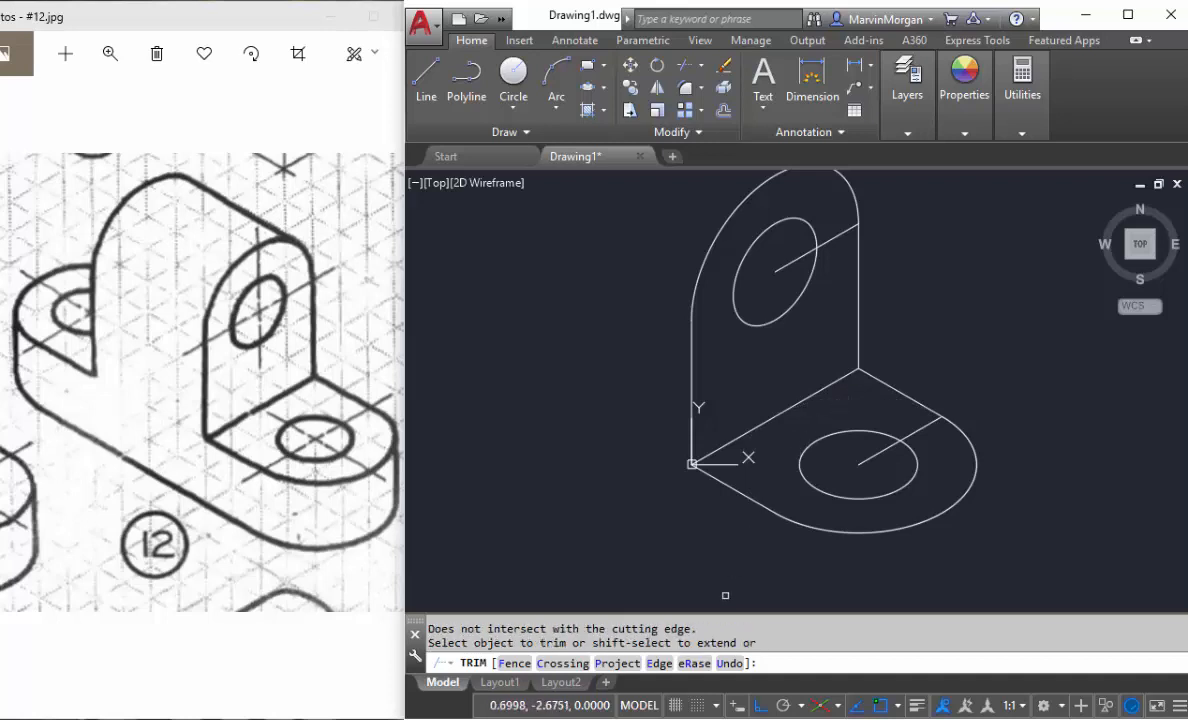
Erase the two construction lines running from the hole centres to the outer outlines, using the Trim command's erase option
click(695, 663)
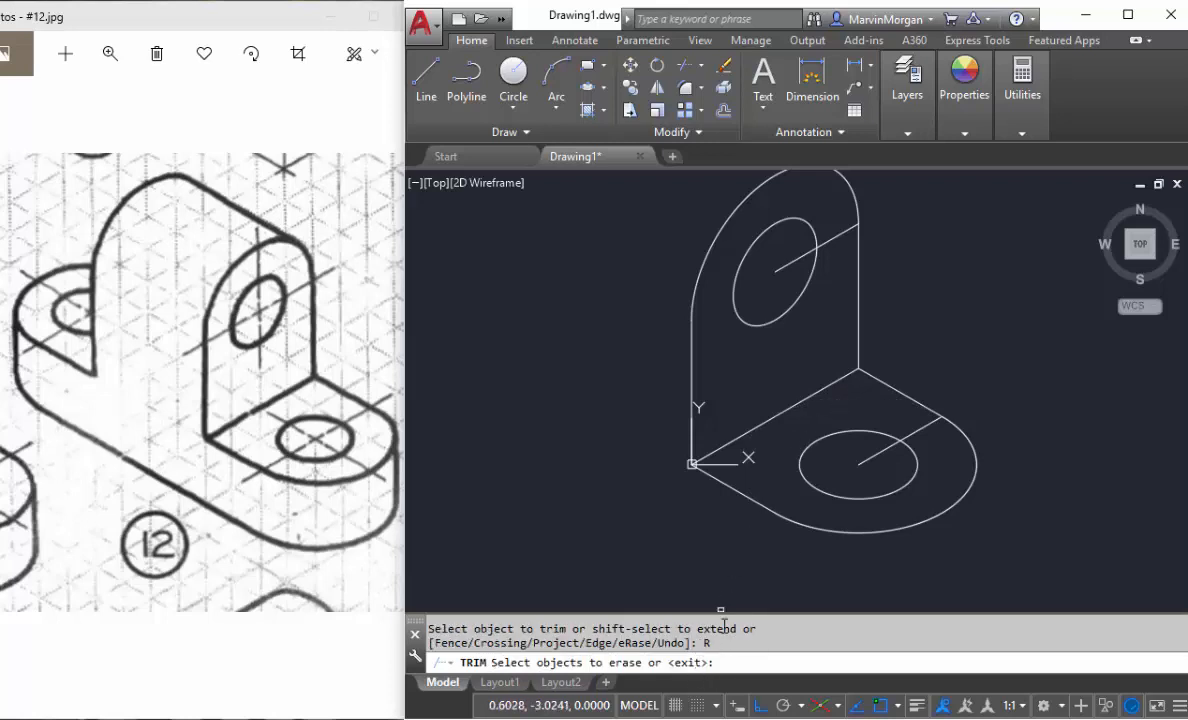
click(880, 454)
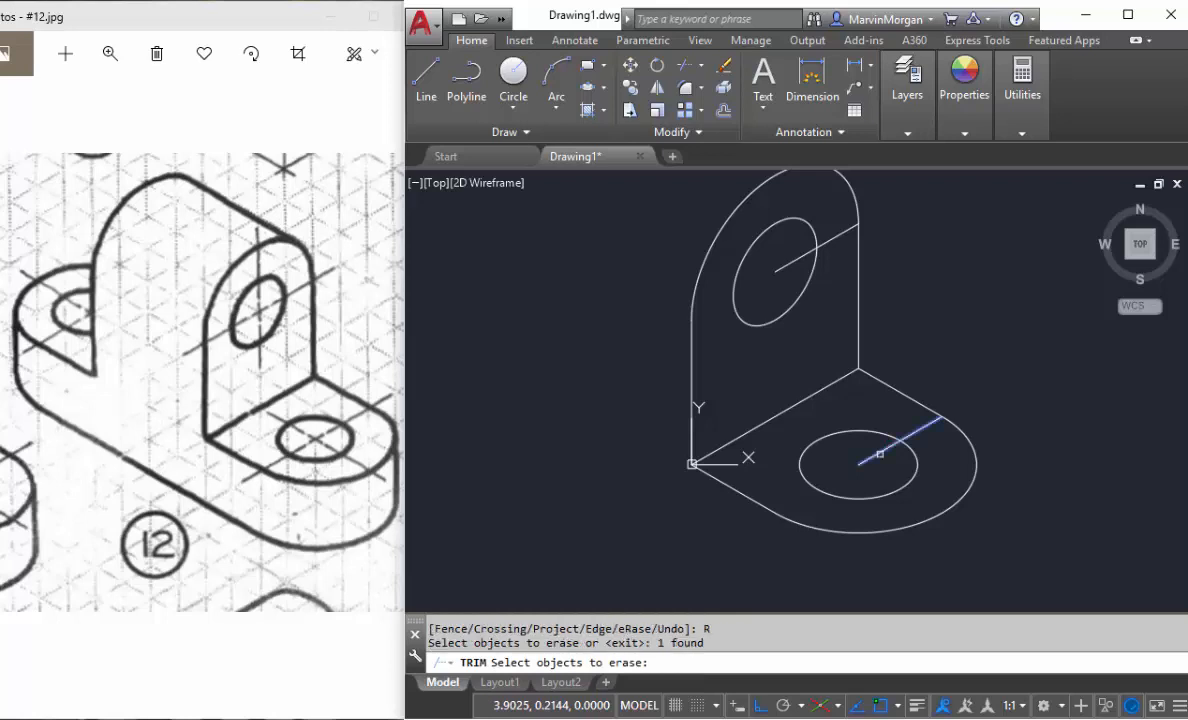
click(833, 239)
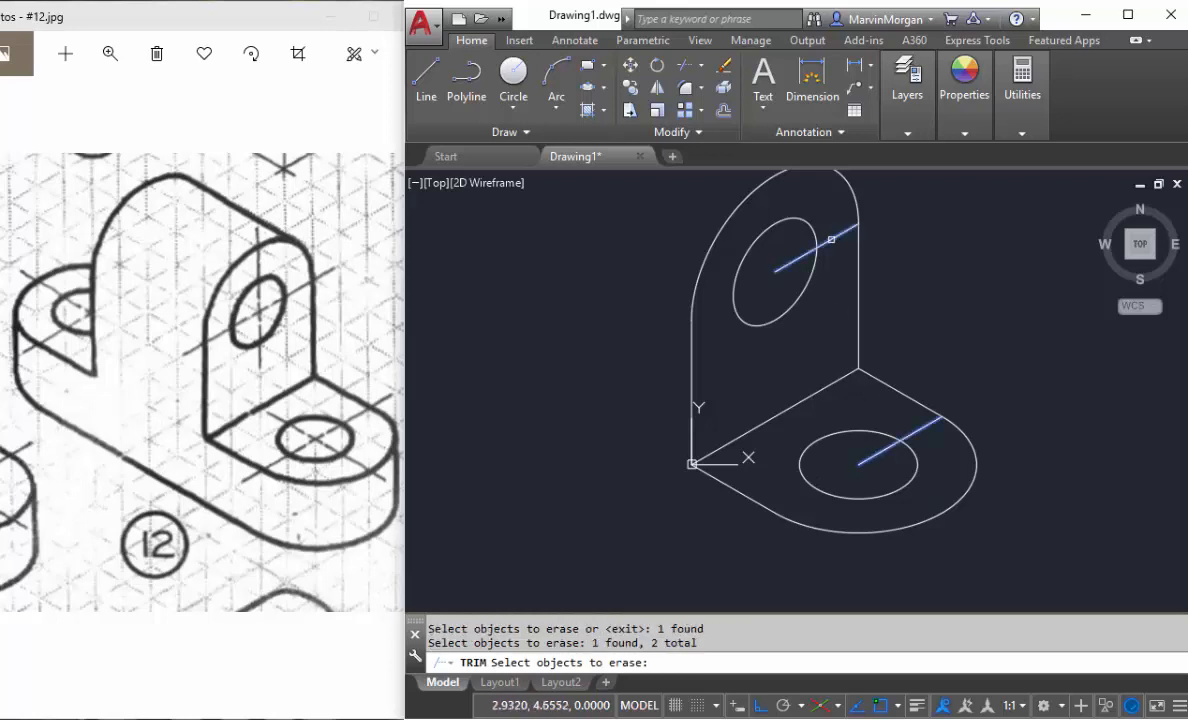
key(Return)
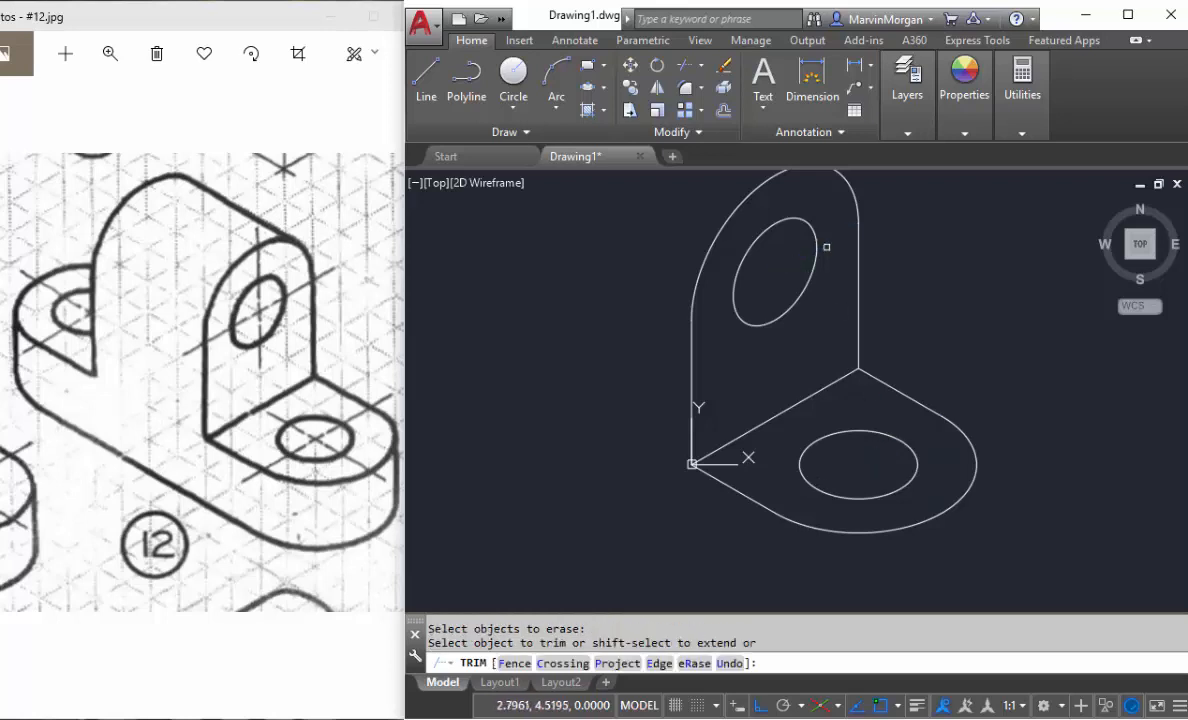
click(740, 491)
mouse_move(753, 480)
middle_down()
mouse_move(809, 462)
mouse_move(806, 506)
middle_up()
click(785, 515)
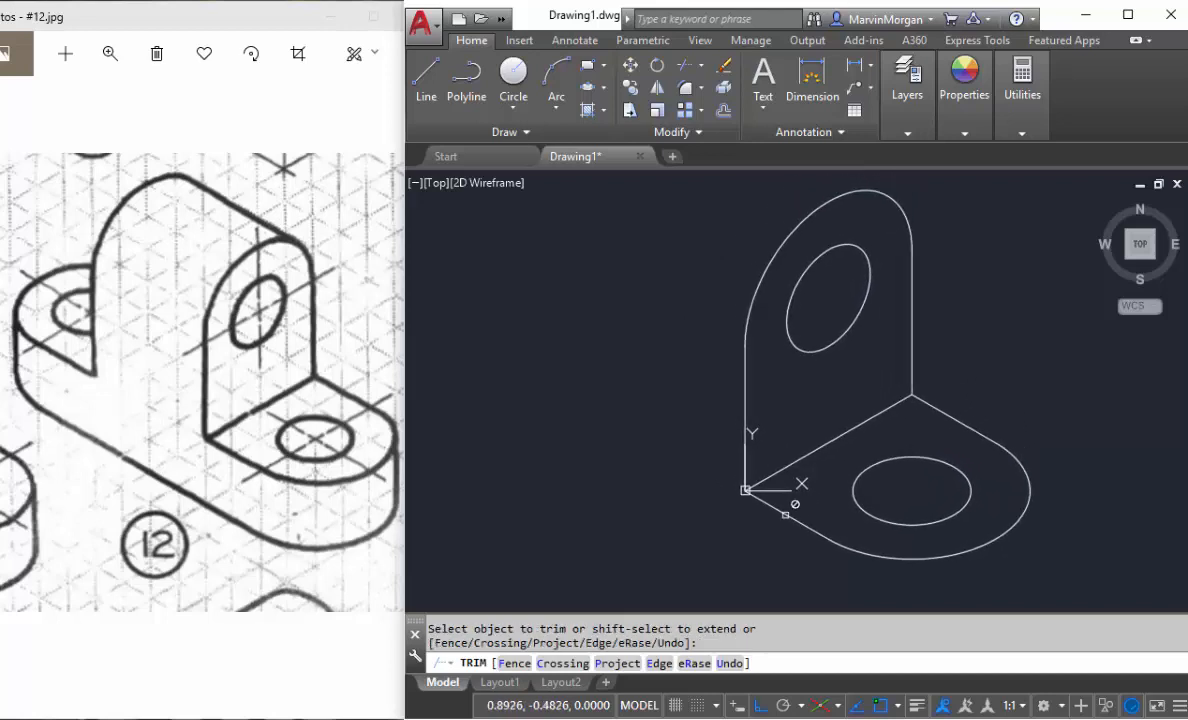
middle_drag(718, 514, 758, 522)
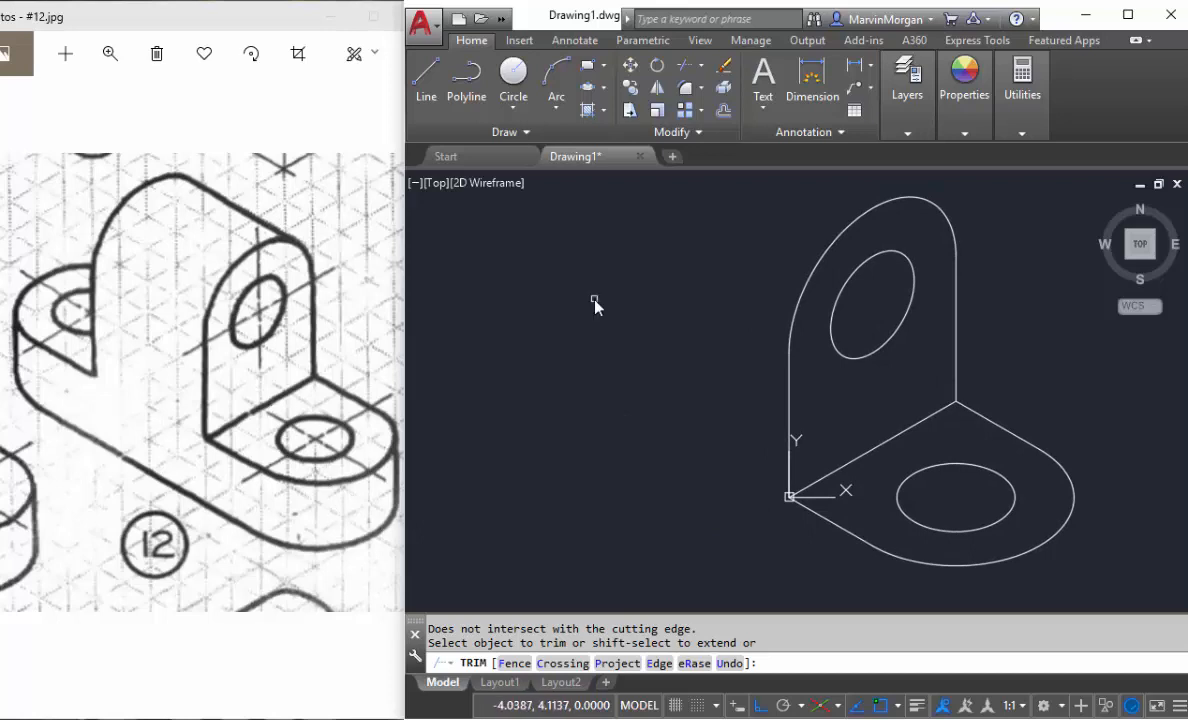
key(Escape)
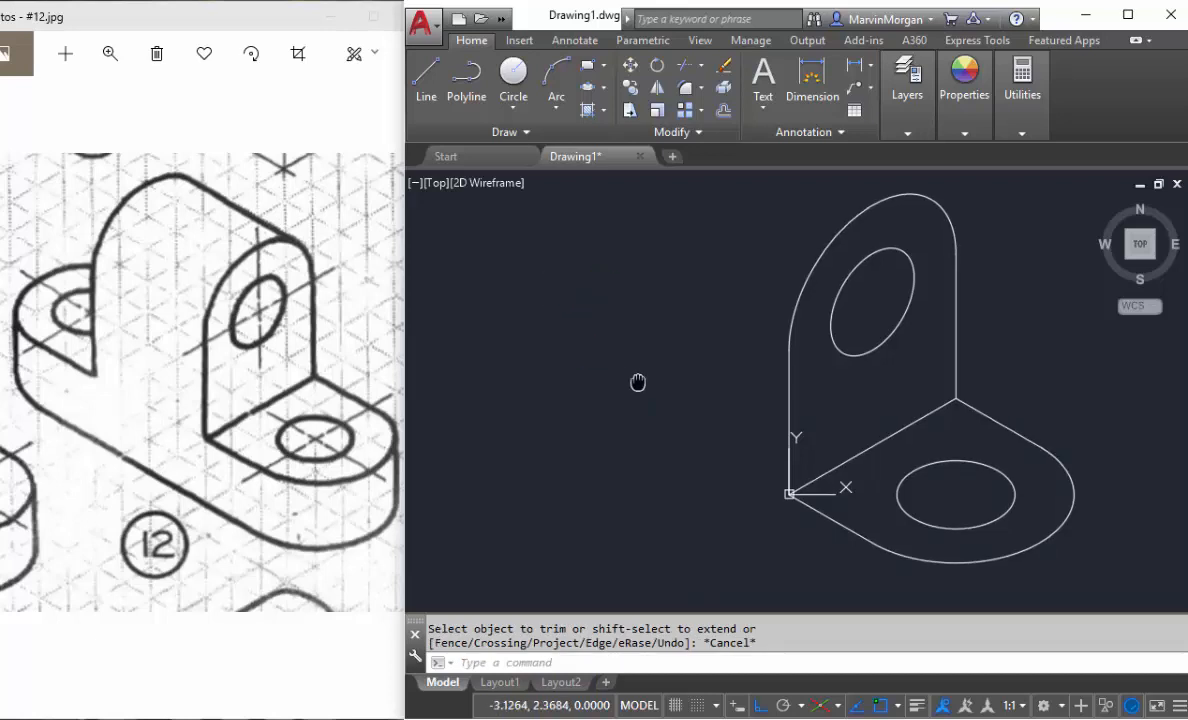
Copy the base's front edge line and large rounded arc 2 units straight down from the origin corner, using isoplane Left
middle_drag(636, 381, 627, 335)
middle_drag(830, 565, 811, 527)
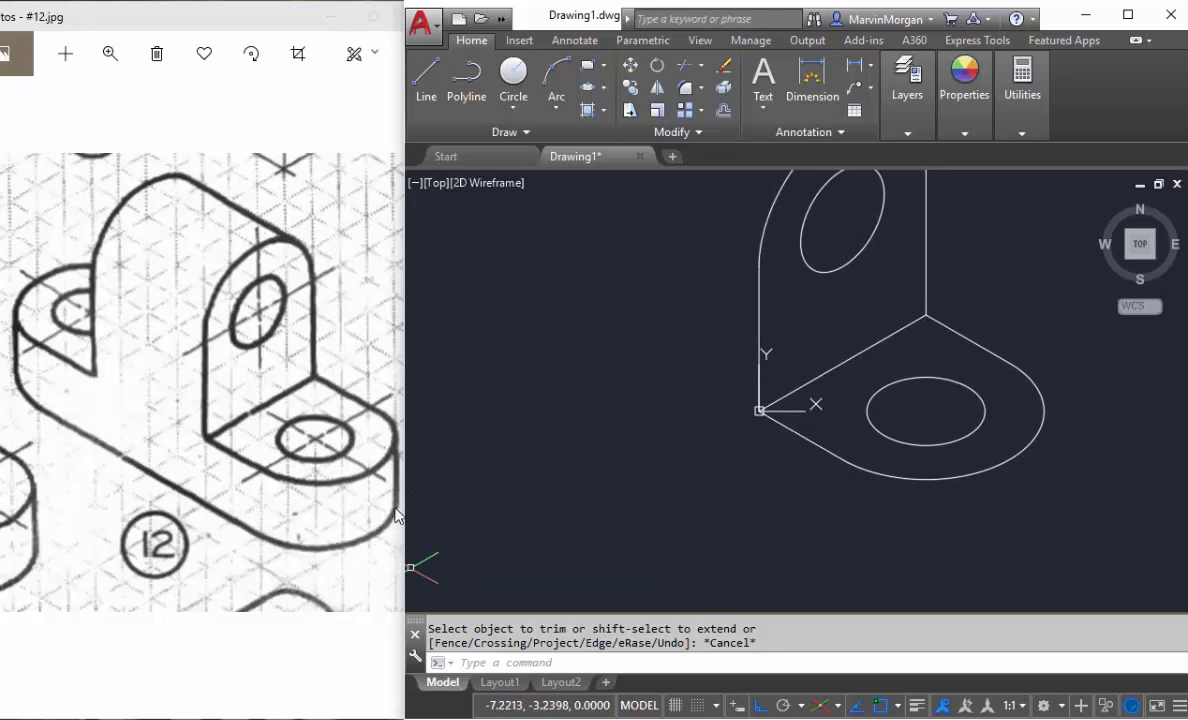
click(840, 708)
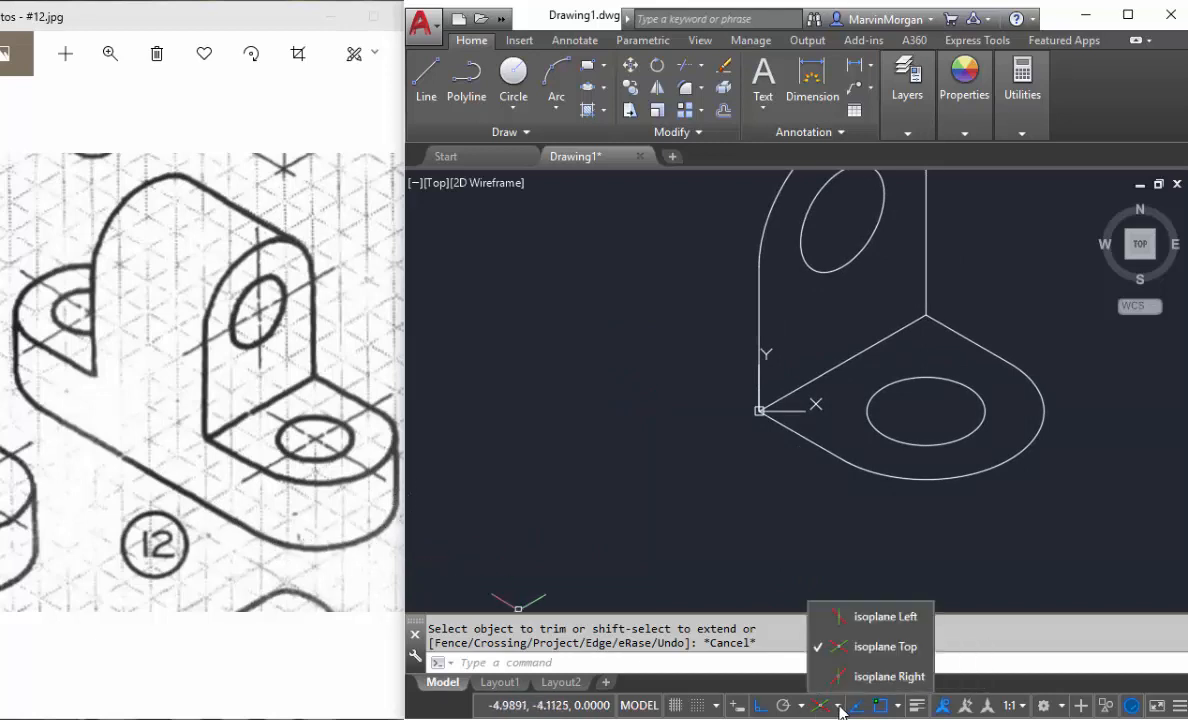
click(860, 618)
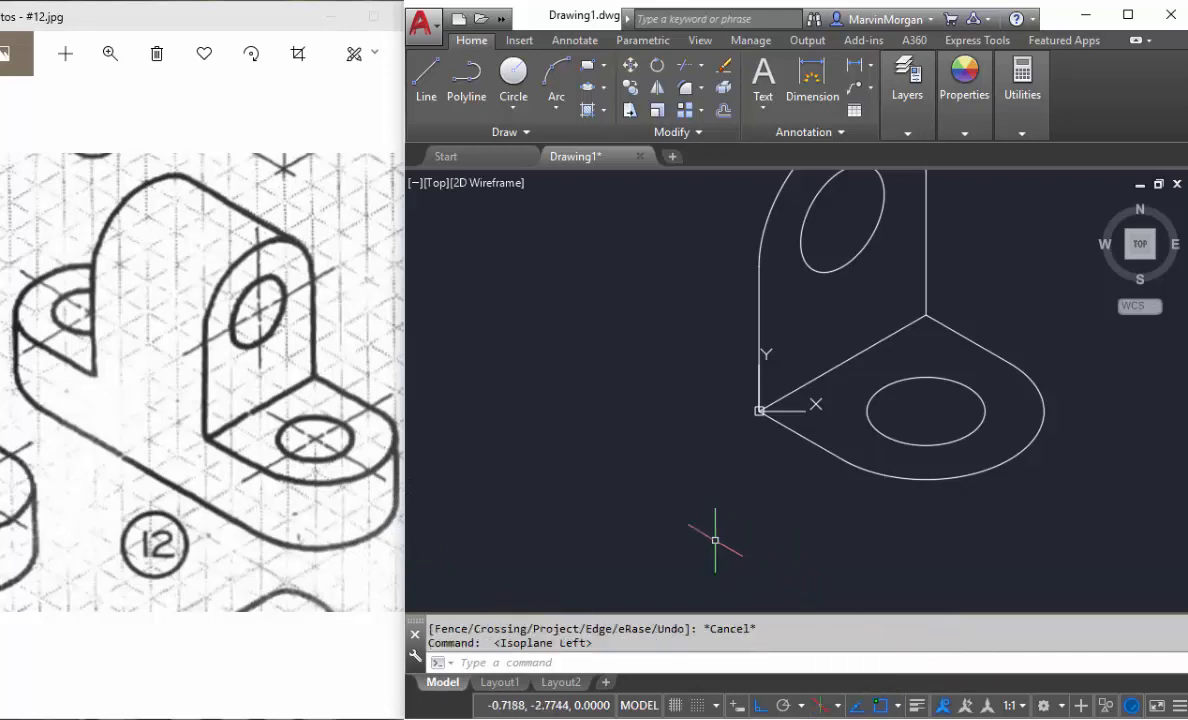
click(630, 87)
middle_drag(744, 442, 660, 408)
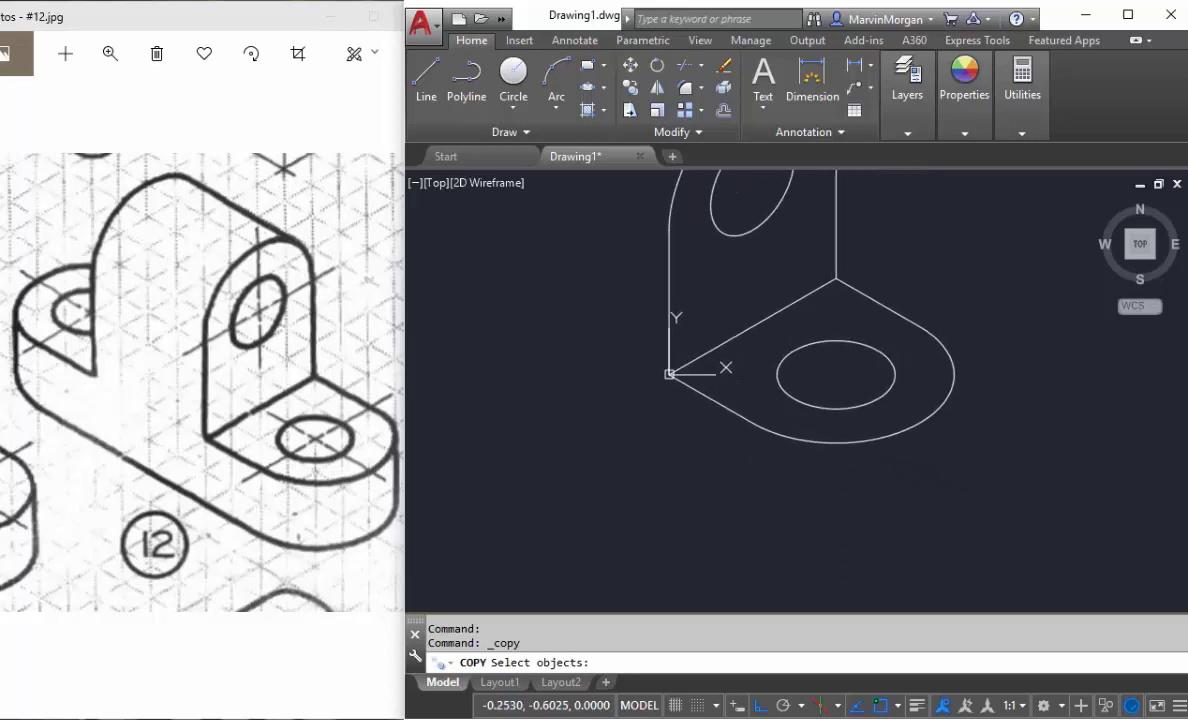
click(690, 386)
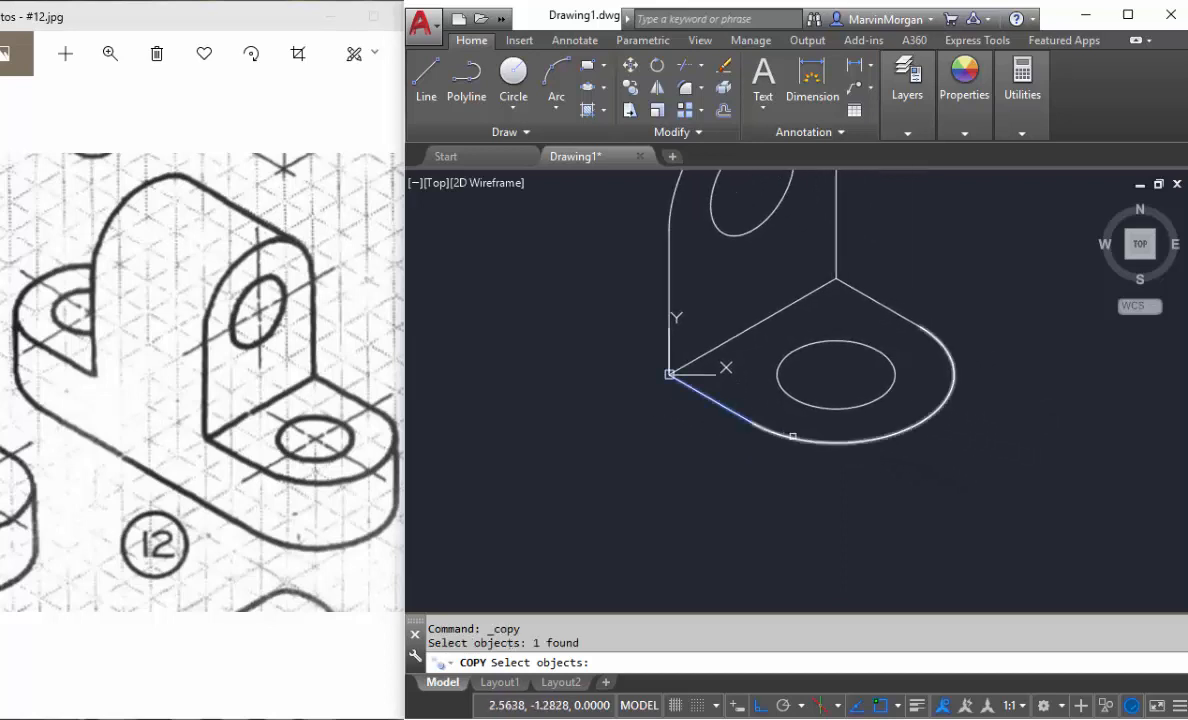
click(793, 438)
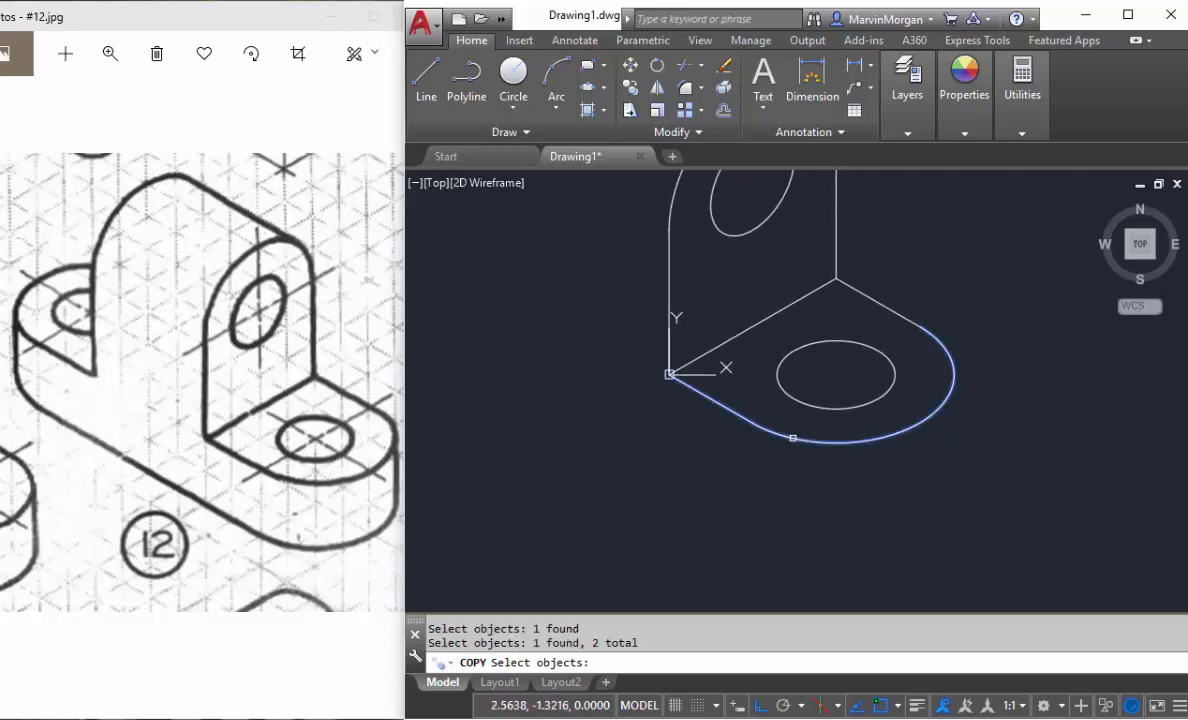
key(Return)
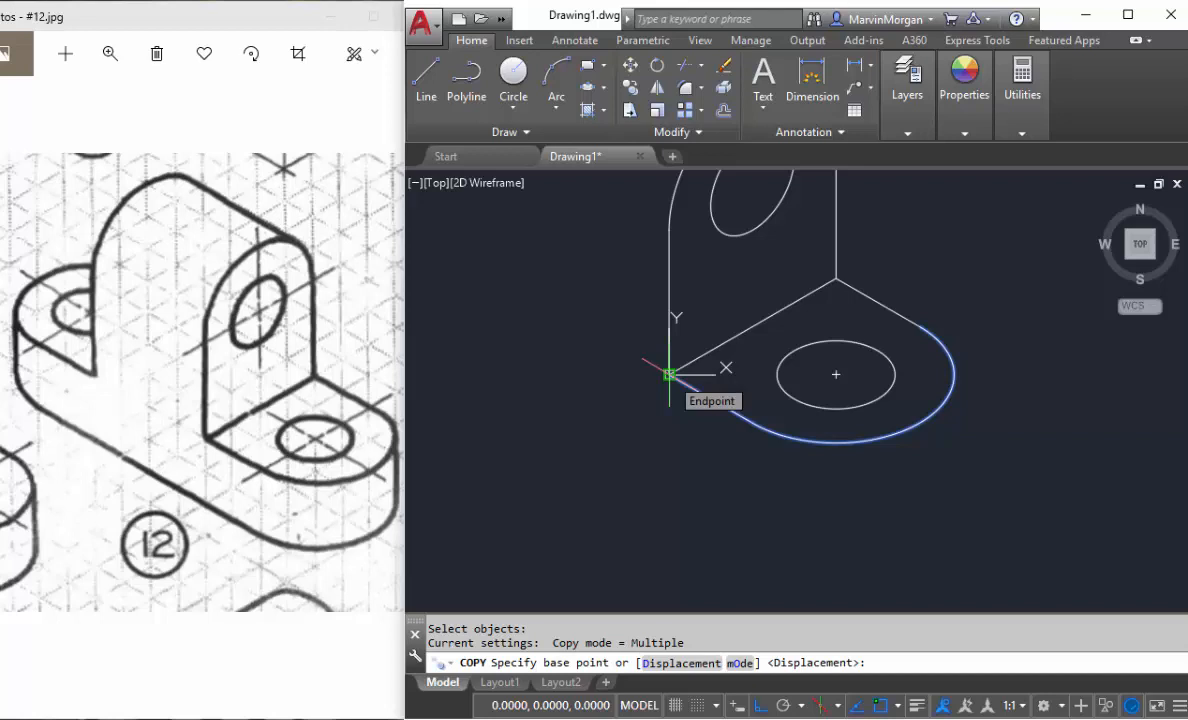
click(669, 374)
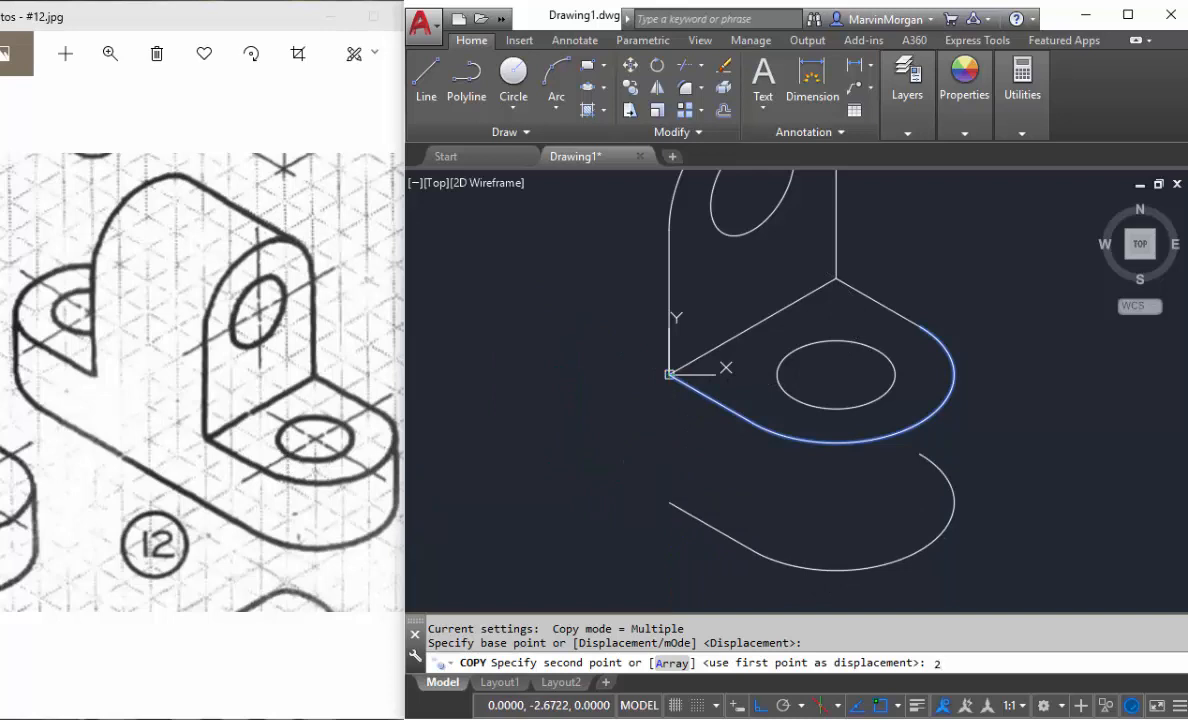
key(Return)
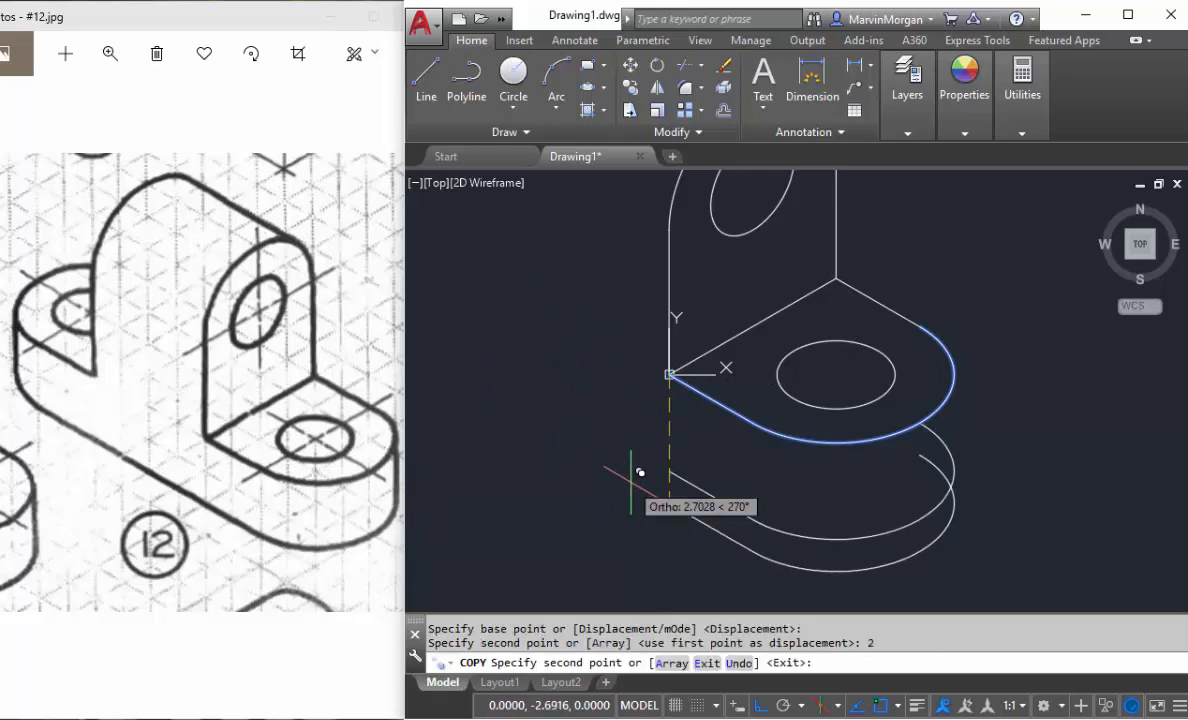
key(Return)
mouse_move(647, 467)
middle_down()
mouse_move(615, 453)
mouse_move(666, 488)
middle_up()
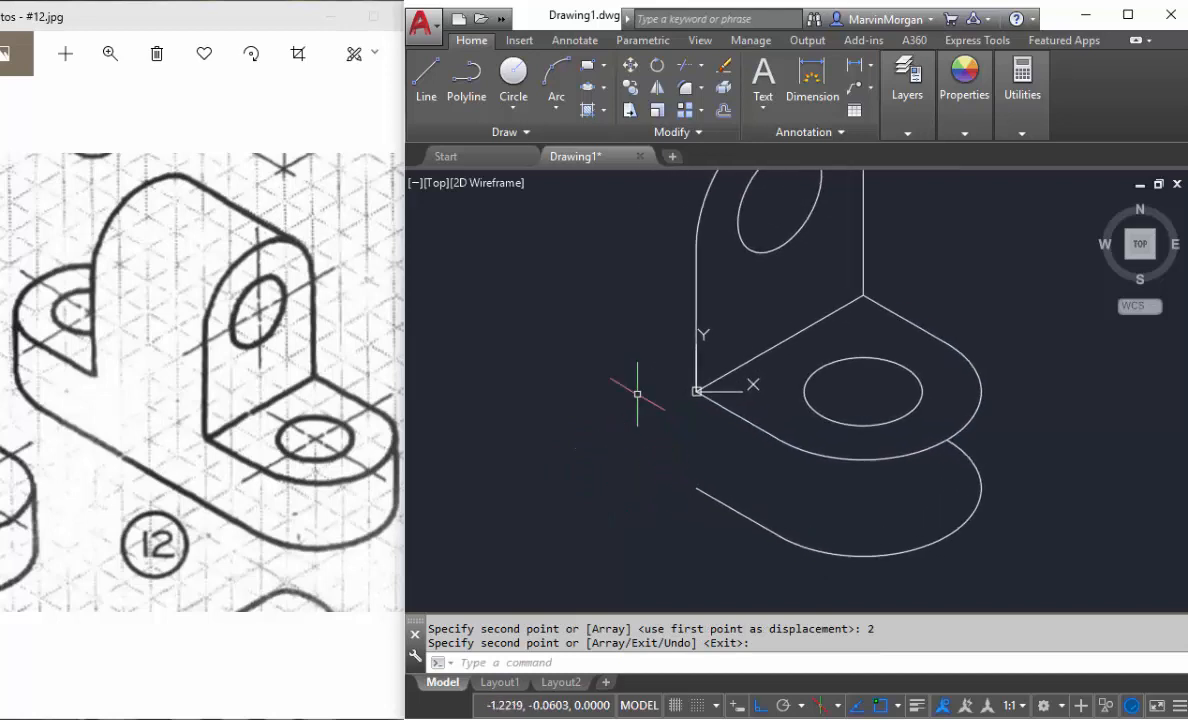
Draw a vertical line joining the outermost quadrant points of the base's upper and lower arcs
click(425, 80)
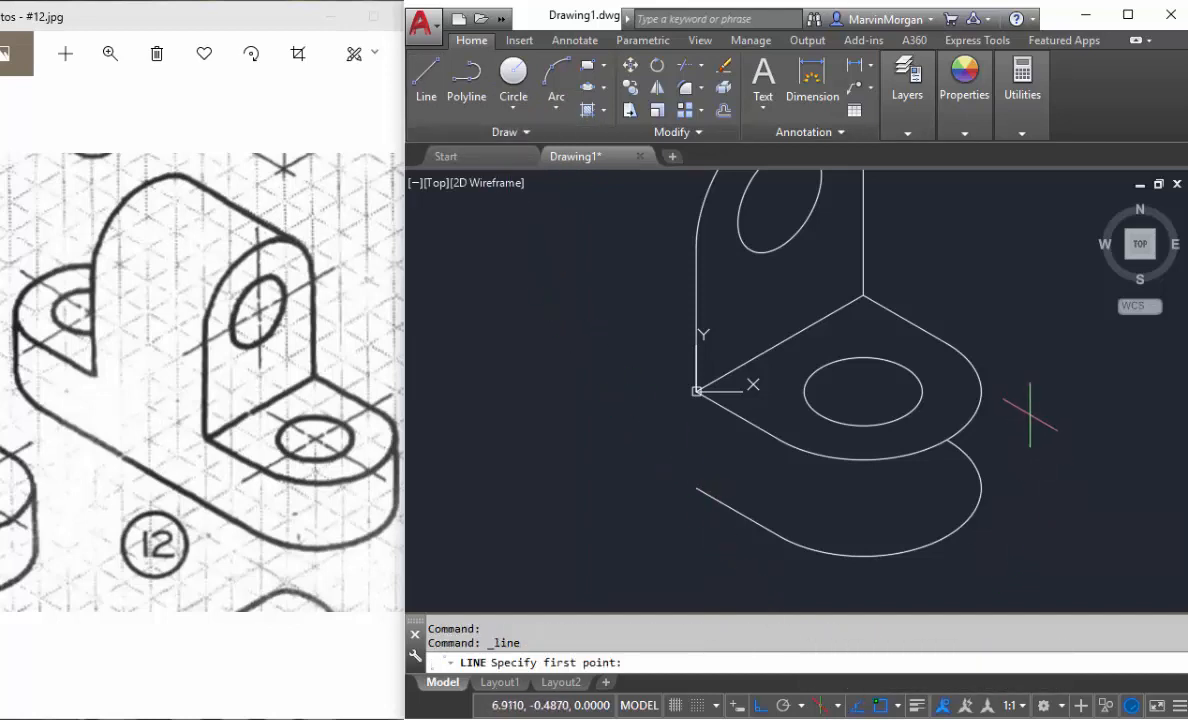
click(981, 391)
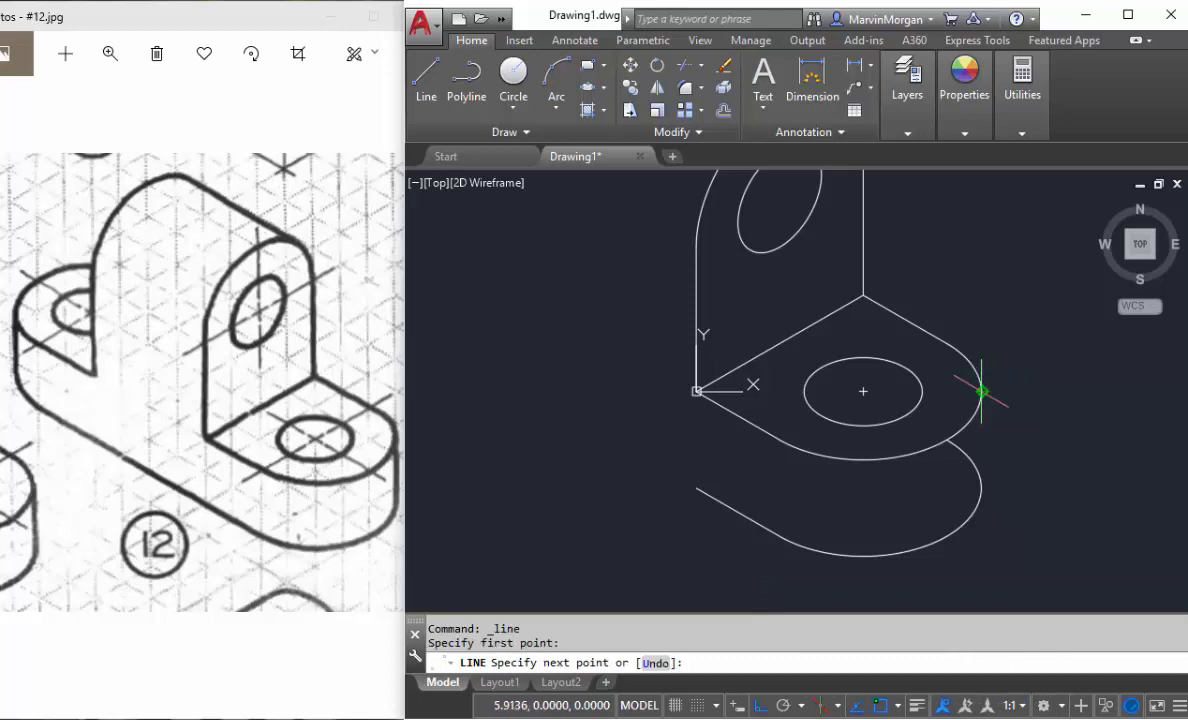
click(981, 488)
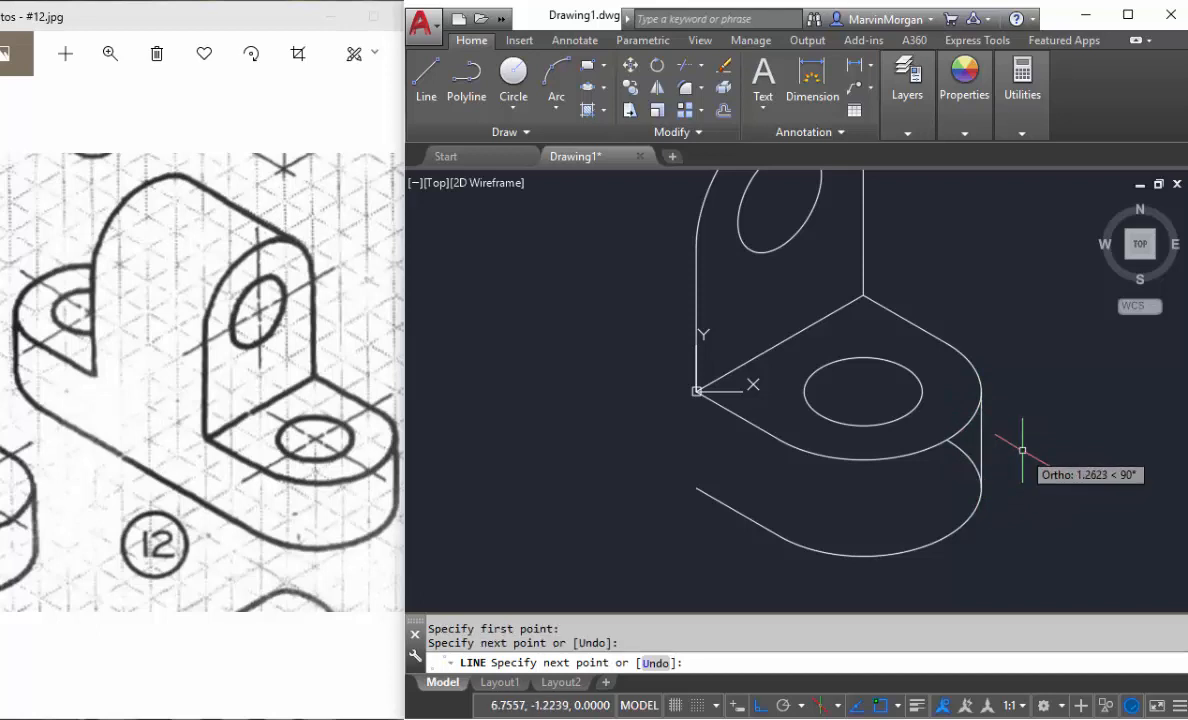
key(Return)
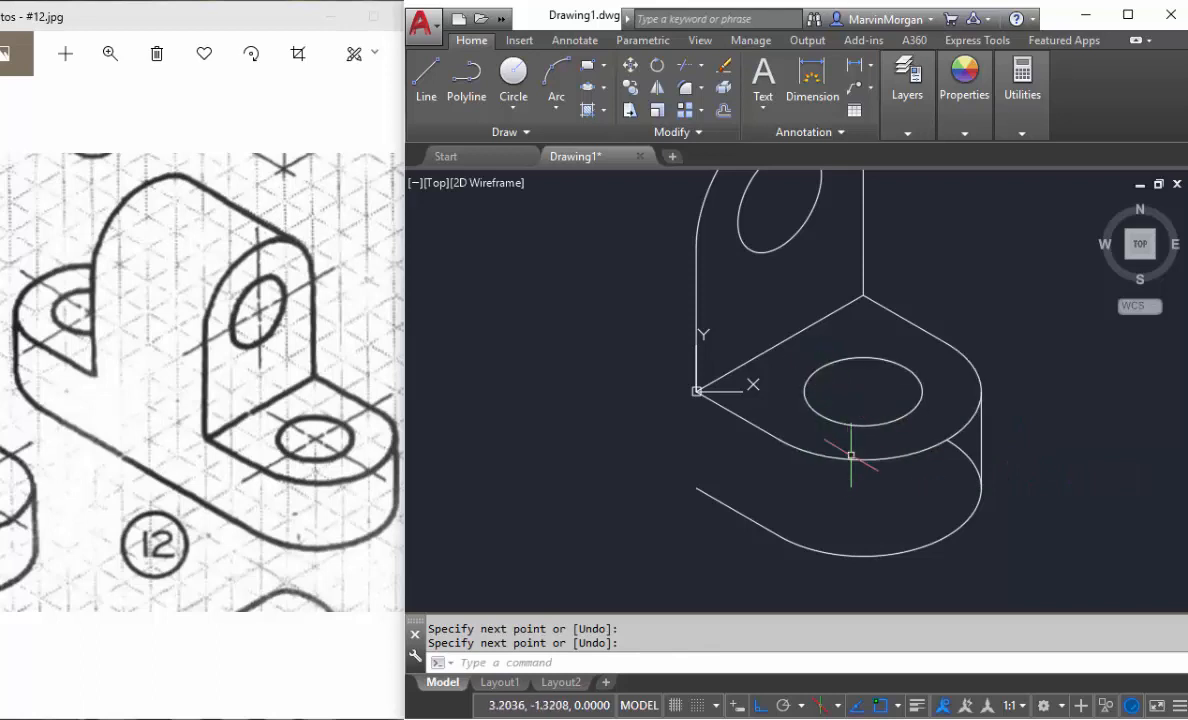
Trim the hidden part of the lower base arc behind the vertical edge, using all objects as cutting edges
click(682, 68)
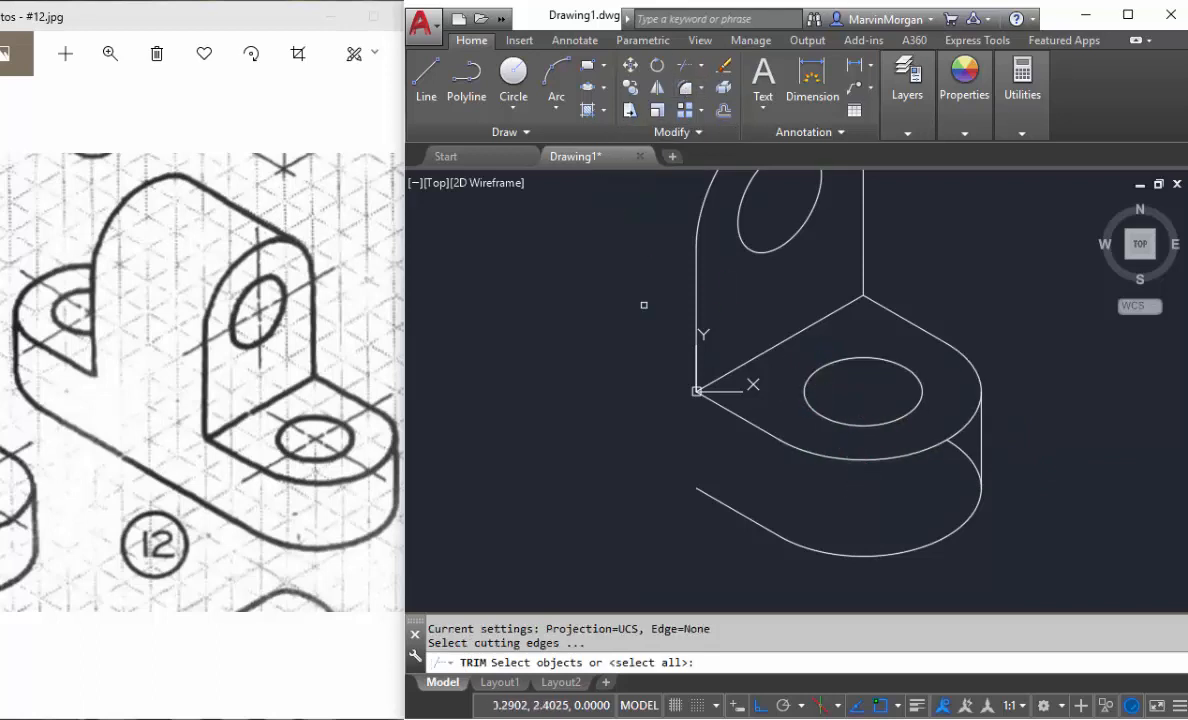
key(Return)
click(697, 391)
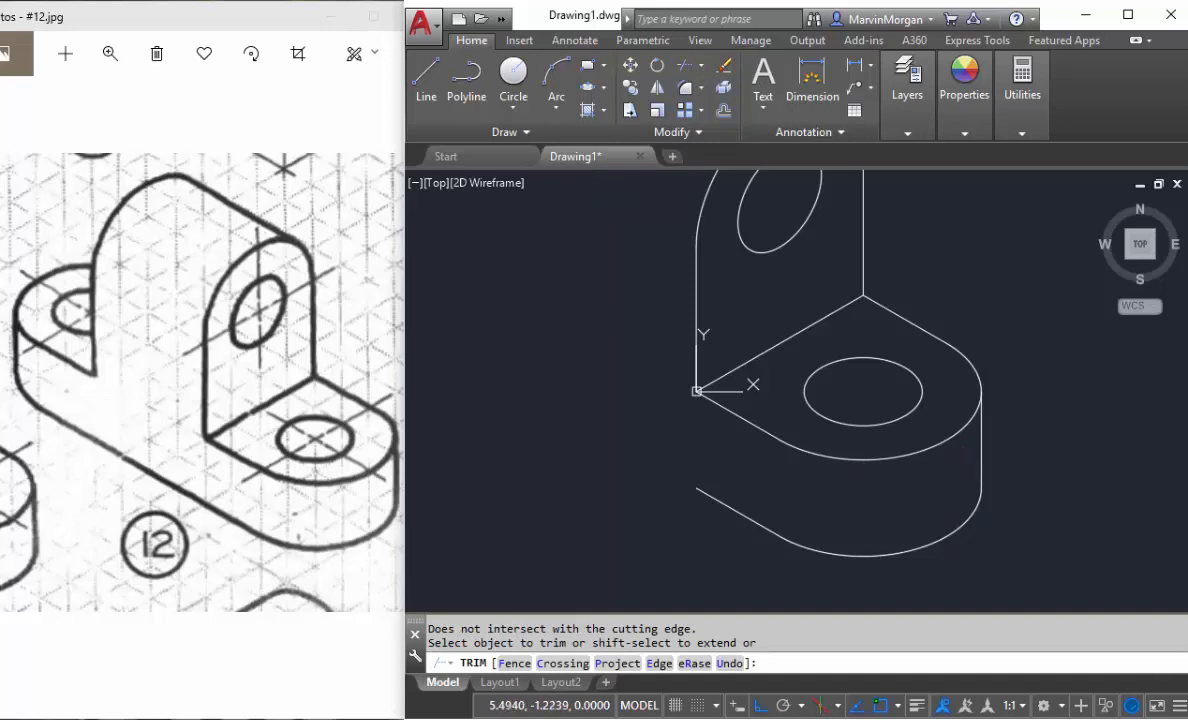
middle_drag(752, 497, 840, 484)
right_click(705, 433)
click(745, 441)
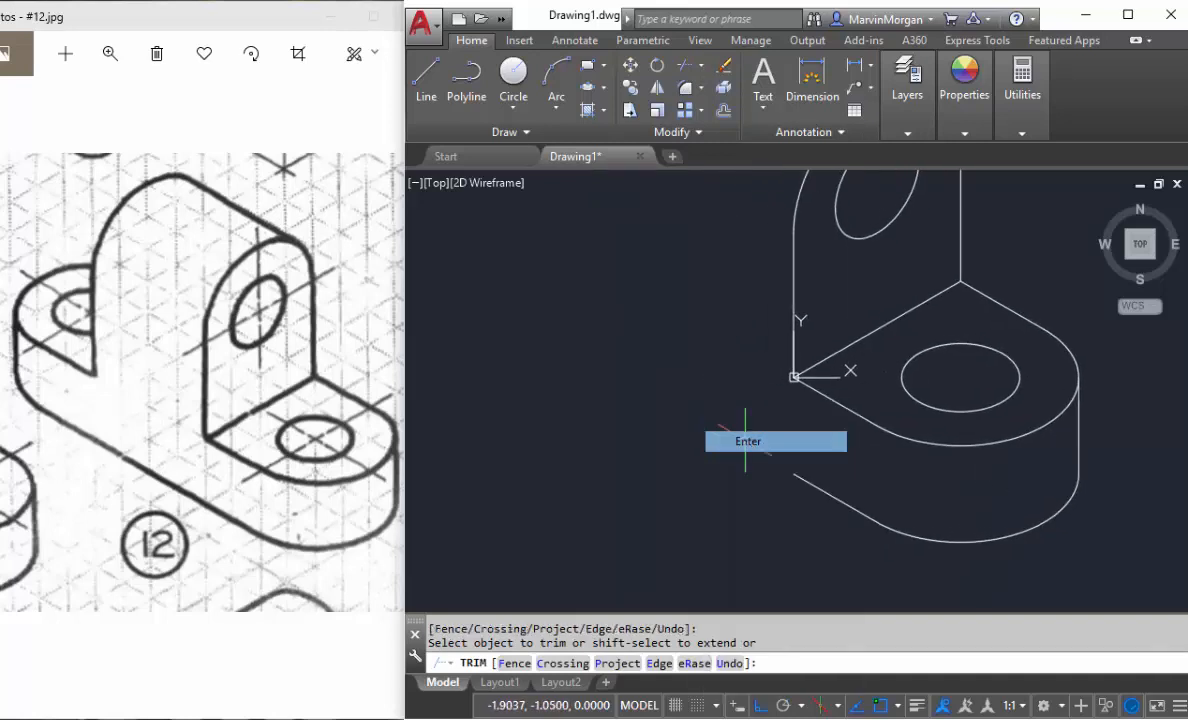
Copy the upright's arch and its vertical edge line 4 units at 150° from the origin corner
mouse_move(745, 441)
middle_down()
mouse_move(716, 467)
mouse_move(726, 464)
middle_up()
scroll(716, 467, up, 3)
scroll(716, 467, down, 5)
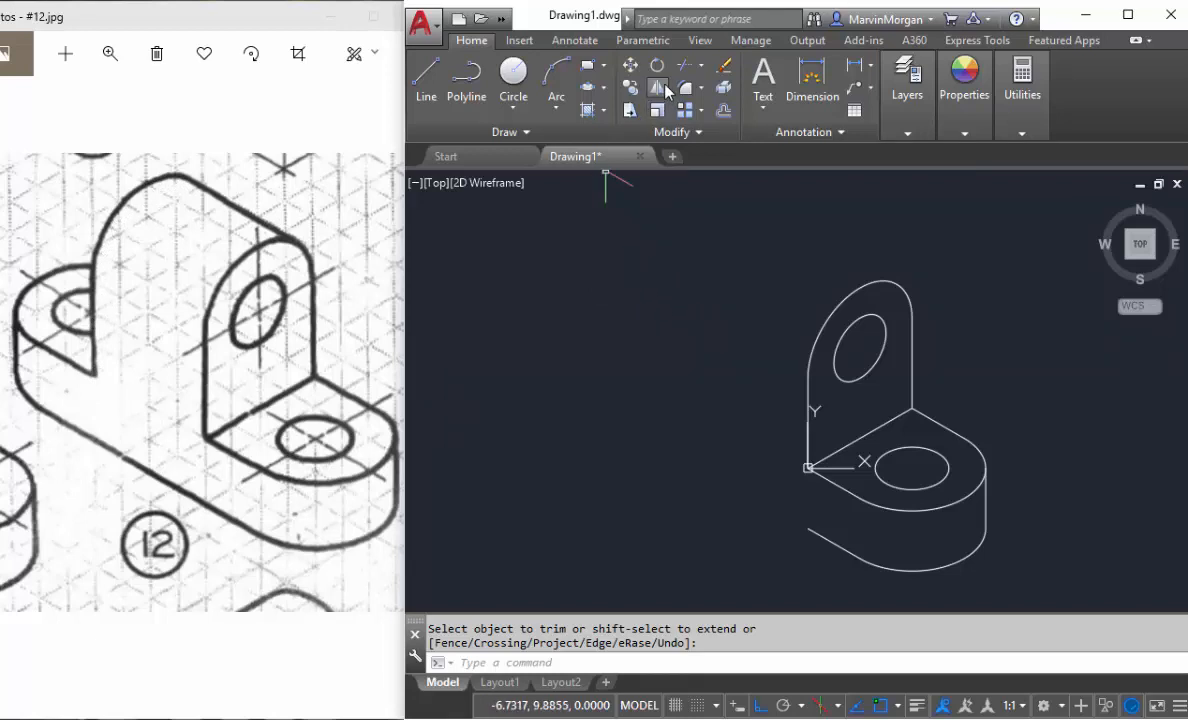
click(631, 88)
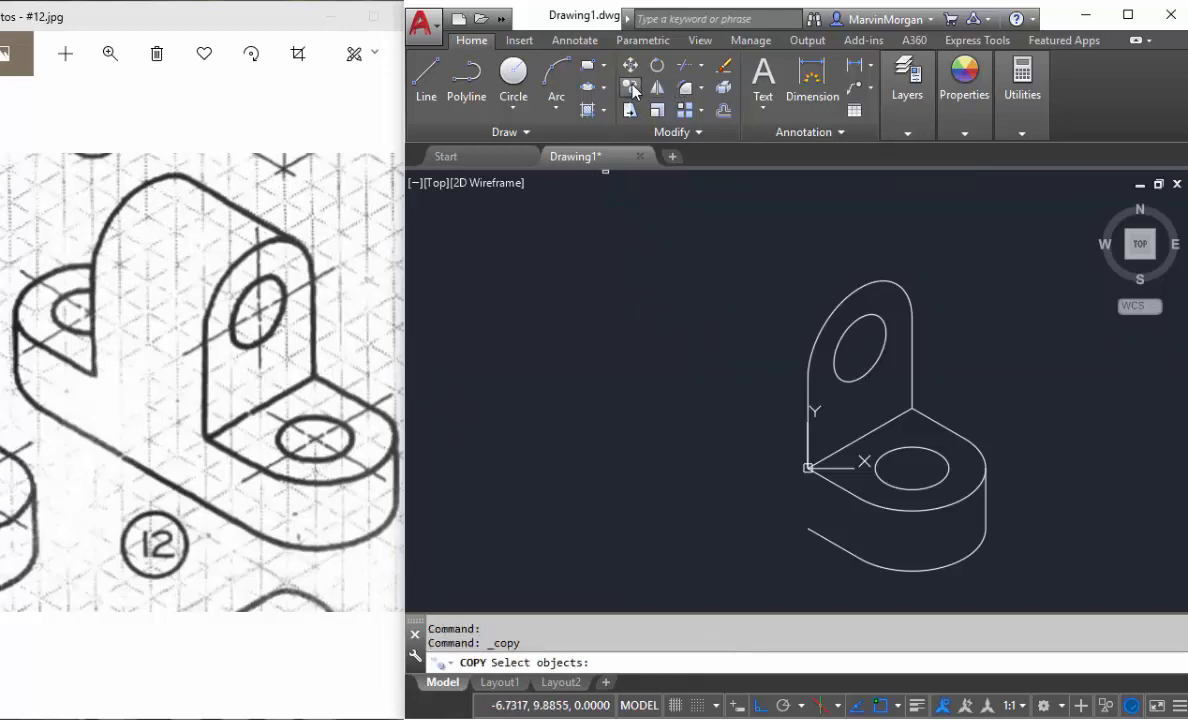
click(854, 291)
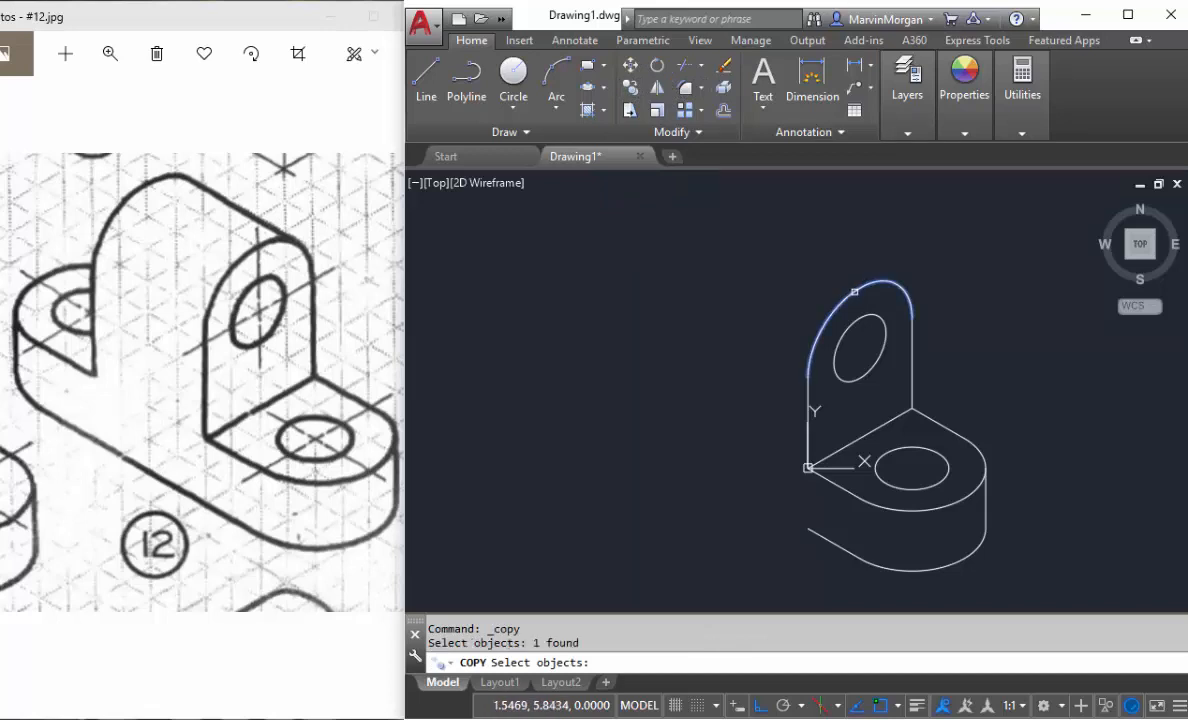
click(808, 406)
middle_drag(716, 371, 737, 368)
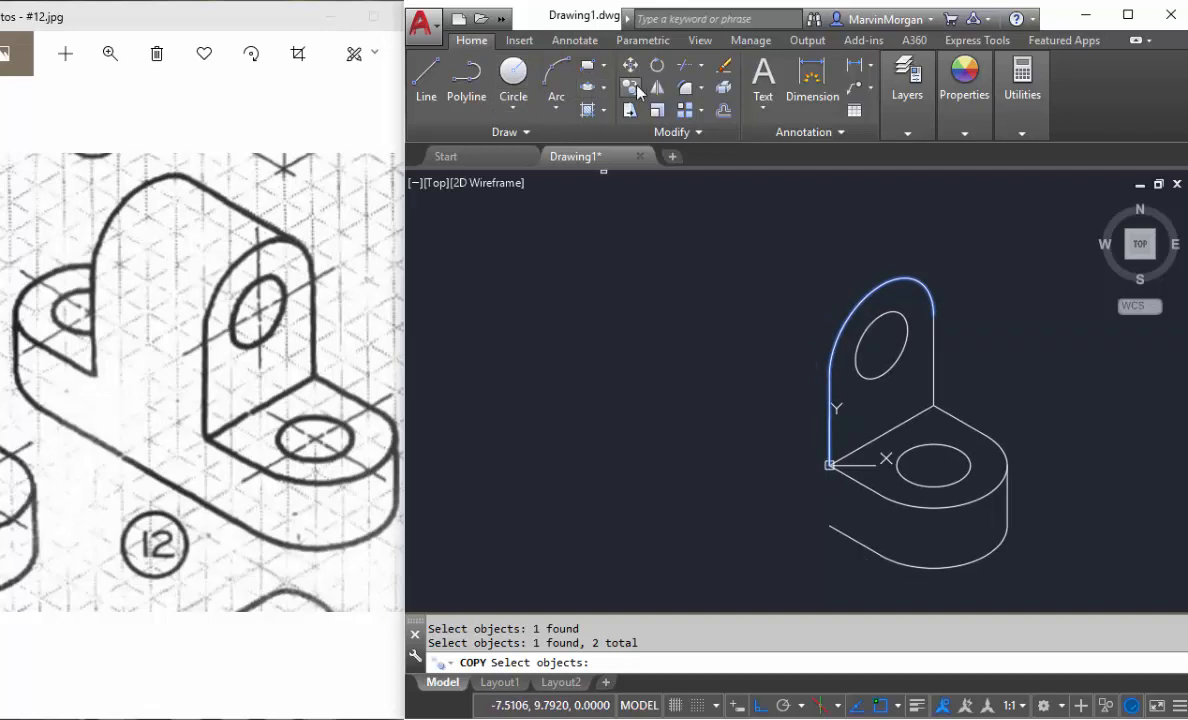
key(Return)
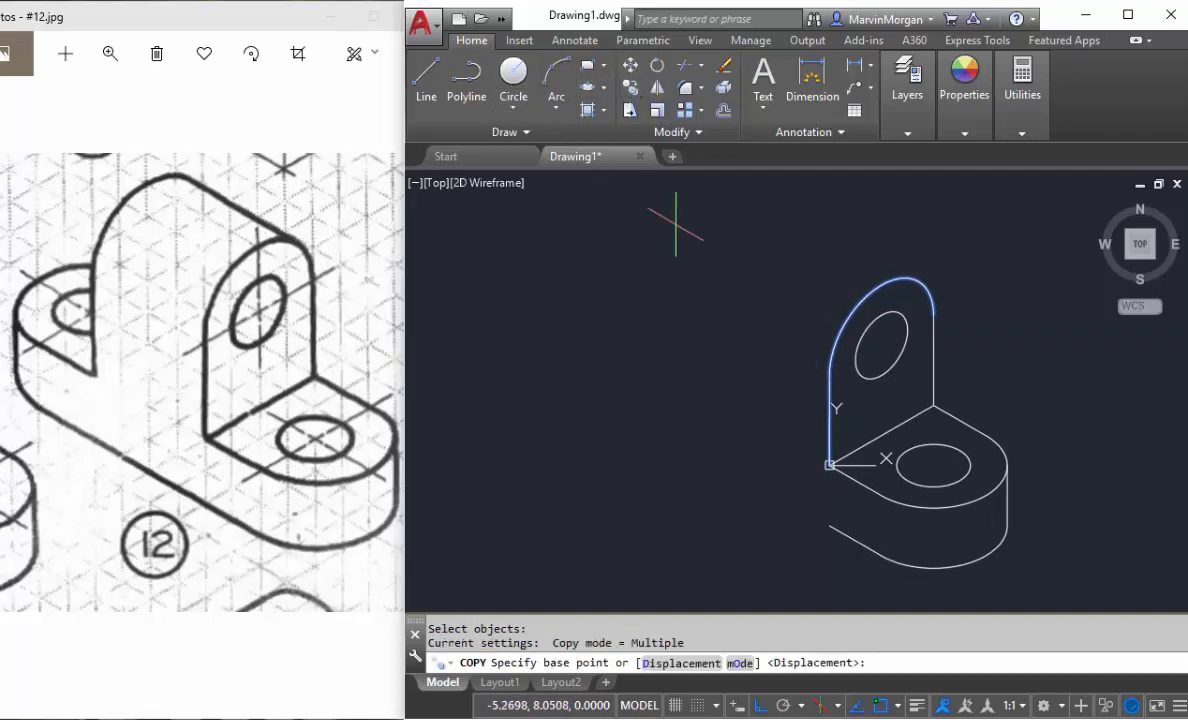
click(829, 462)
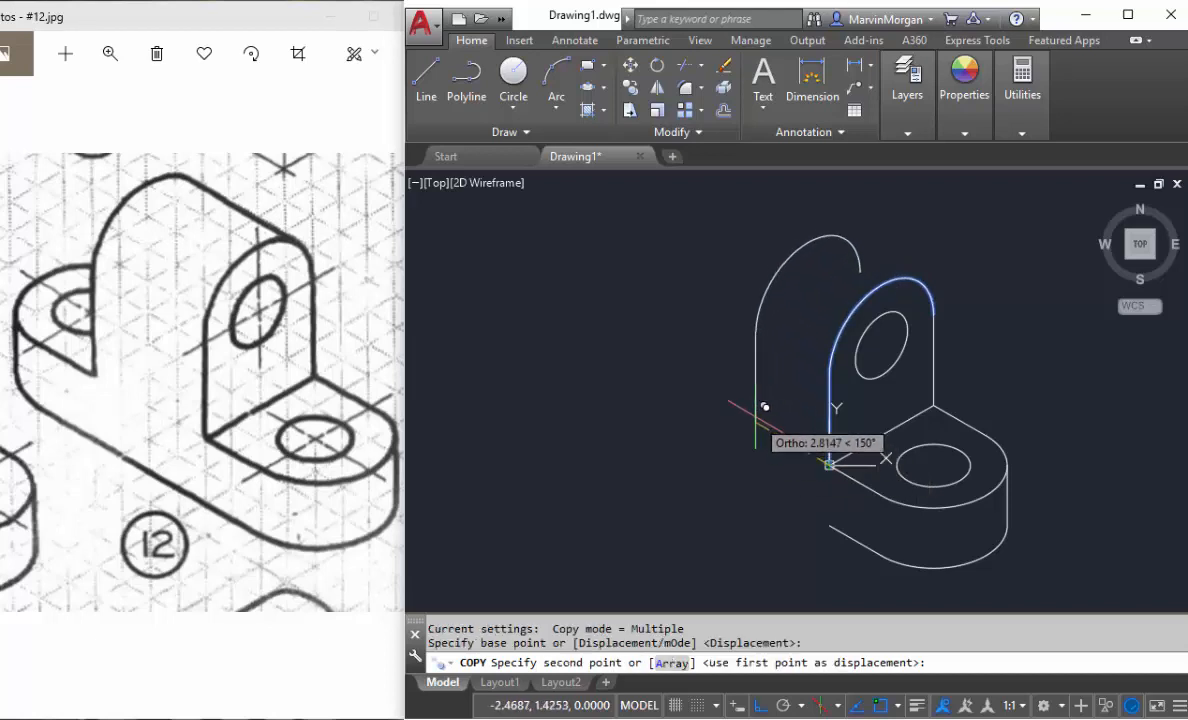
scroll(724, 410, down, 1)
scroll(711, 392, up, 1)
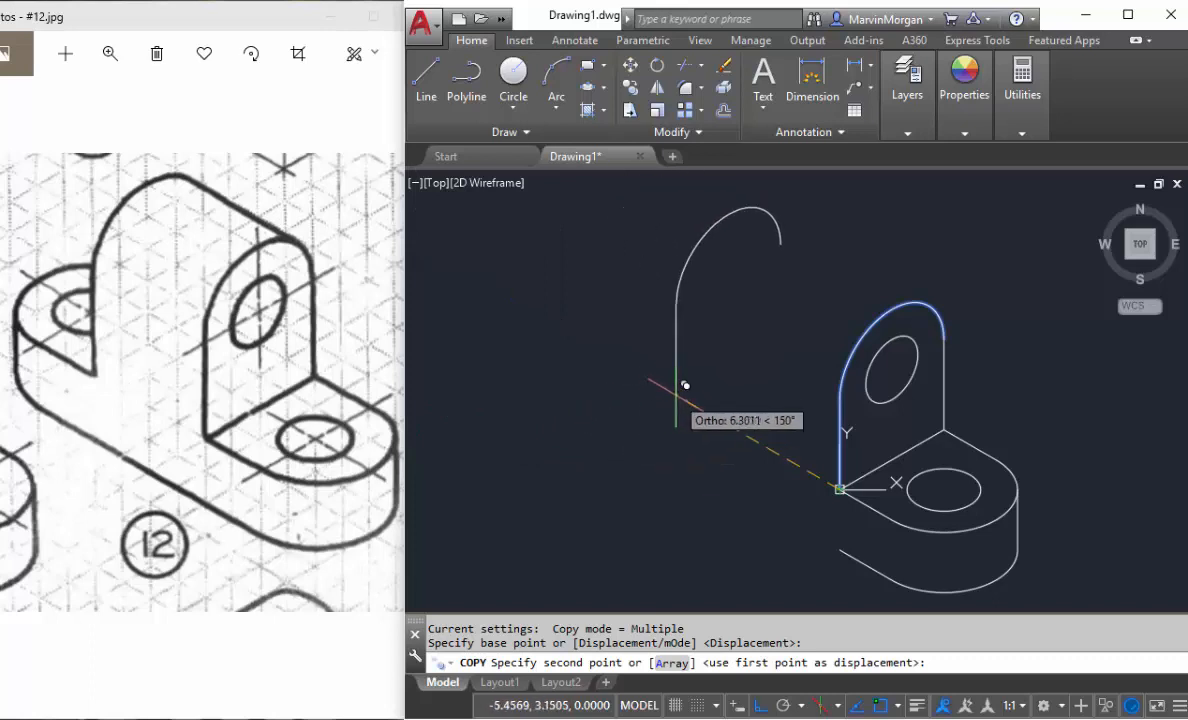
key(Return)
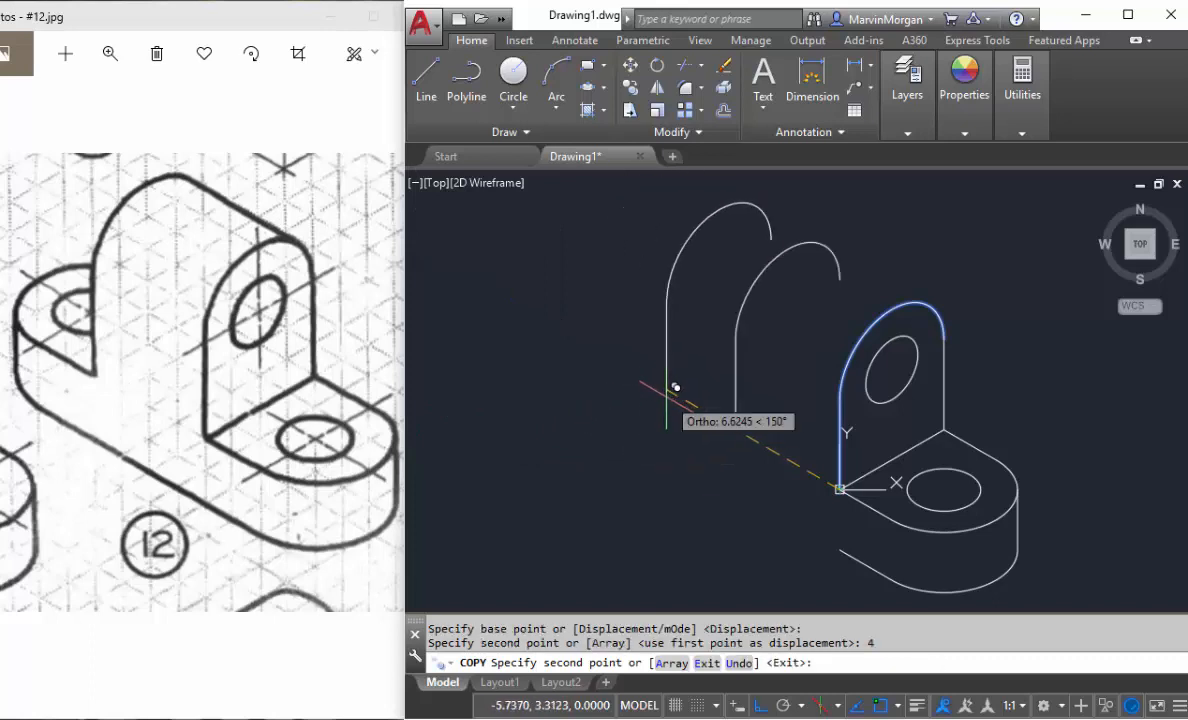
key(Return)
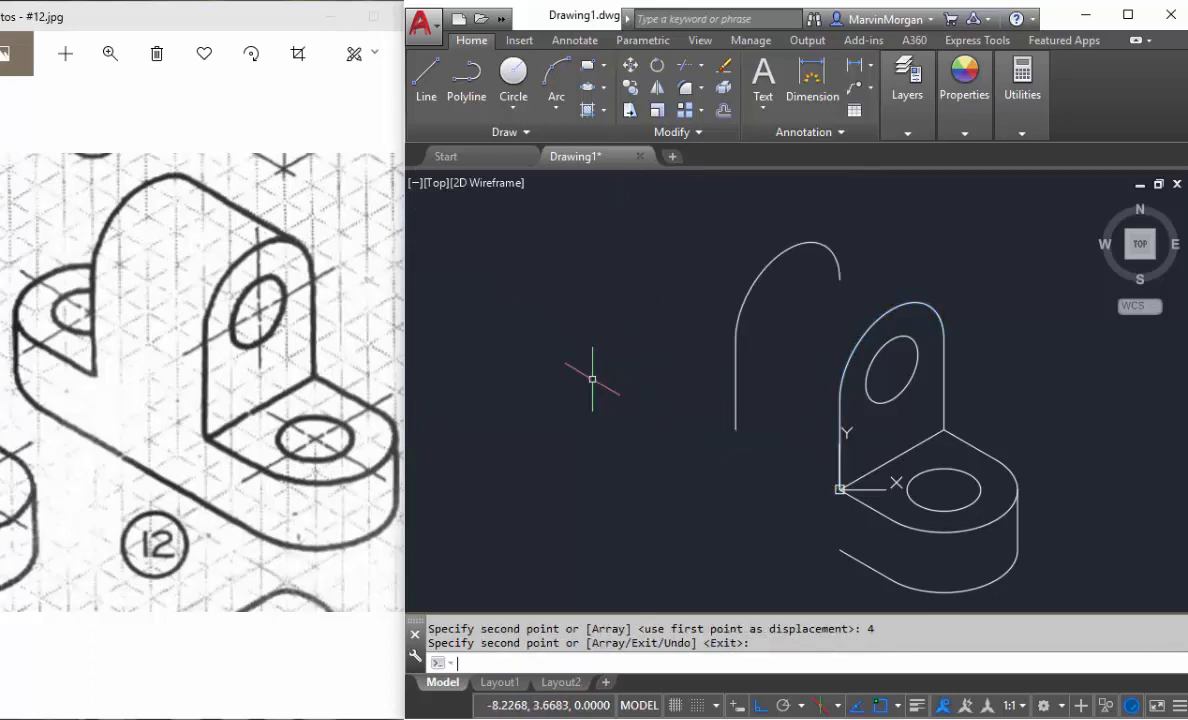
Draw a line along the top of the upright, tangent to its front arch and the copied rear arch
middle_drag(650, 402, 680, 424)
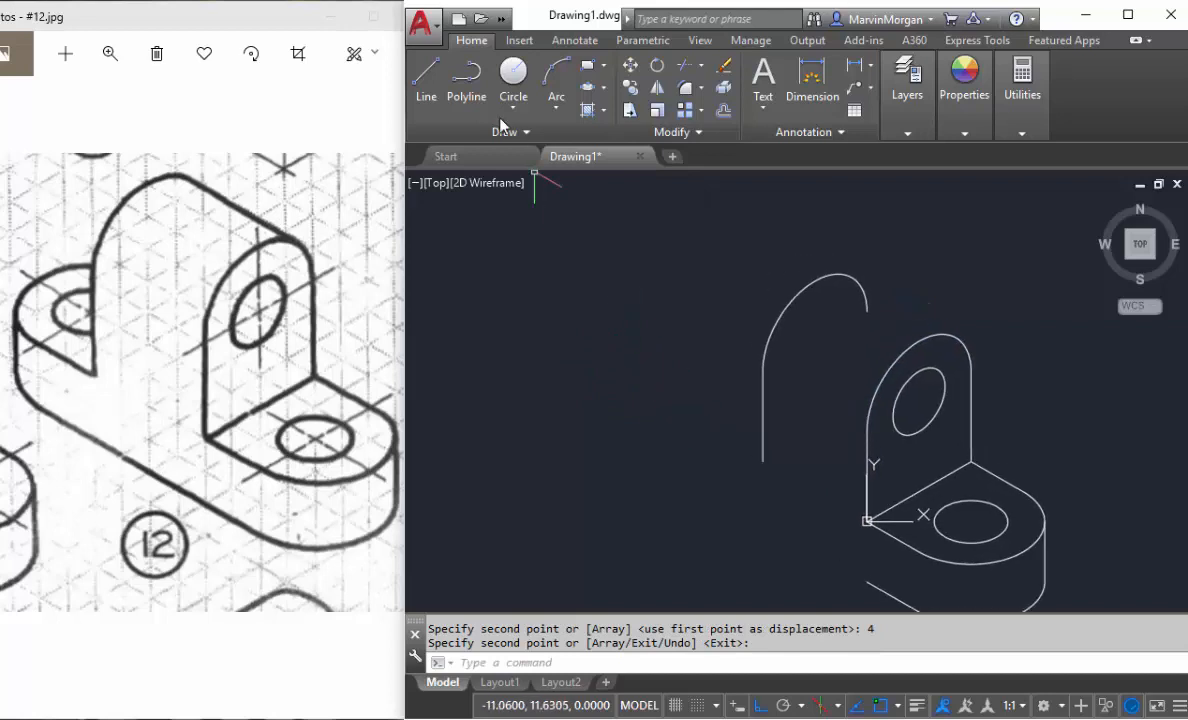
click(426, 80)
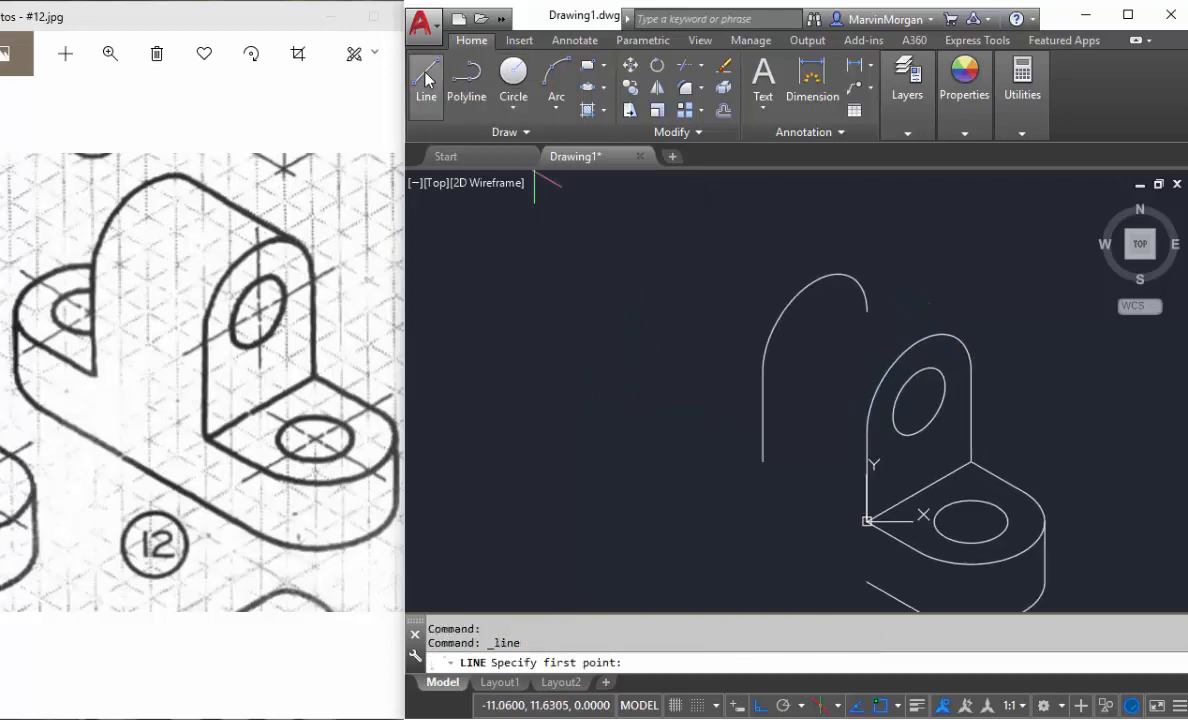
click(957, 337)
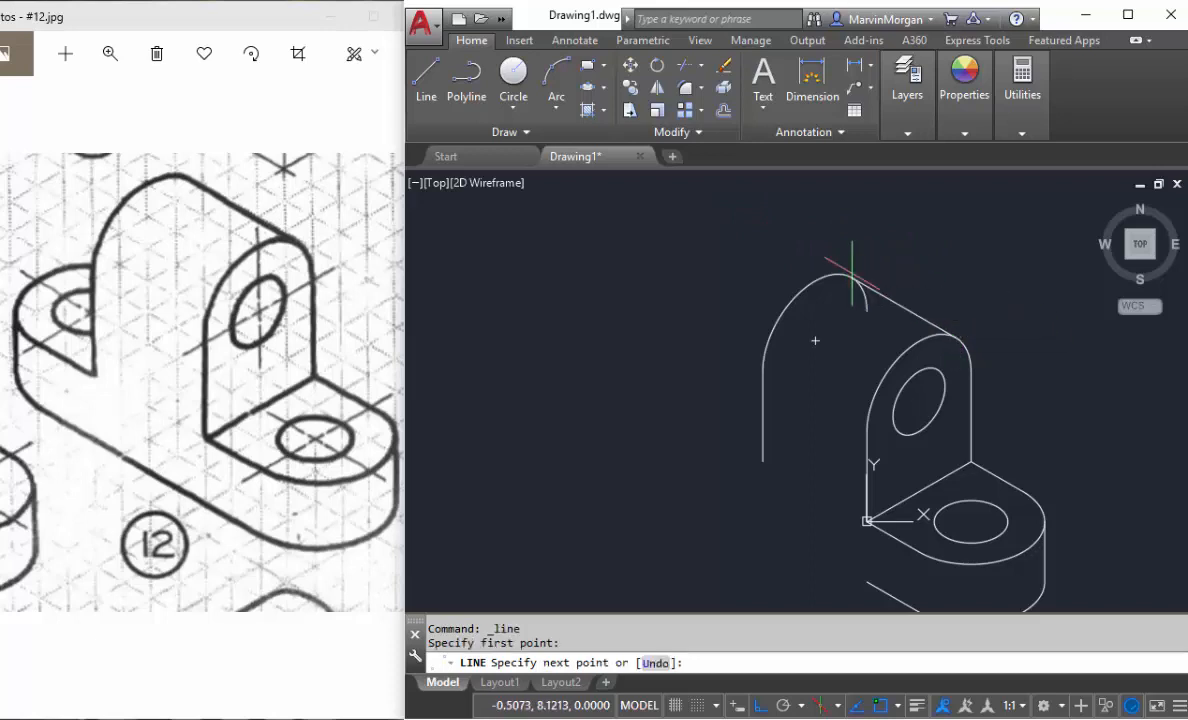
click(851, 274)
key(Return)
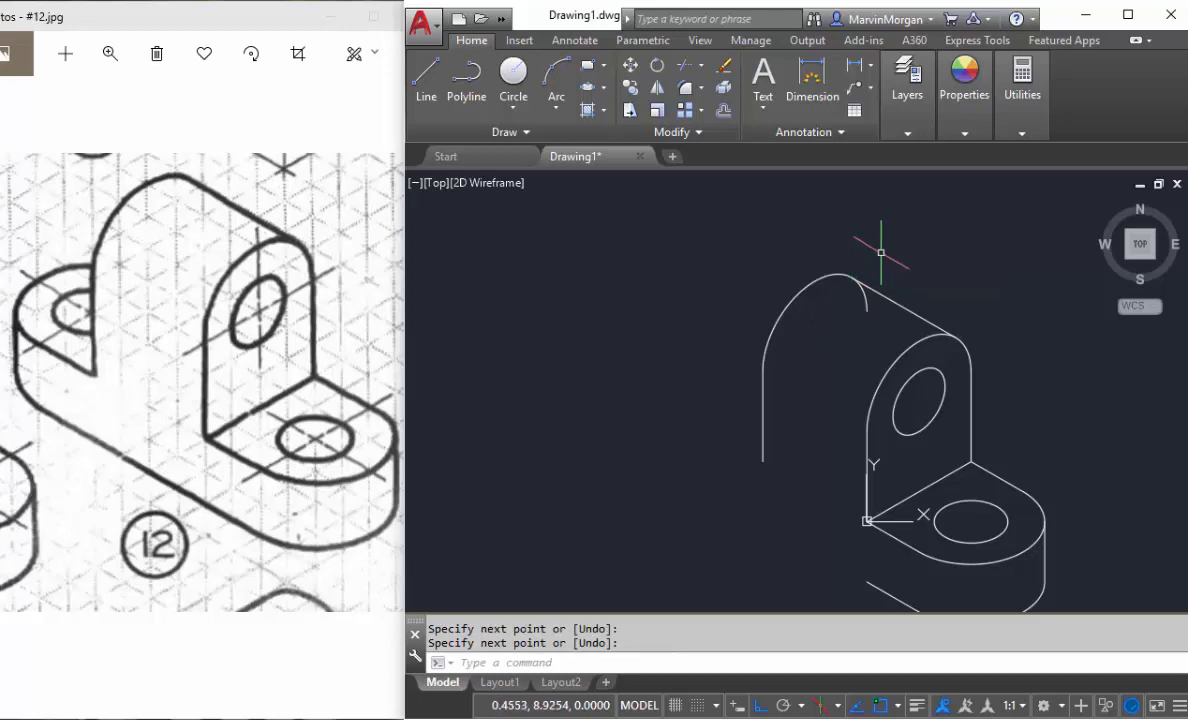
Trim the hidden end of the rear arch below the tangent line, using all objects as cutting edges
click(685, 68)
key(Return)
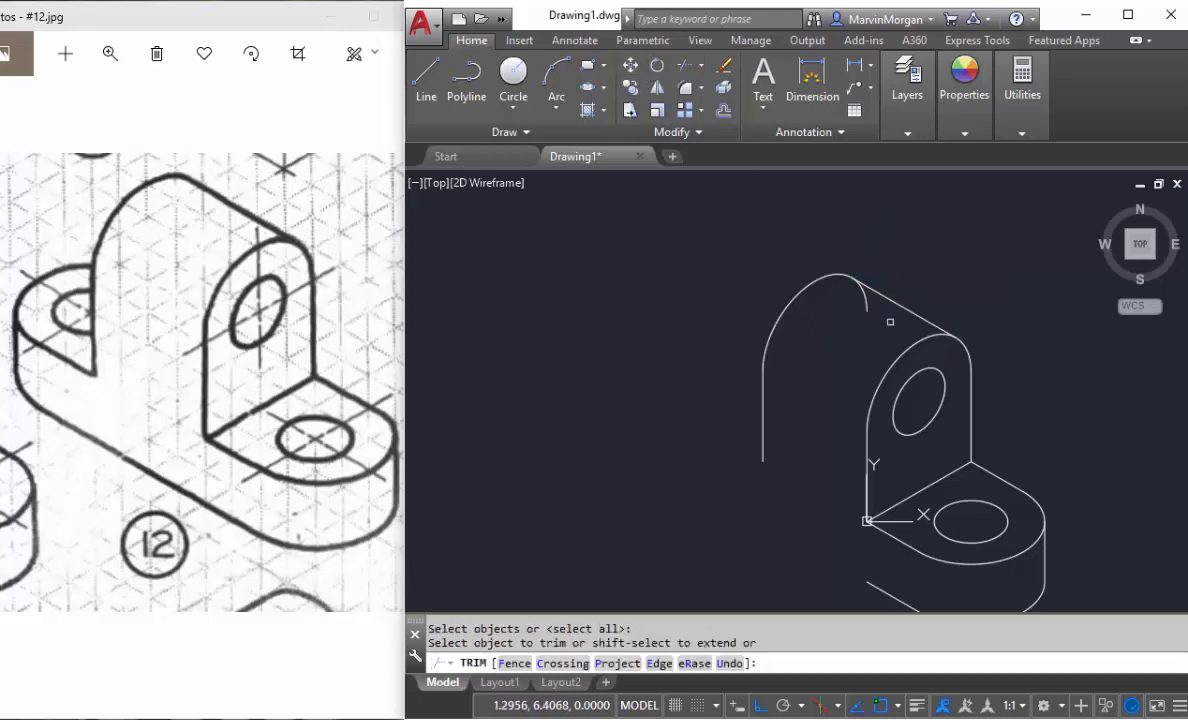
right_click(642, 312)
click(687, 326)
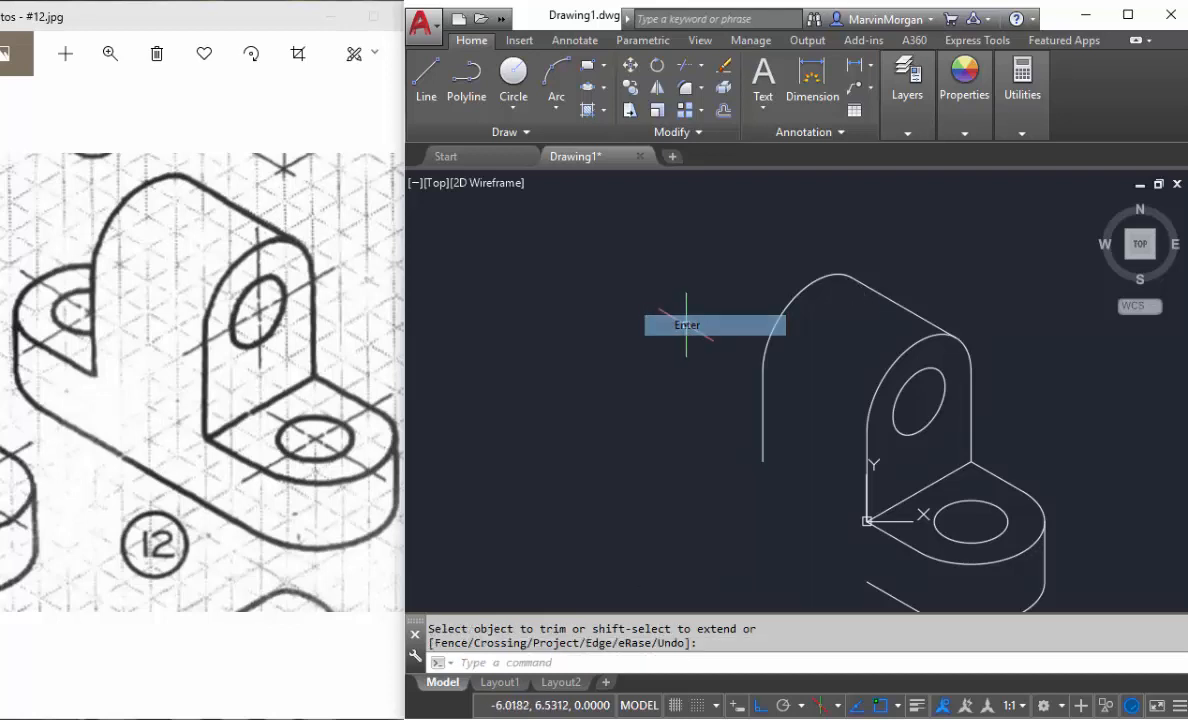
Draw a line 2 units long at 150° from the lower end of the upright's rear vertical edge
middle_drag(729, 395, 778, 370)
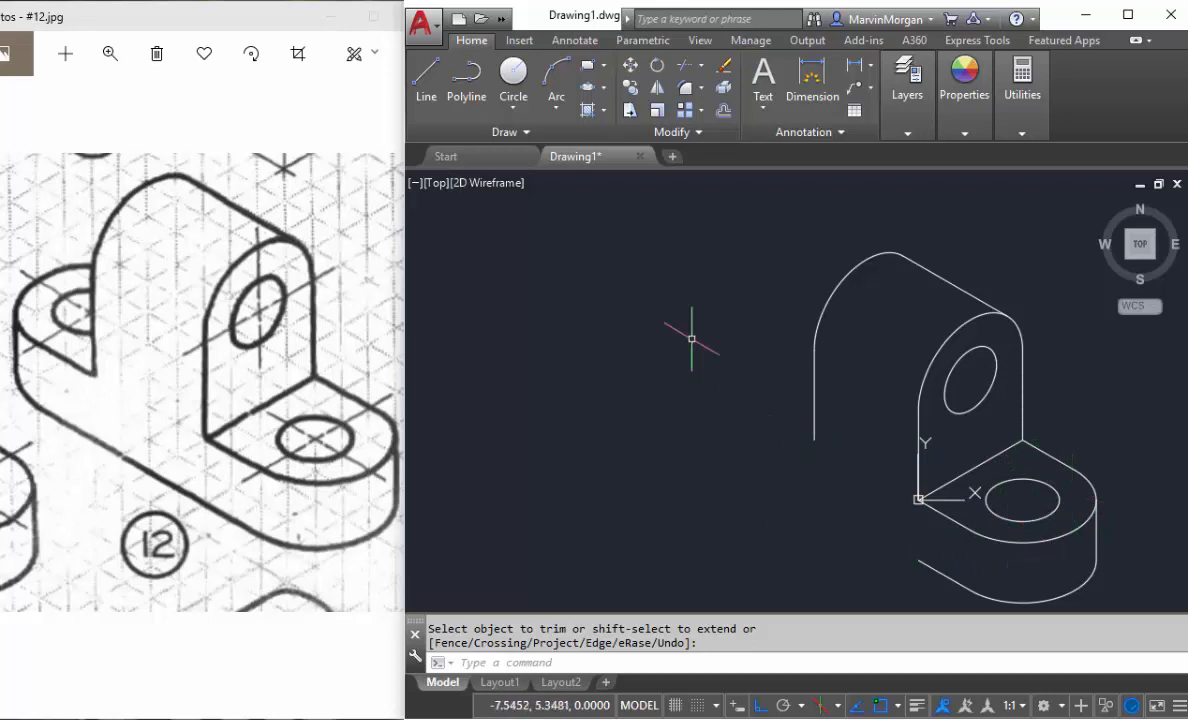
middle_drag(716, 352, 774, 347)
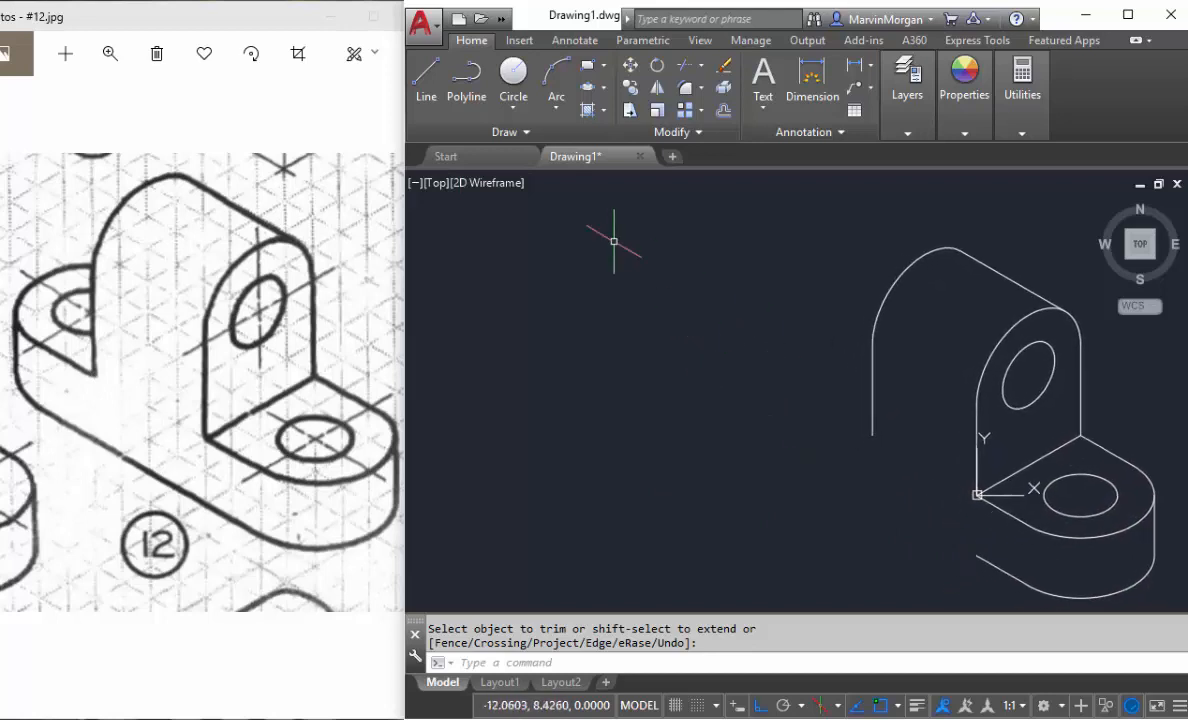
click(427, 84)
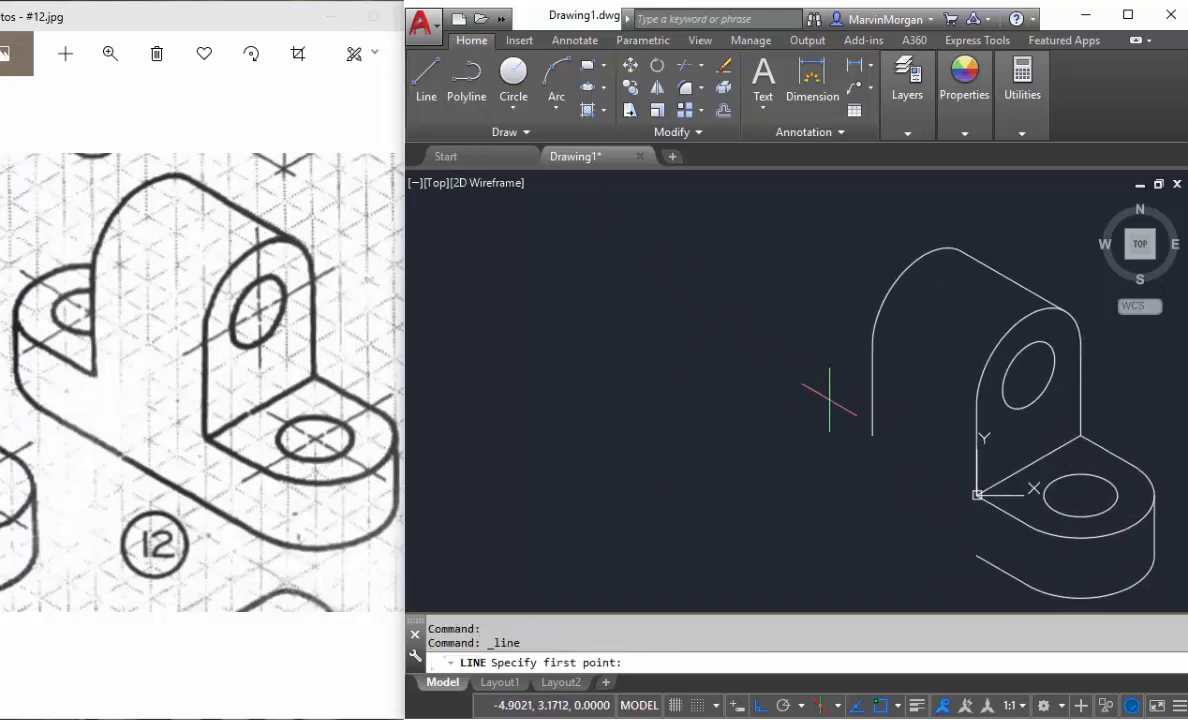
click(872, 436)
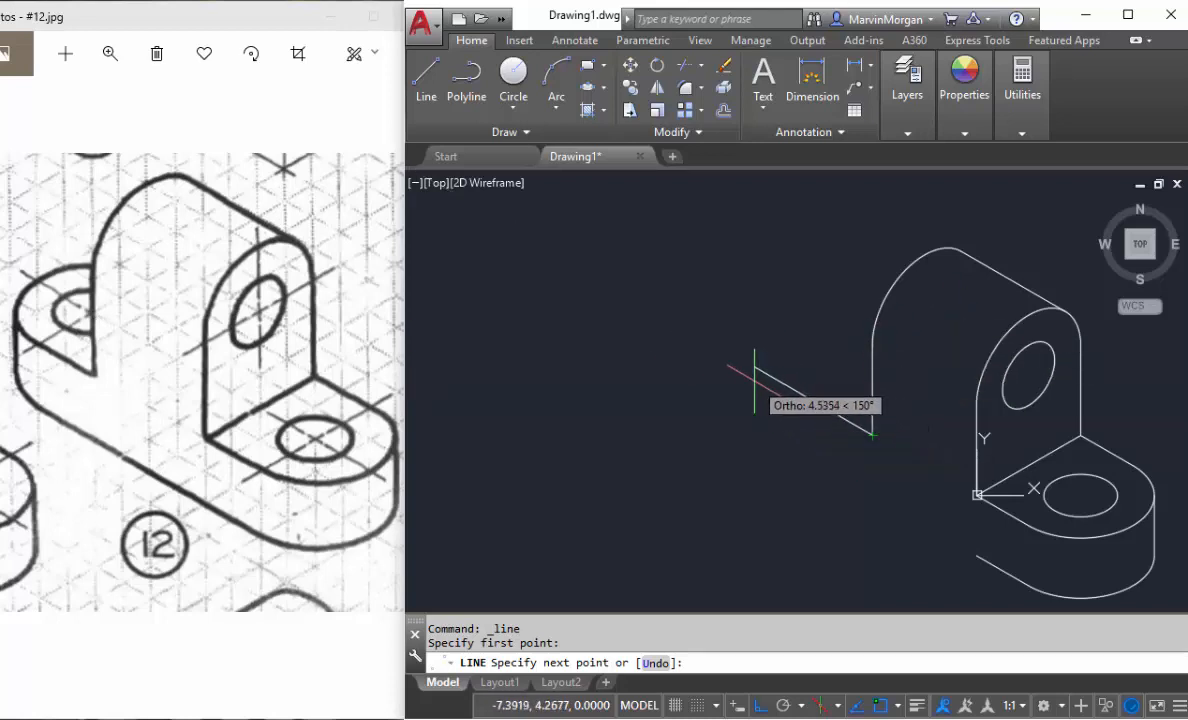
key(Return)
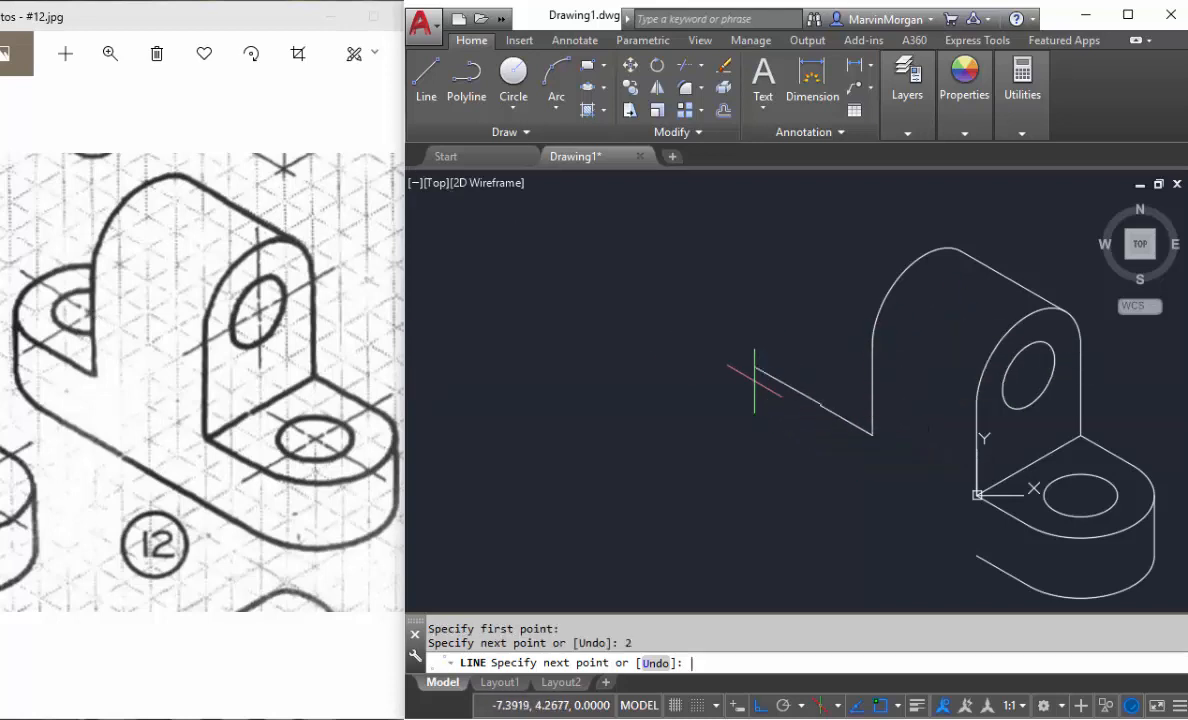
Continue the line from the 150° segment's outer end 2 units at 30°, using isoplane Top
middle_drag(839, 362, 806, 332)
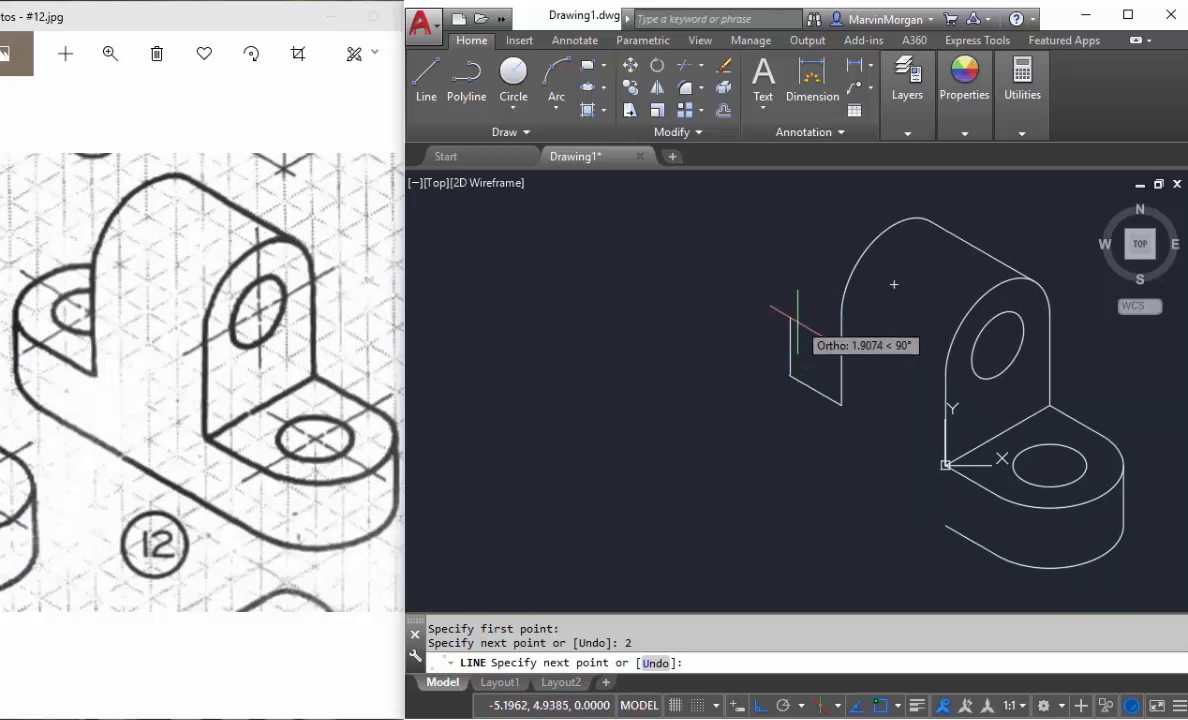
click(840, 706)
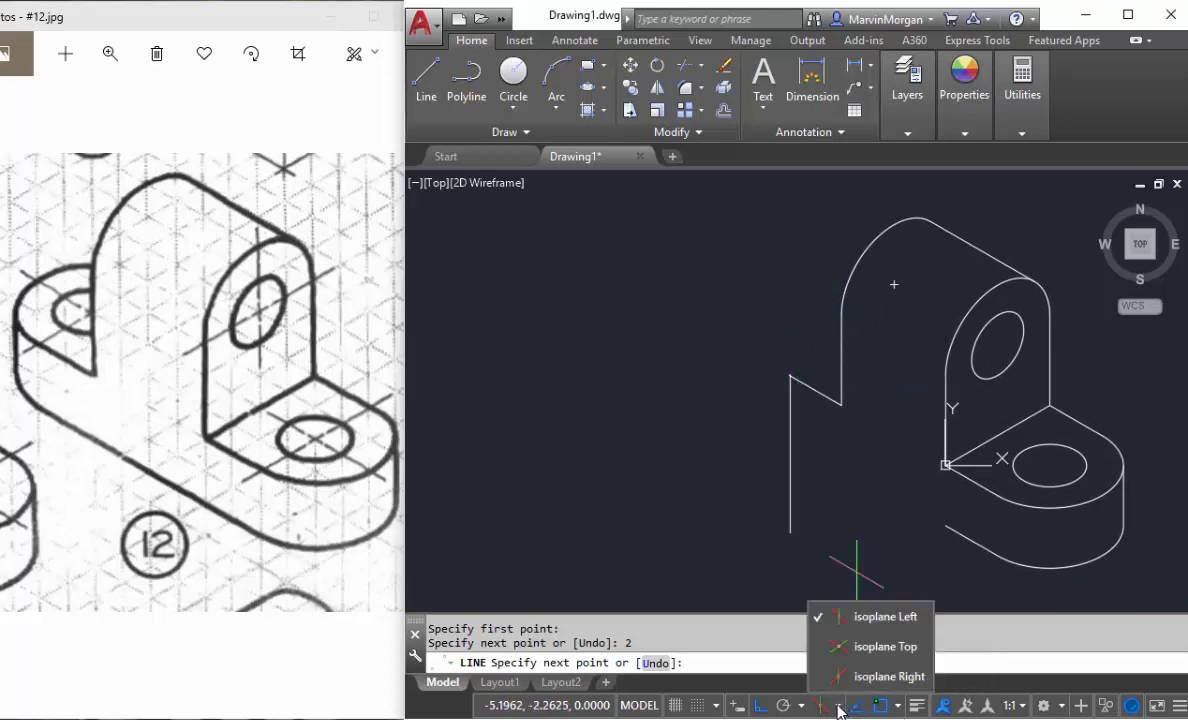
click(880, 645)
click(790, 376)
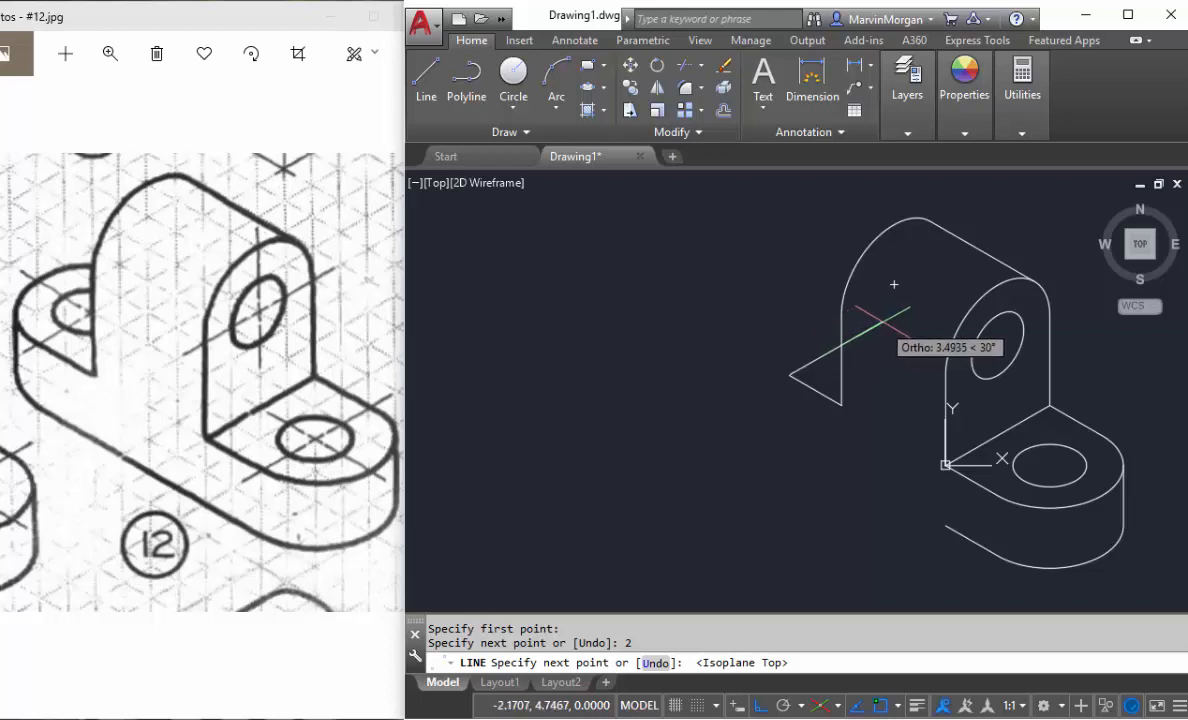
scroll(884, 322, up, 2)
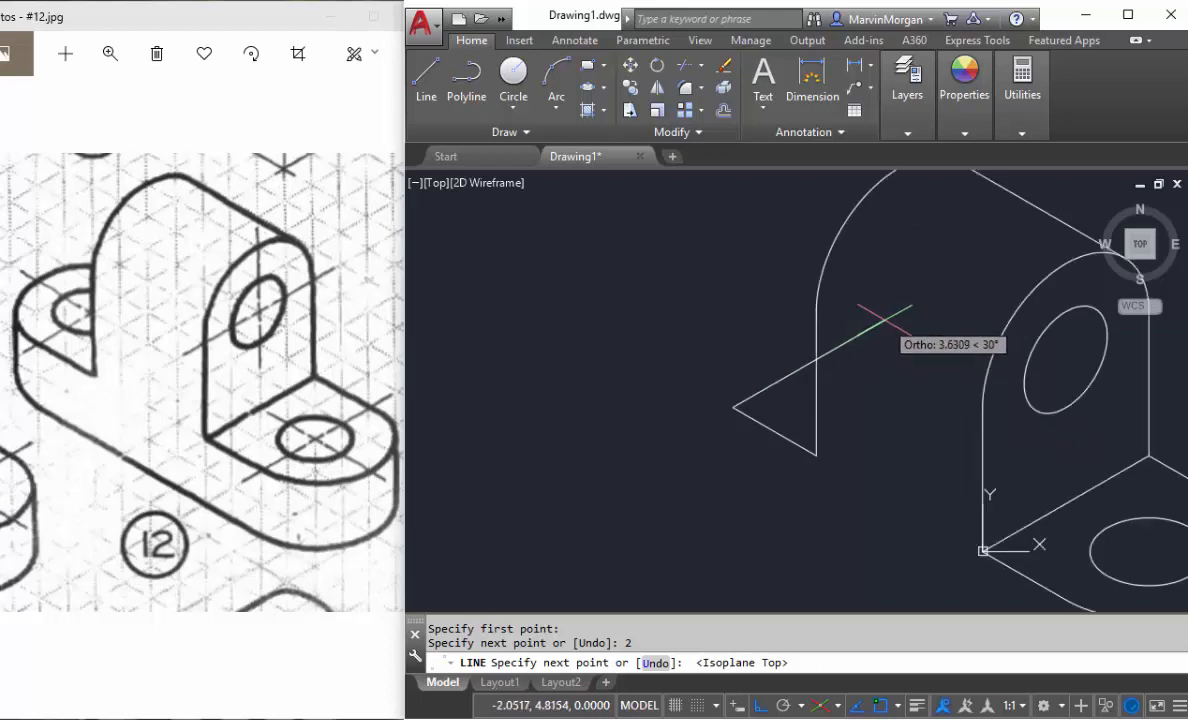
key(Return)
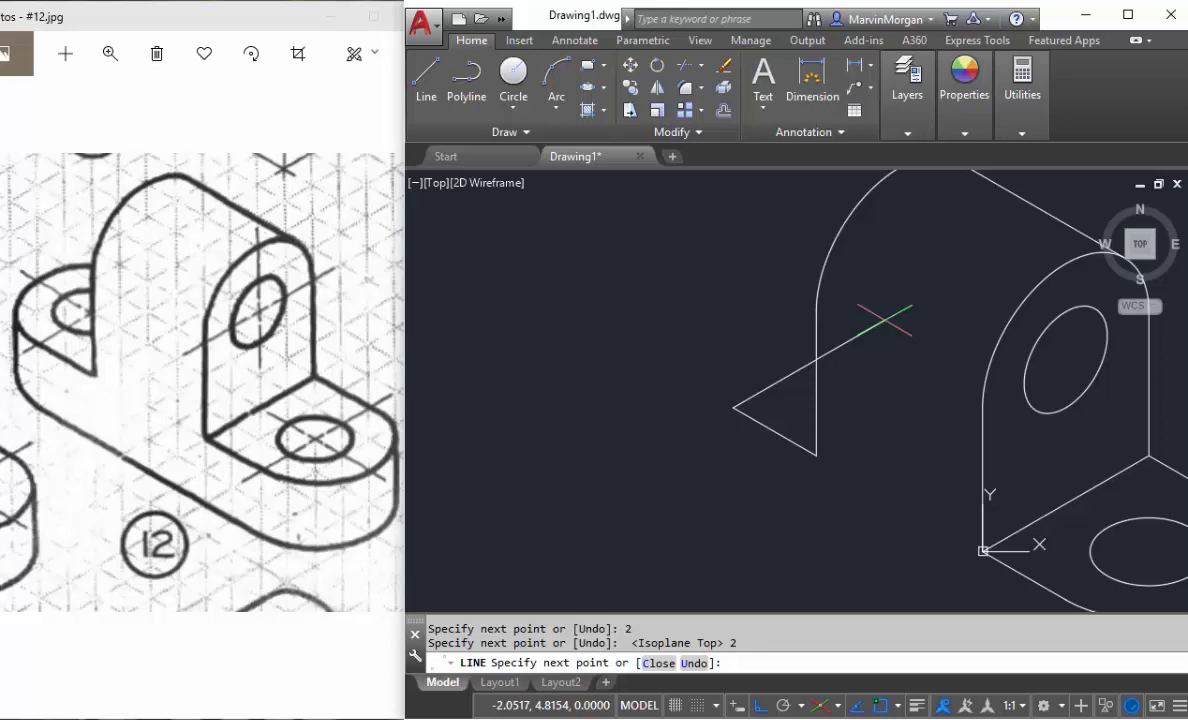
key(Return)
scroll(828, 364, up, 2)
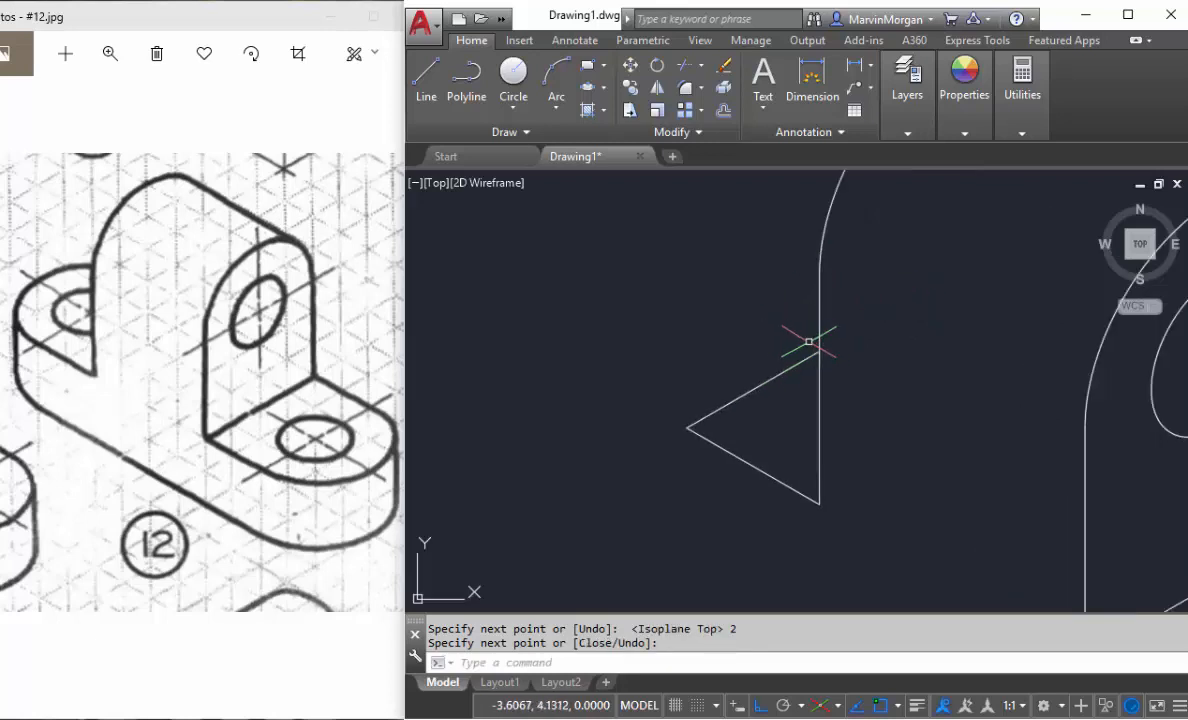
scroll(707, 361, down, 2)
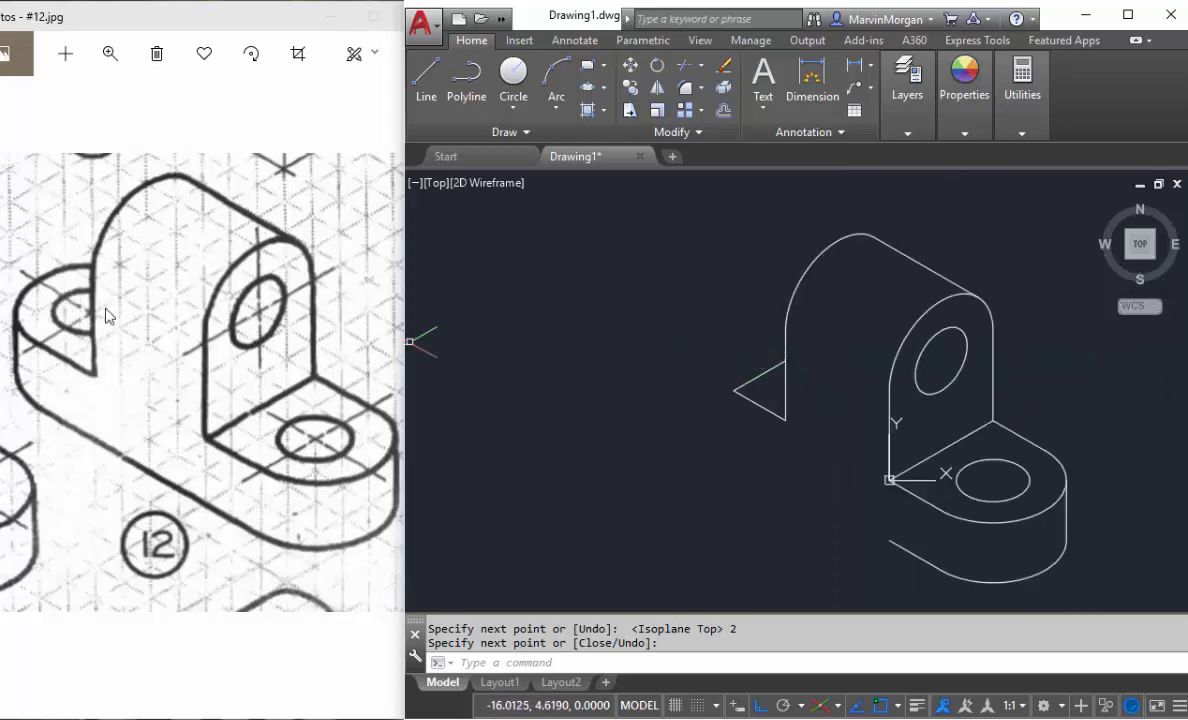
Draw an isocircle of diameter 2 centred on the far end of the 30° line, for the rear hole
mouse_move(549, 255)
middle_down()
mouse_move(610, 281)
mouse_move(599, 268)
middle_up()
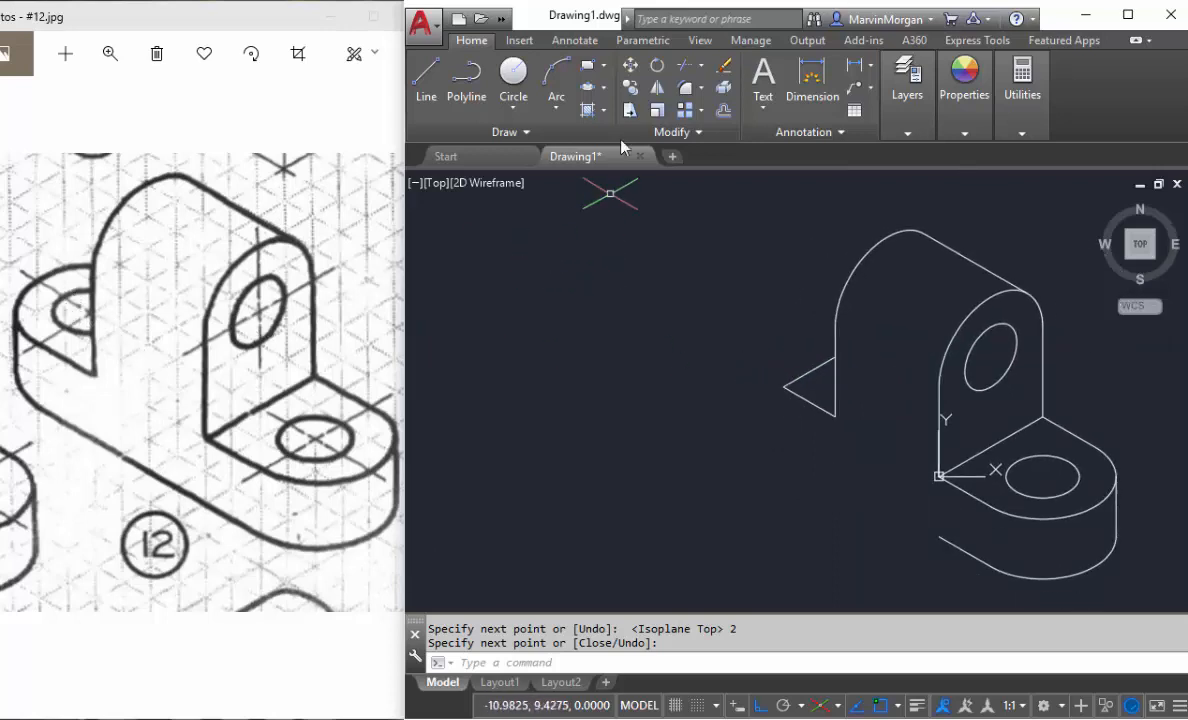
click(603, 90)
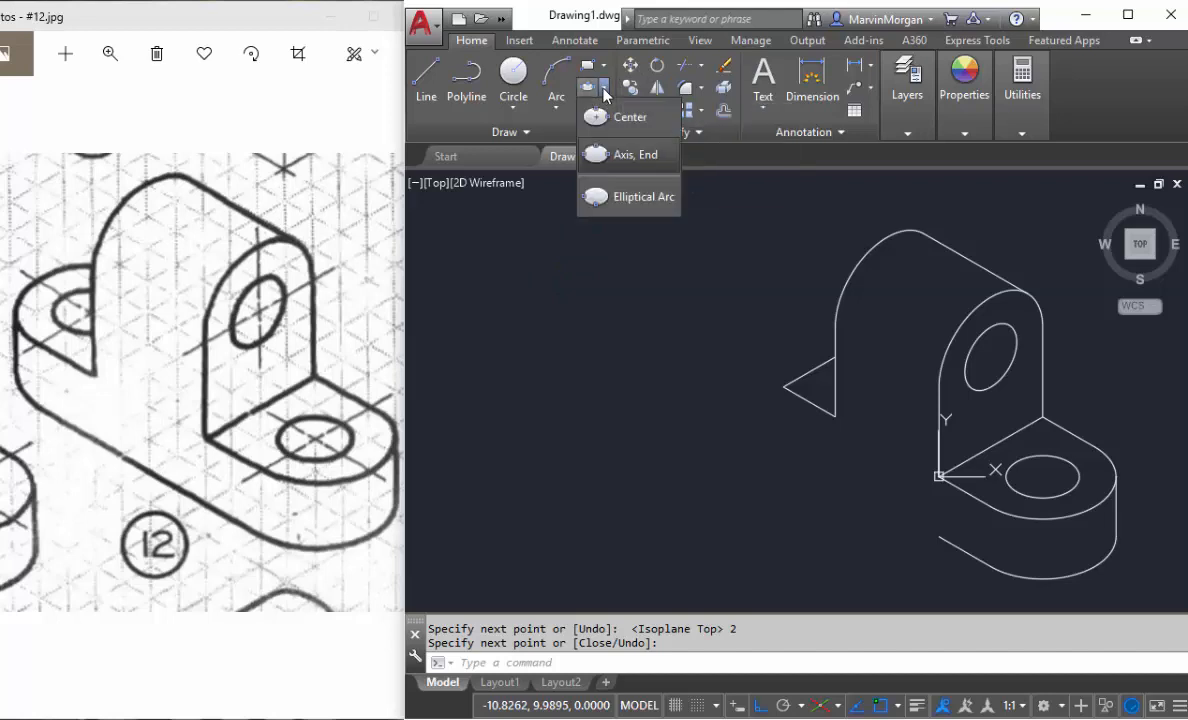
click(625, 155)
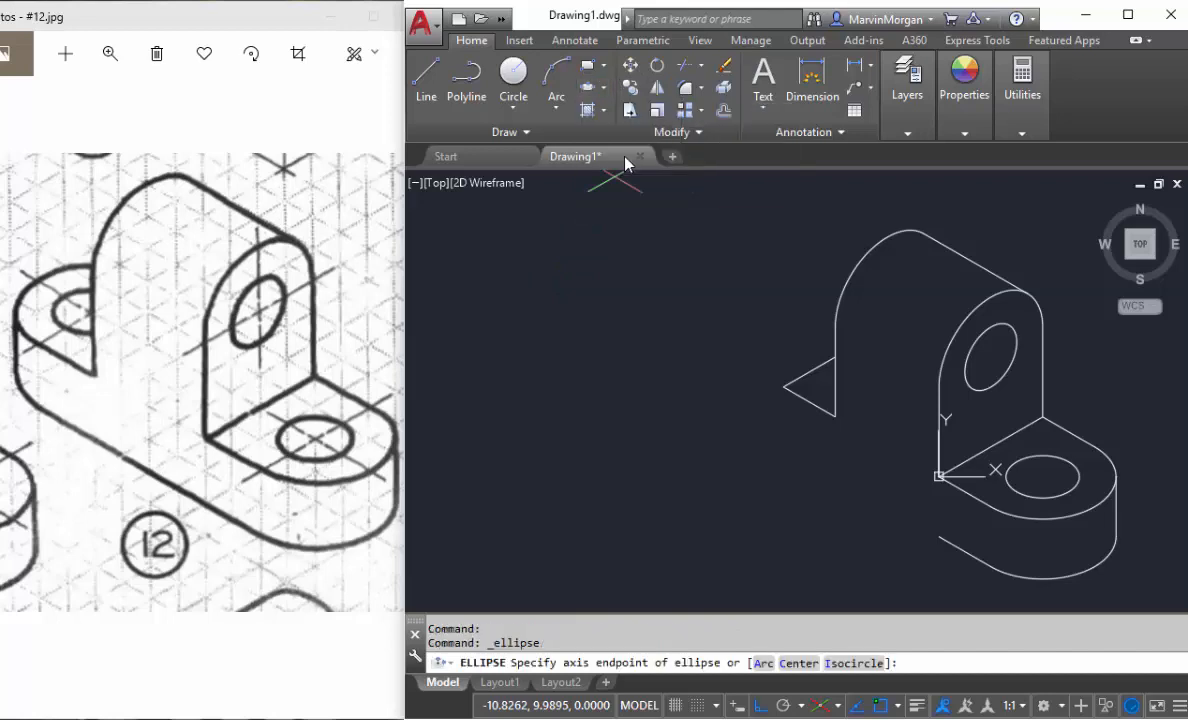
click(864, 663)
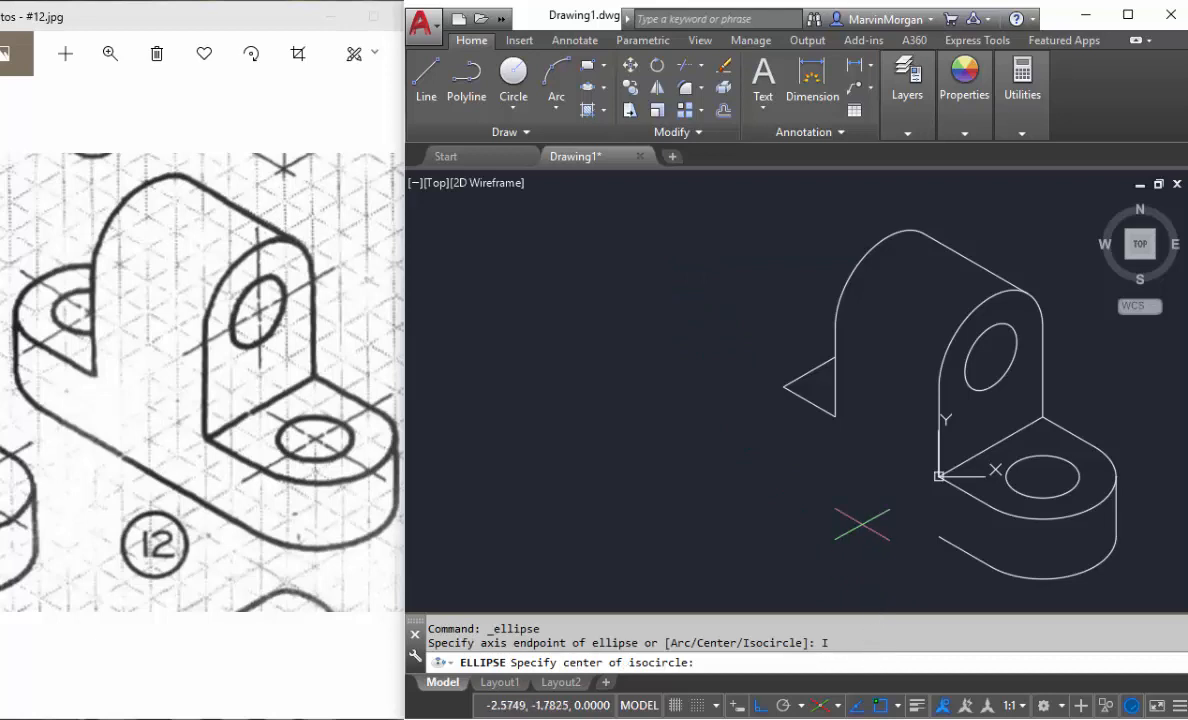
click(835, 357)
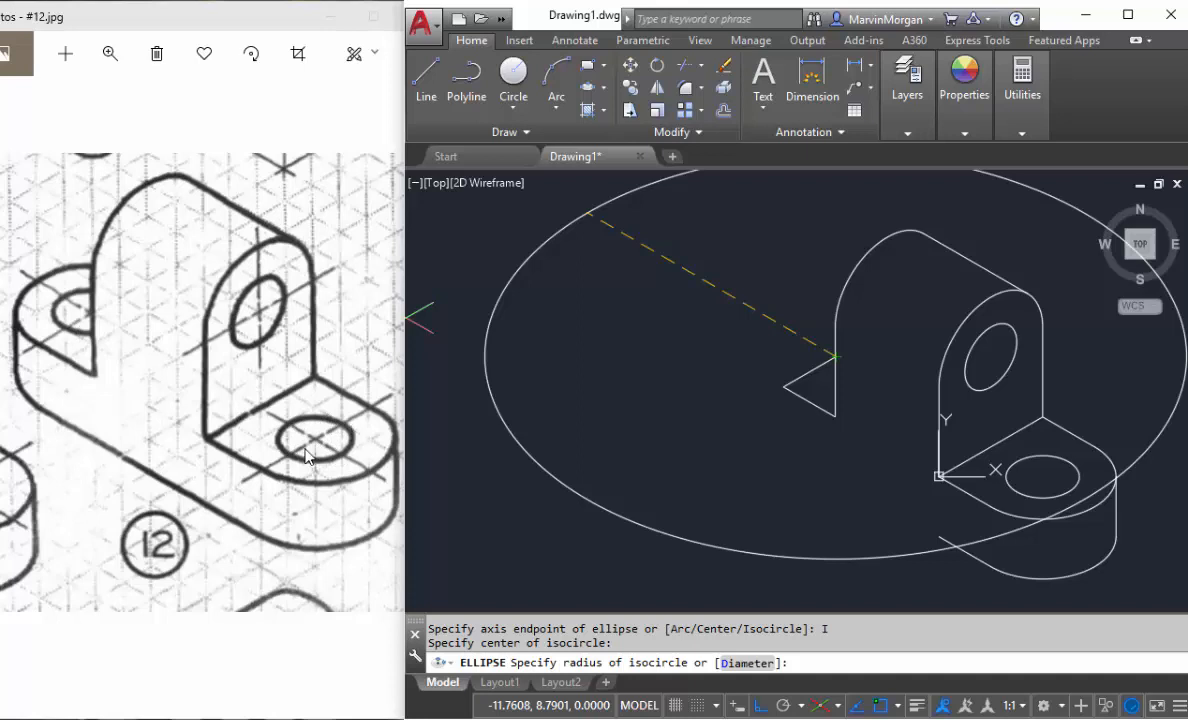
click(741, 664)
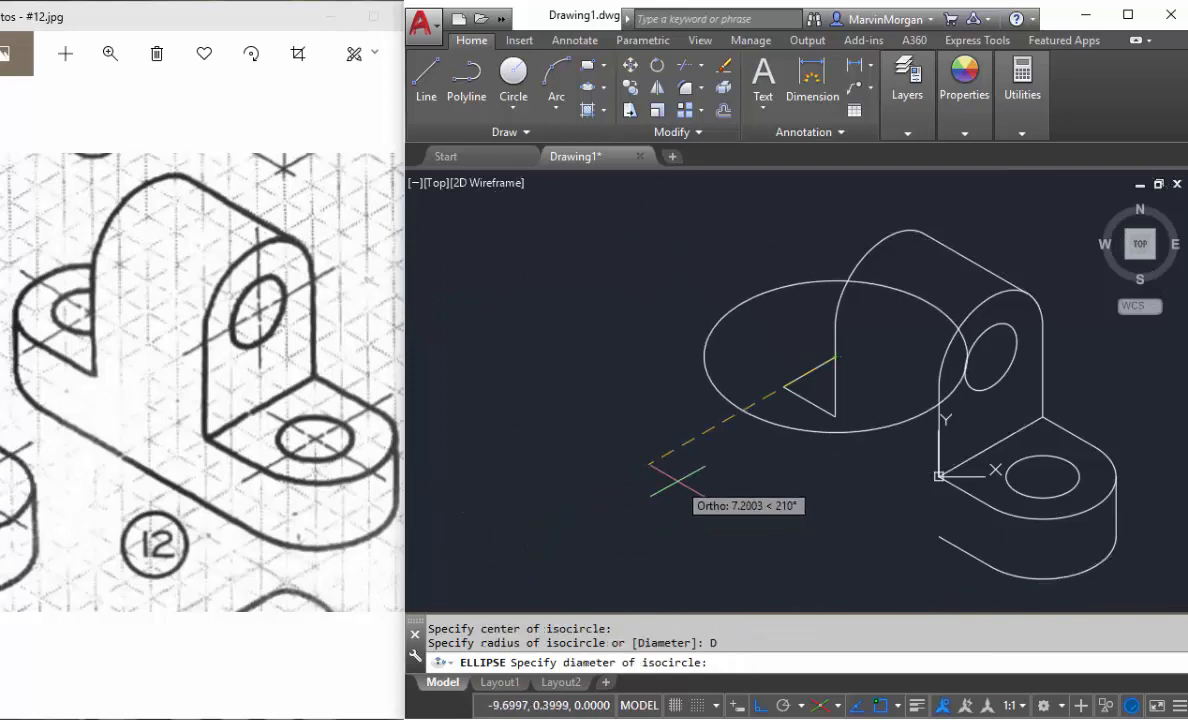
text(2)
key(Return)
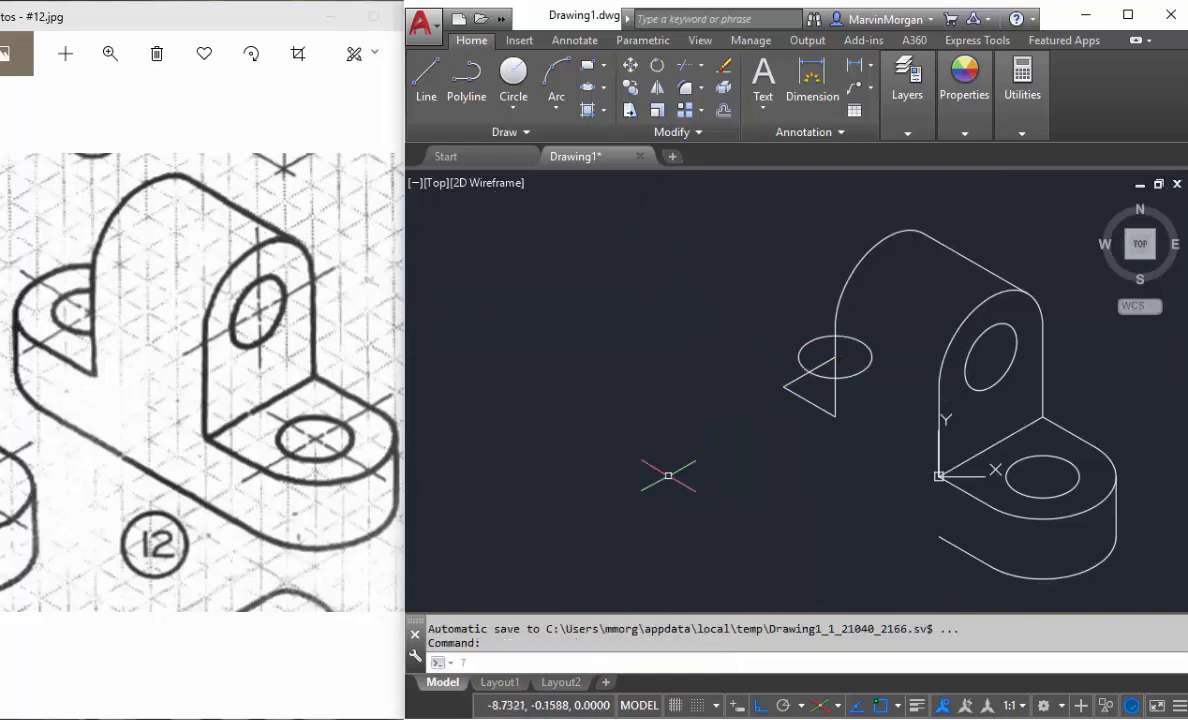
key(Return)
click(657, 313)
key(Escape)
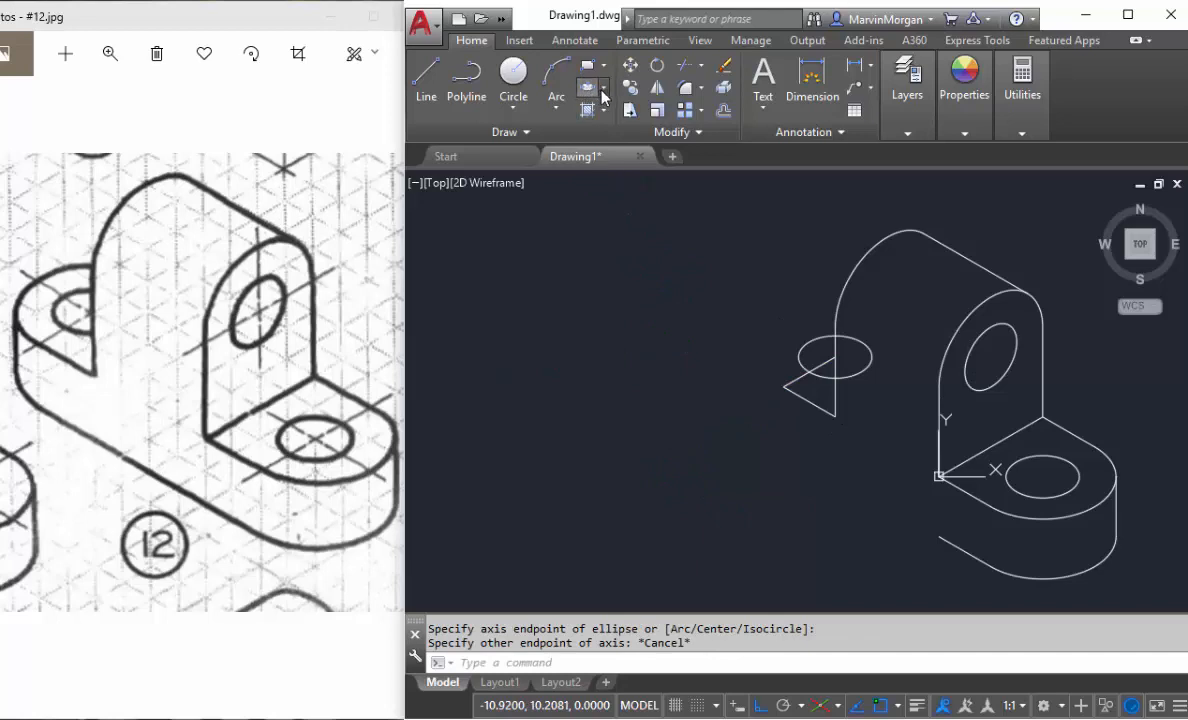
Draw a larger isocircle concentric with the rear hole, its radius reaching the corner where the 150° and 30° lines meet
click(603, 87)
click(640, 158)
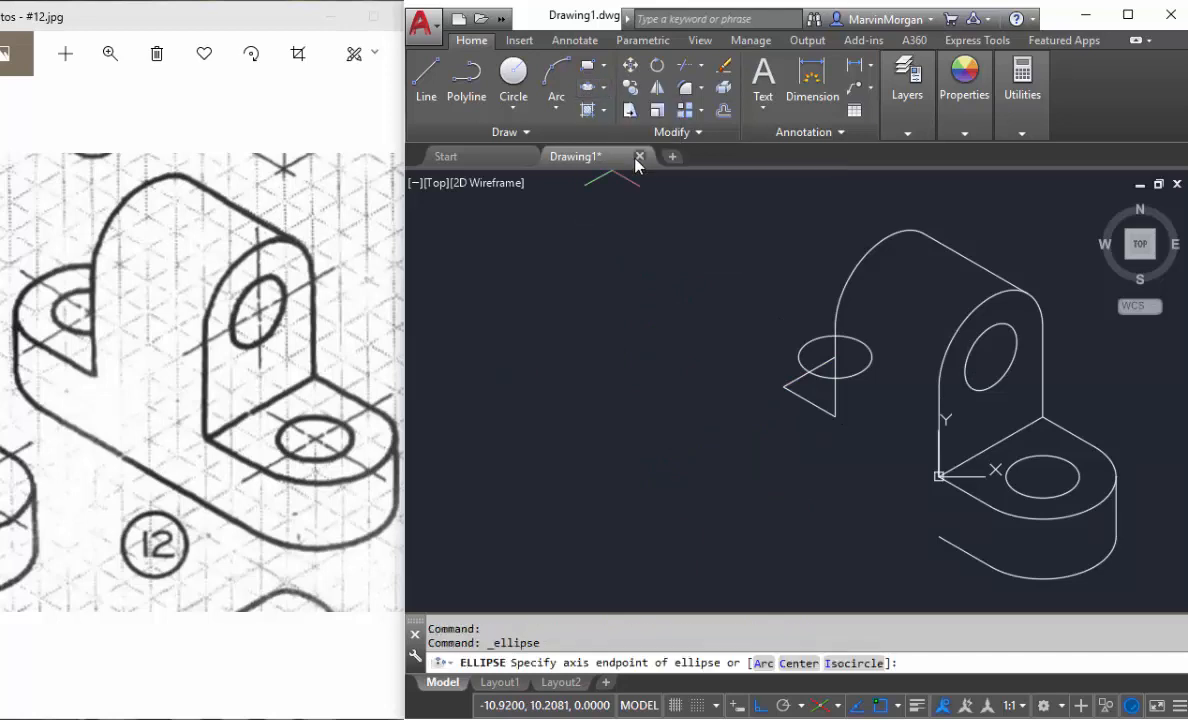
click(868, 663)
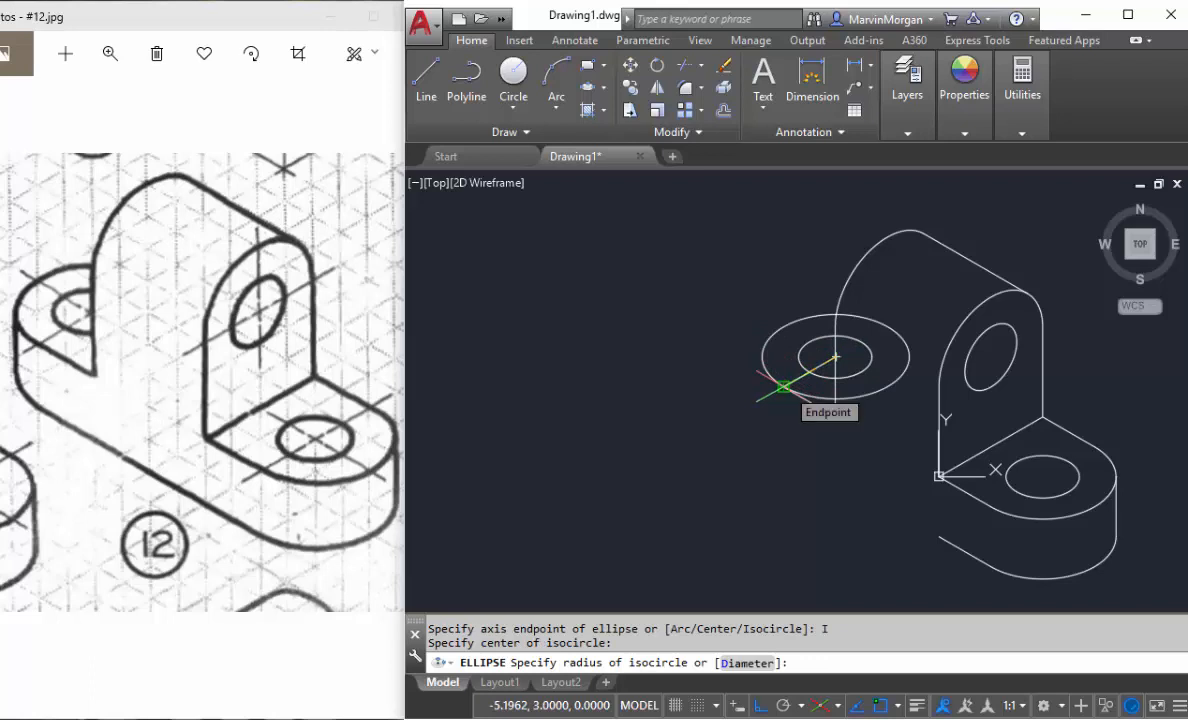
click(784, 386)
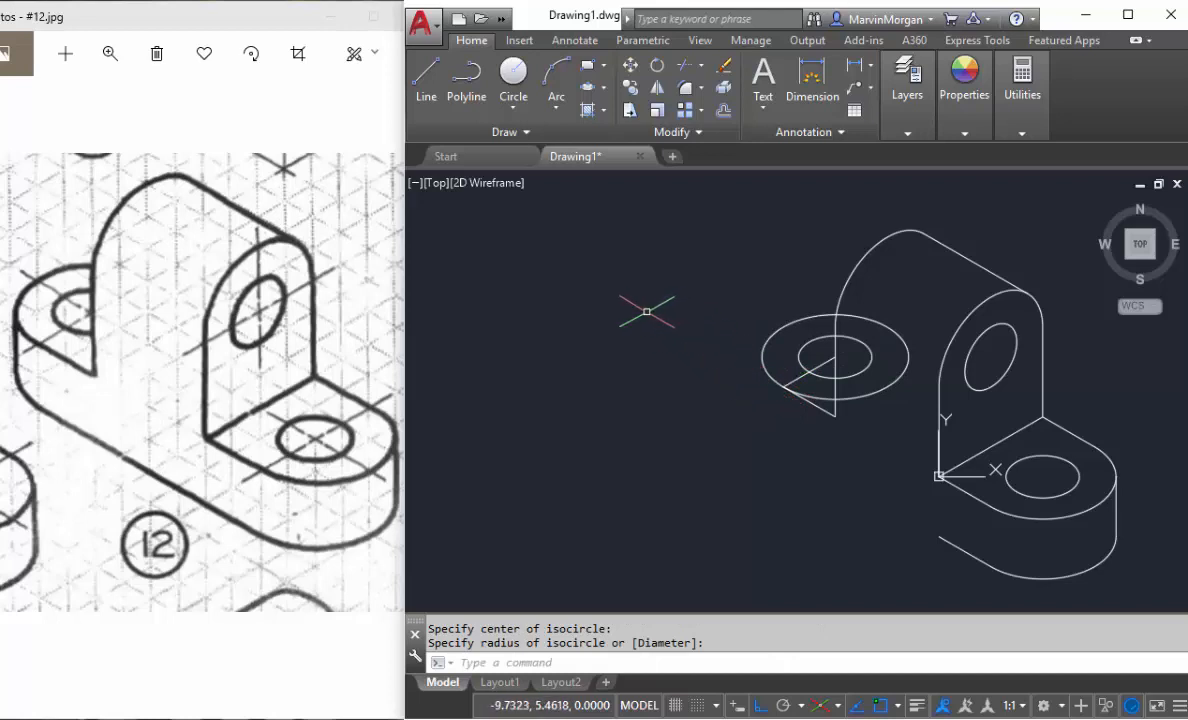
Trim both rear isocircles behind the upright's vertical edge and remove the large one's lower arc inside the 150° line
click(682, 72)
key(Return)
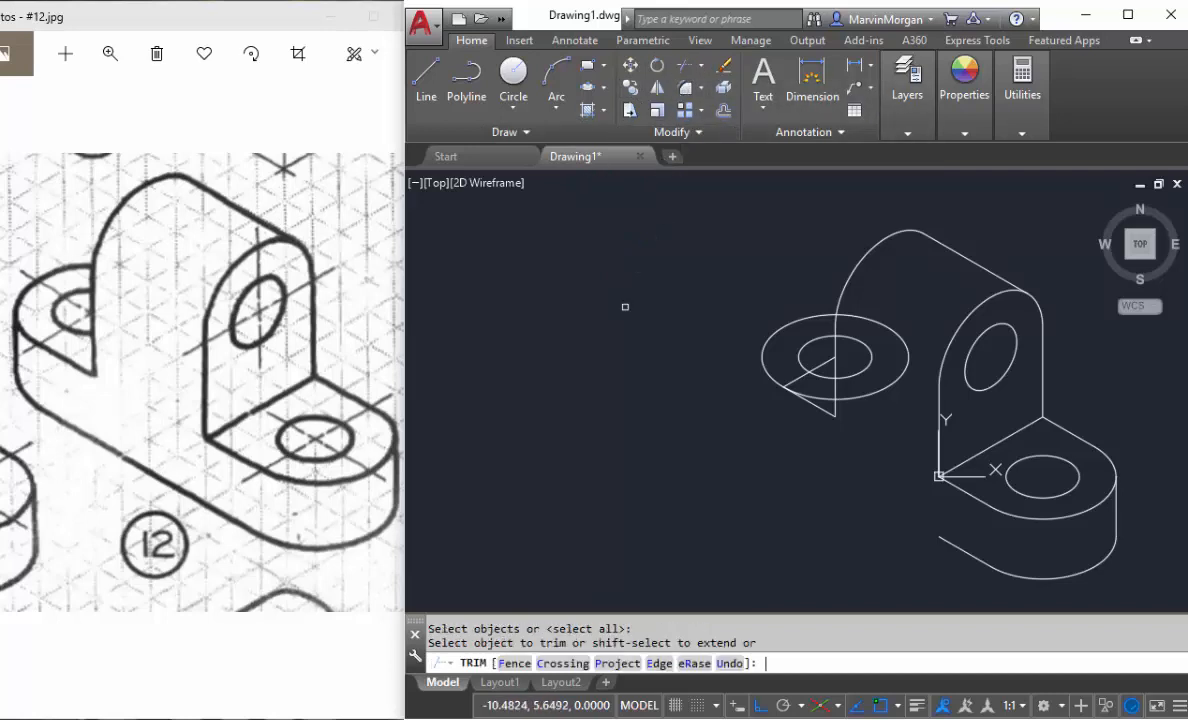
click(864, 325)
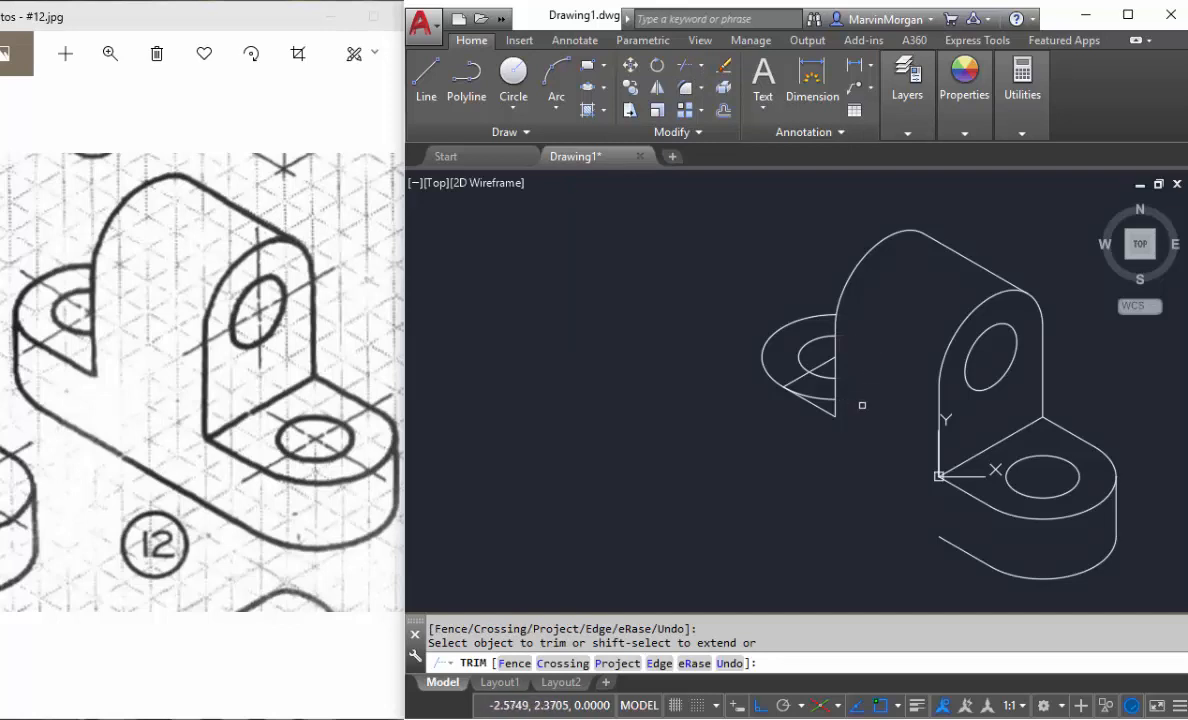
click(823, 424)
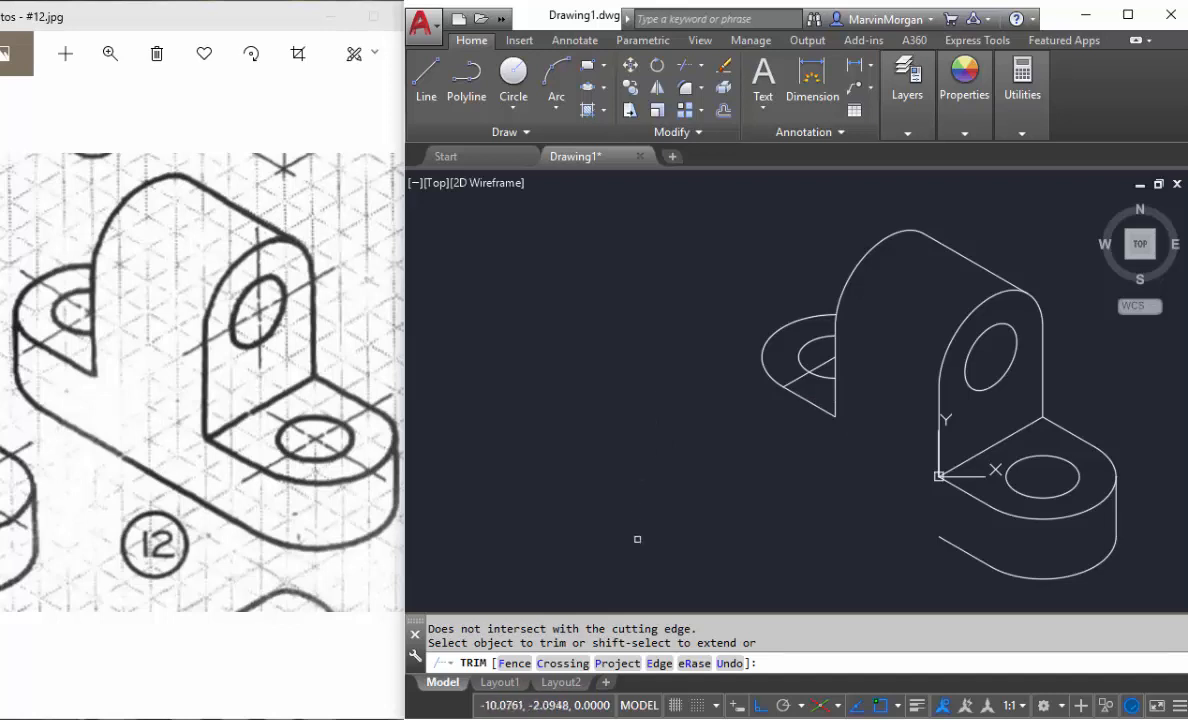
Erase the 30° construction line inside the rear lug with Trim's eRase option
click(696, 663)
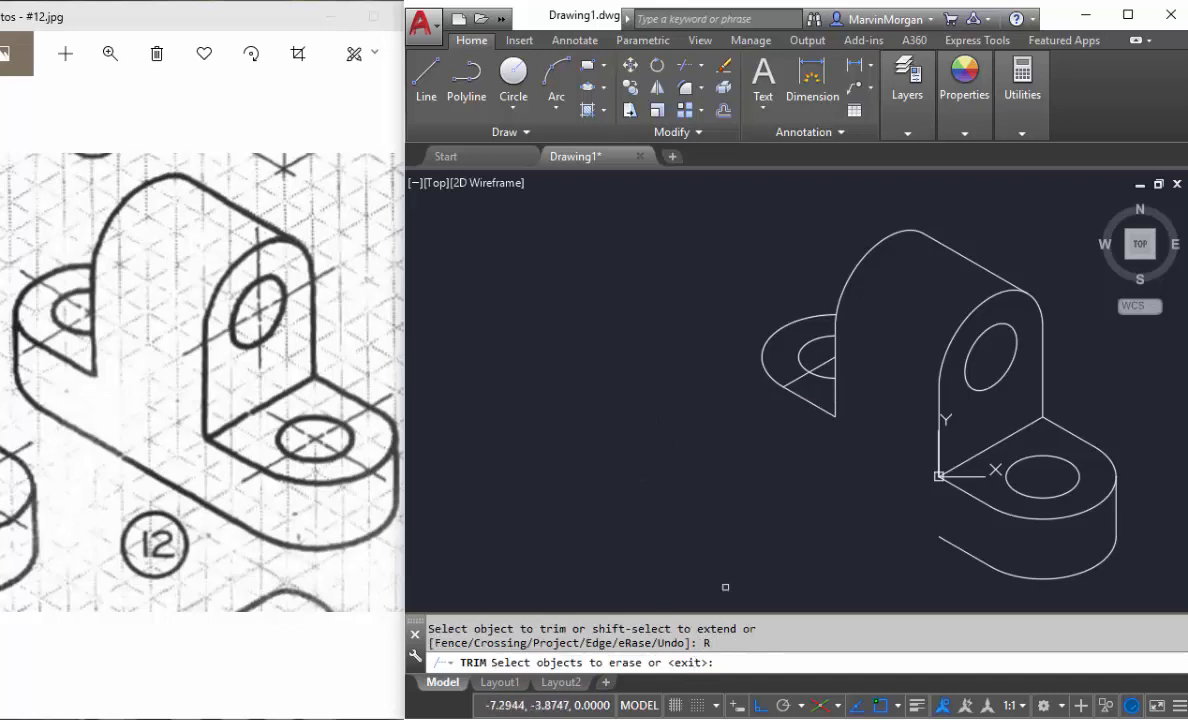
click(805, 378)
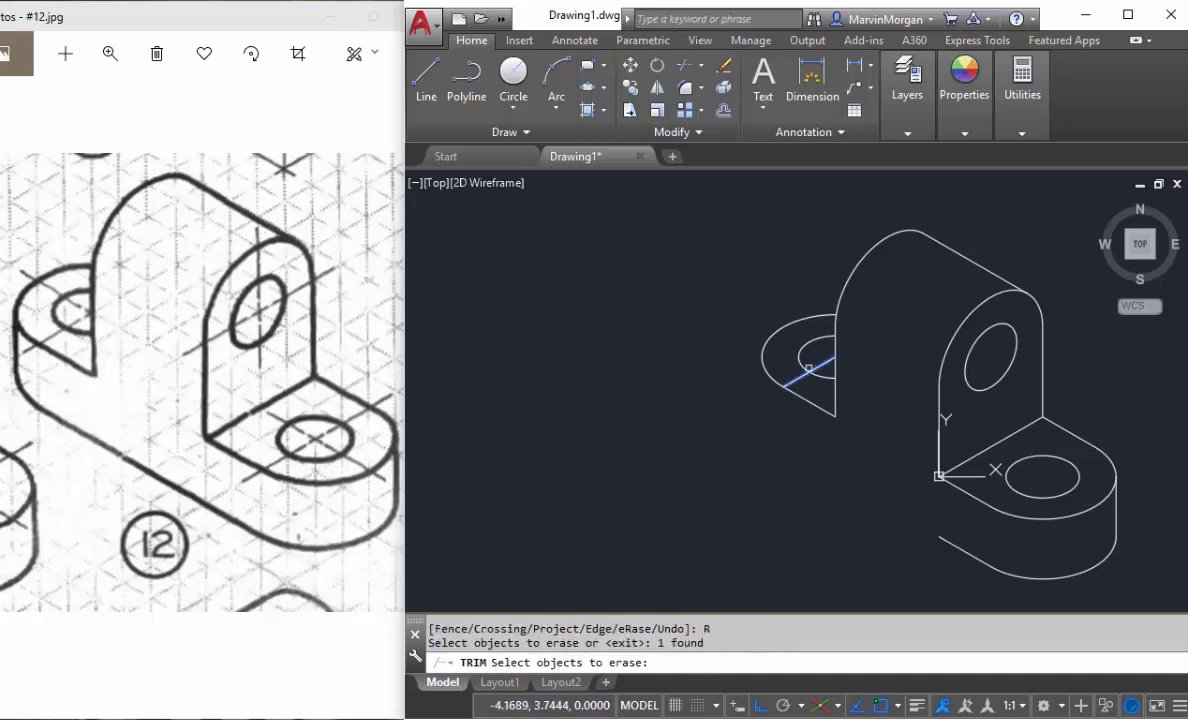
key(Return)
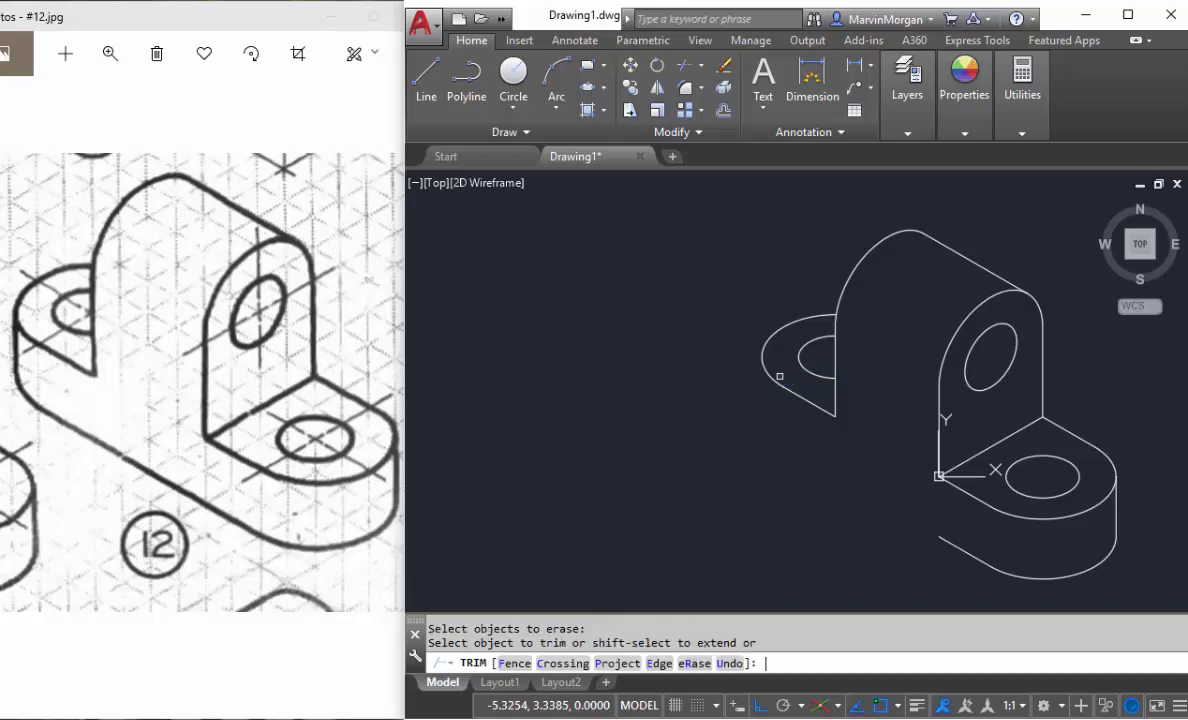
Copy the rear lug's outer arc and 150° edge 2 units straight down to form the lug's underside
click(821, 377)
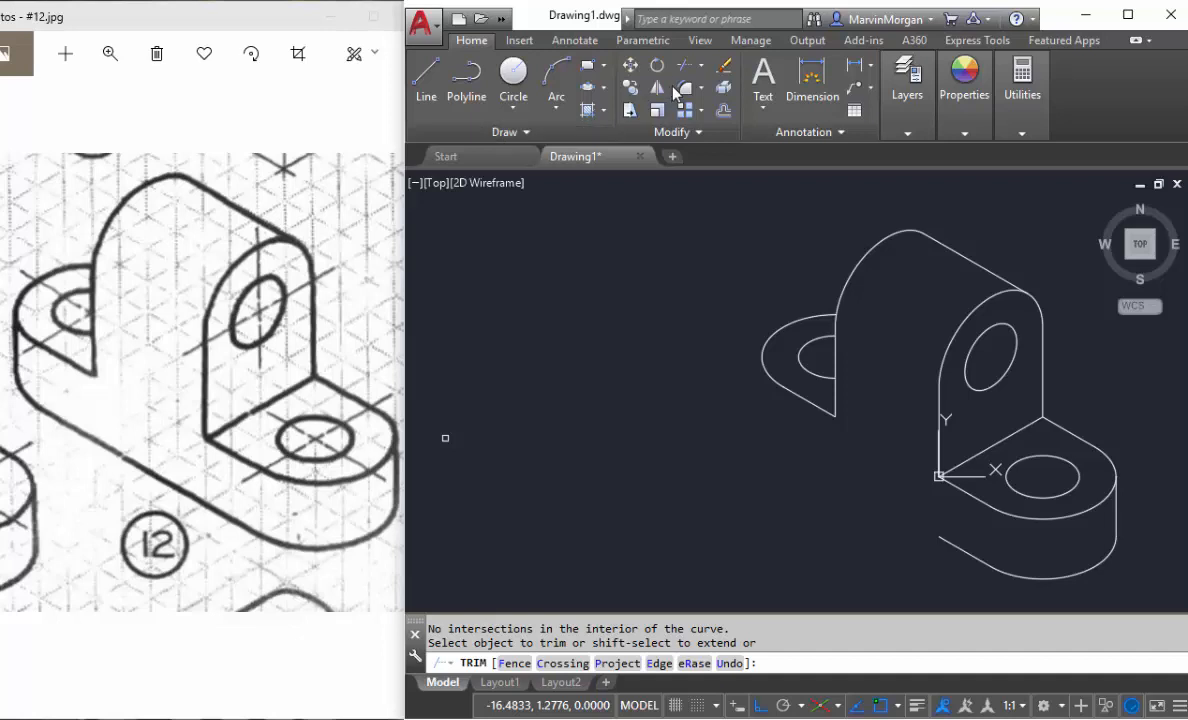
click(631, 87)
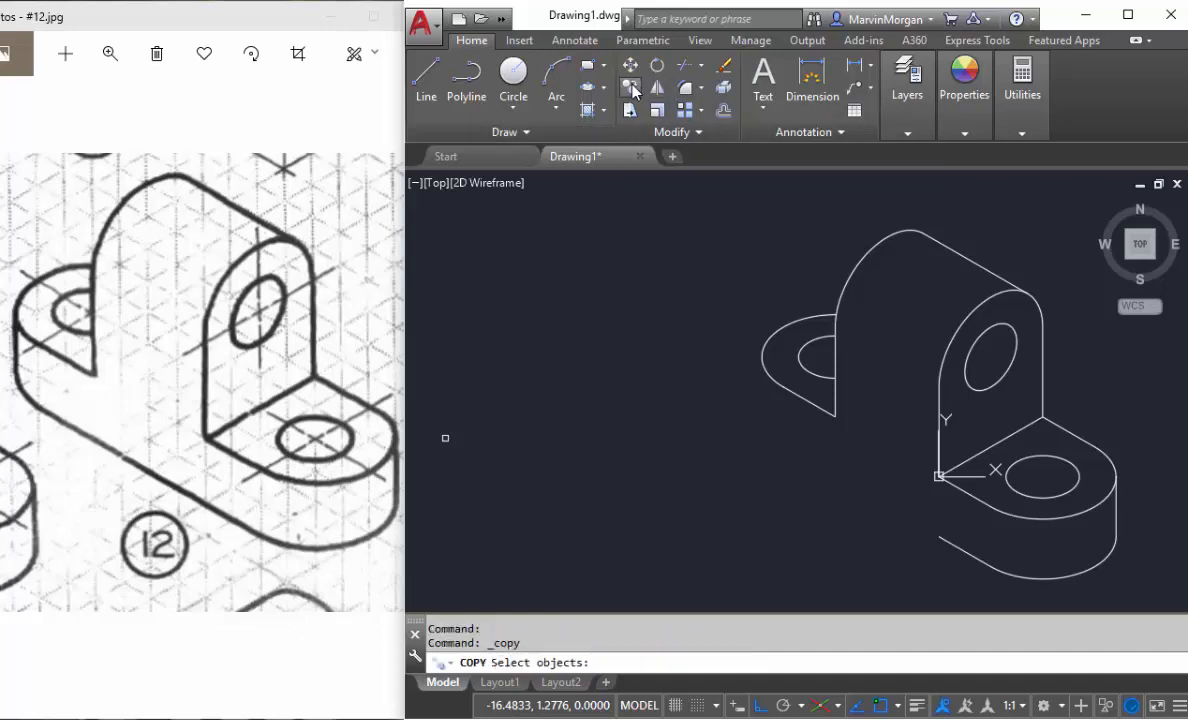
click(767, 336)
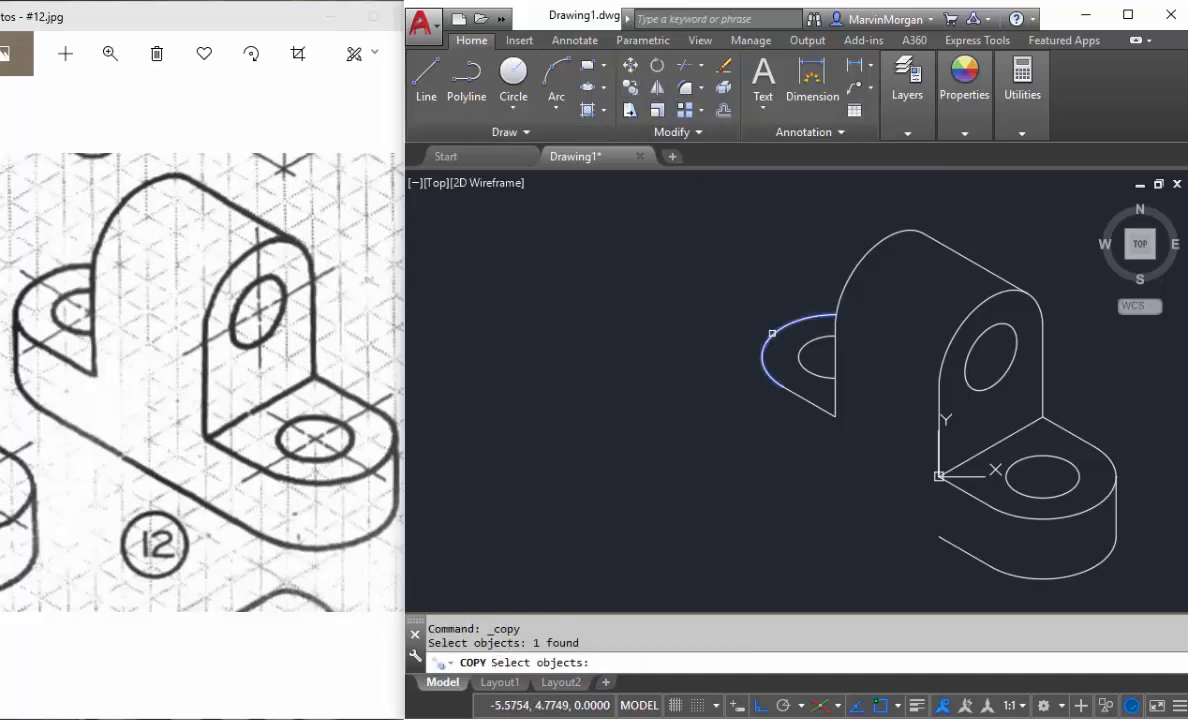
click(815, 406)
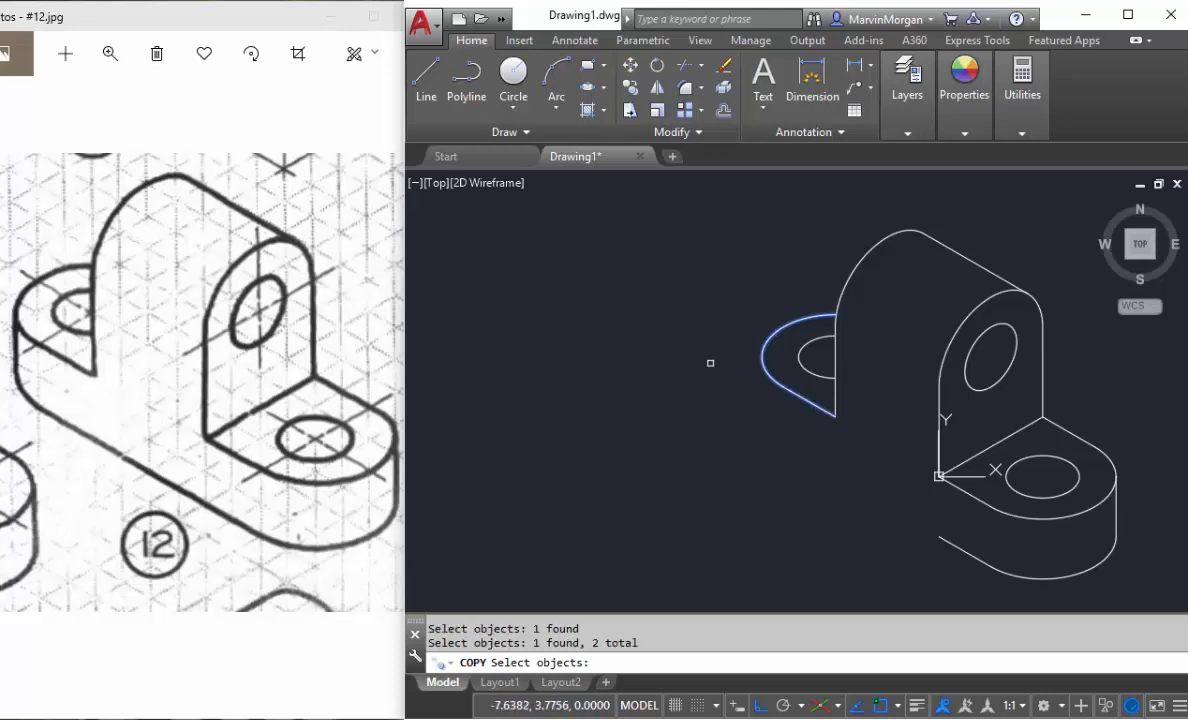
key(Return)
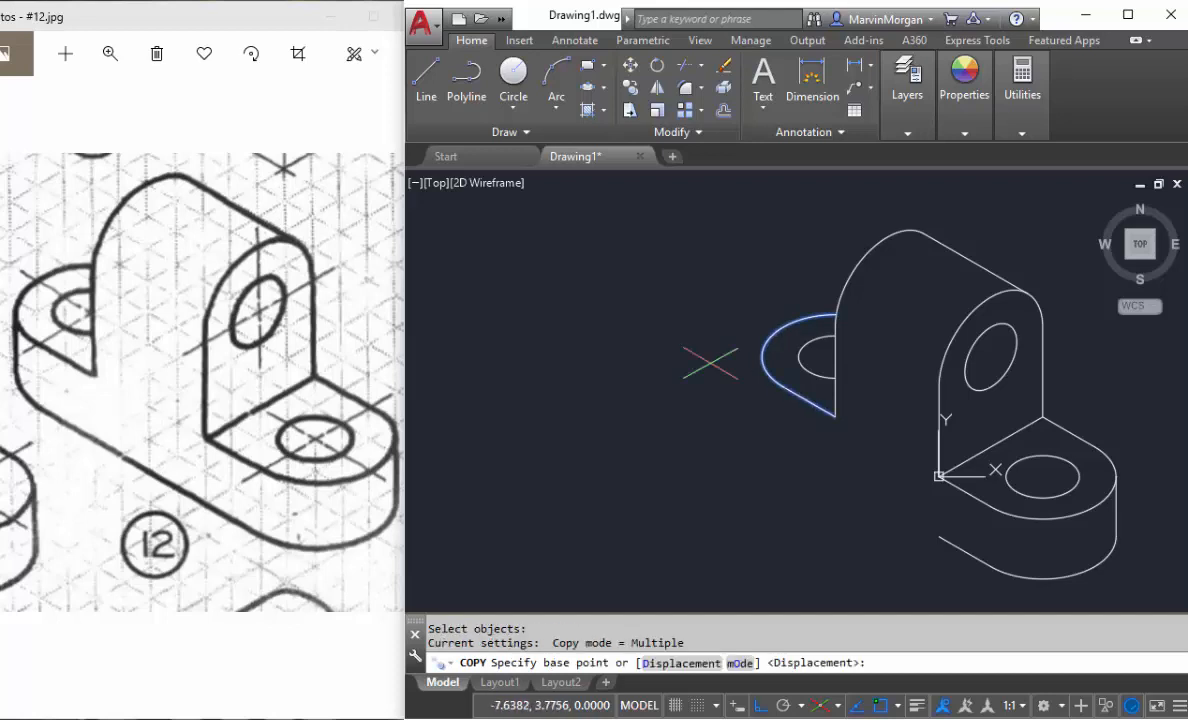
click(836, 415)
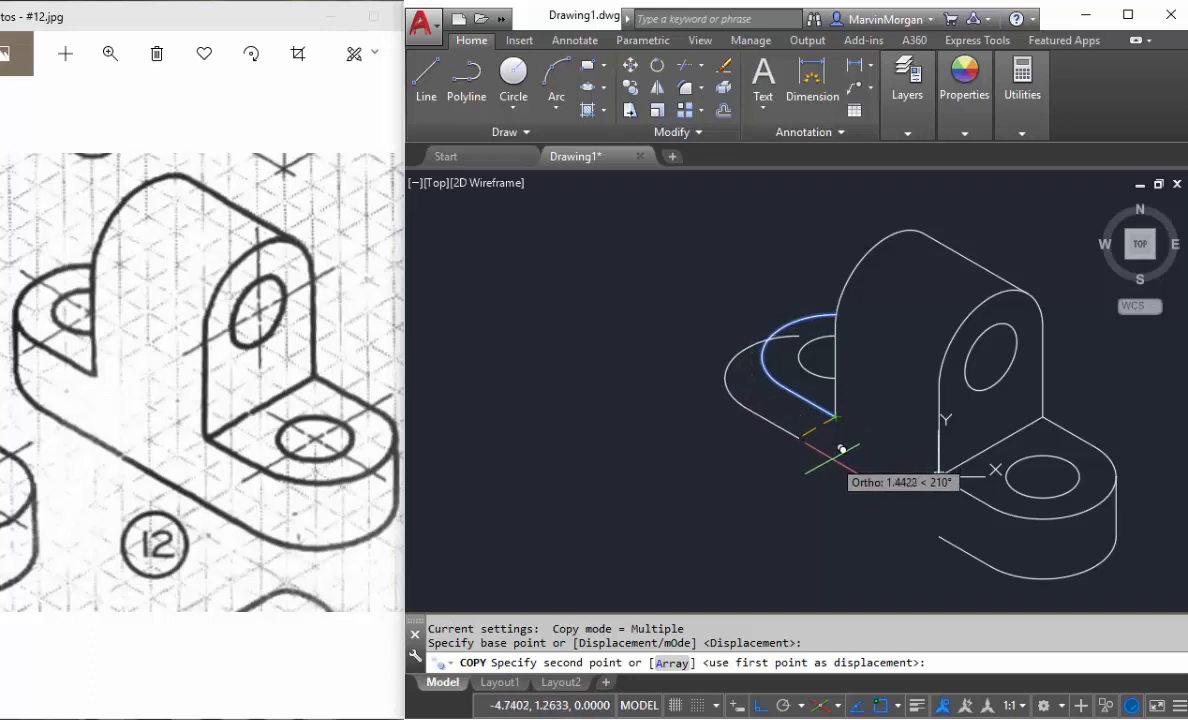
click(837, 705)
click(885, 620)
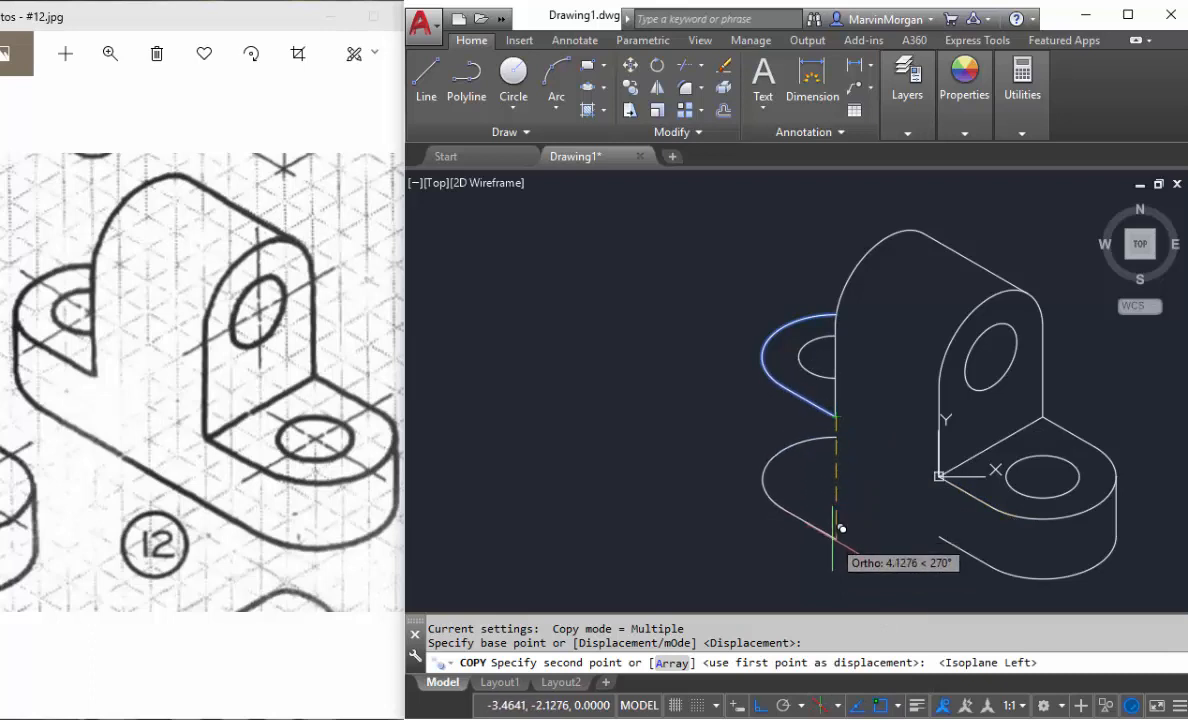
text(2)
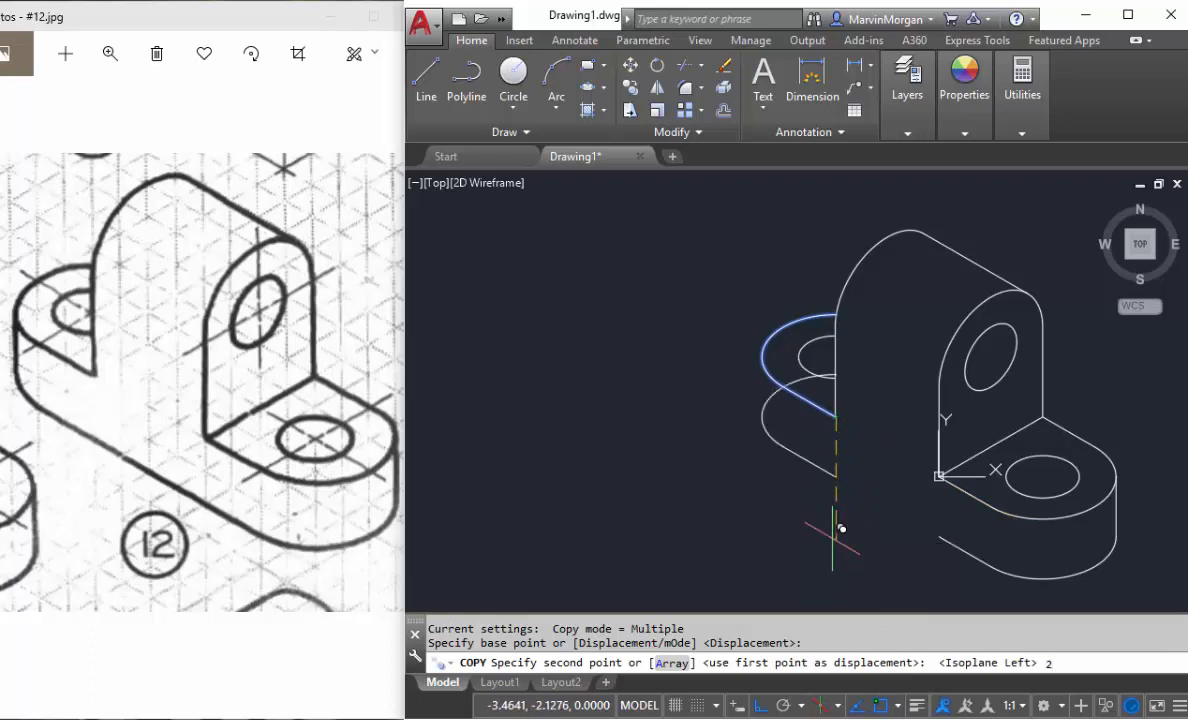
key(Return)
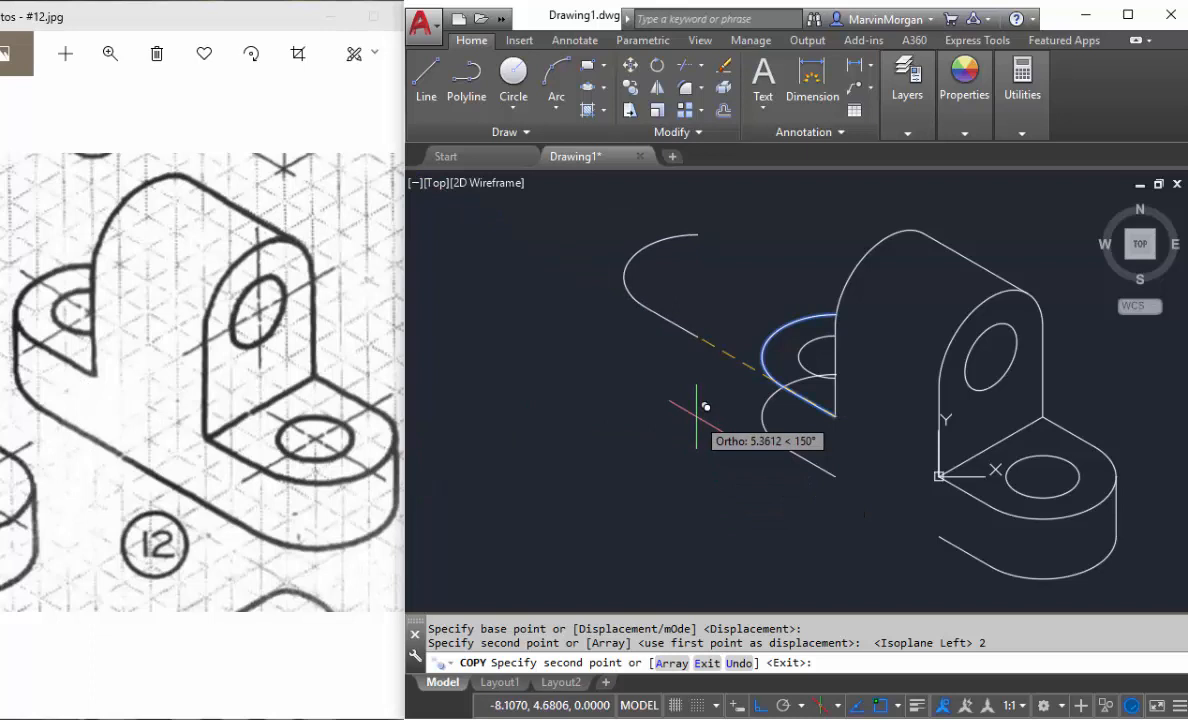
key(Return)
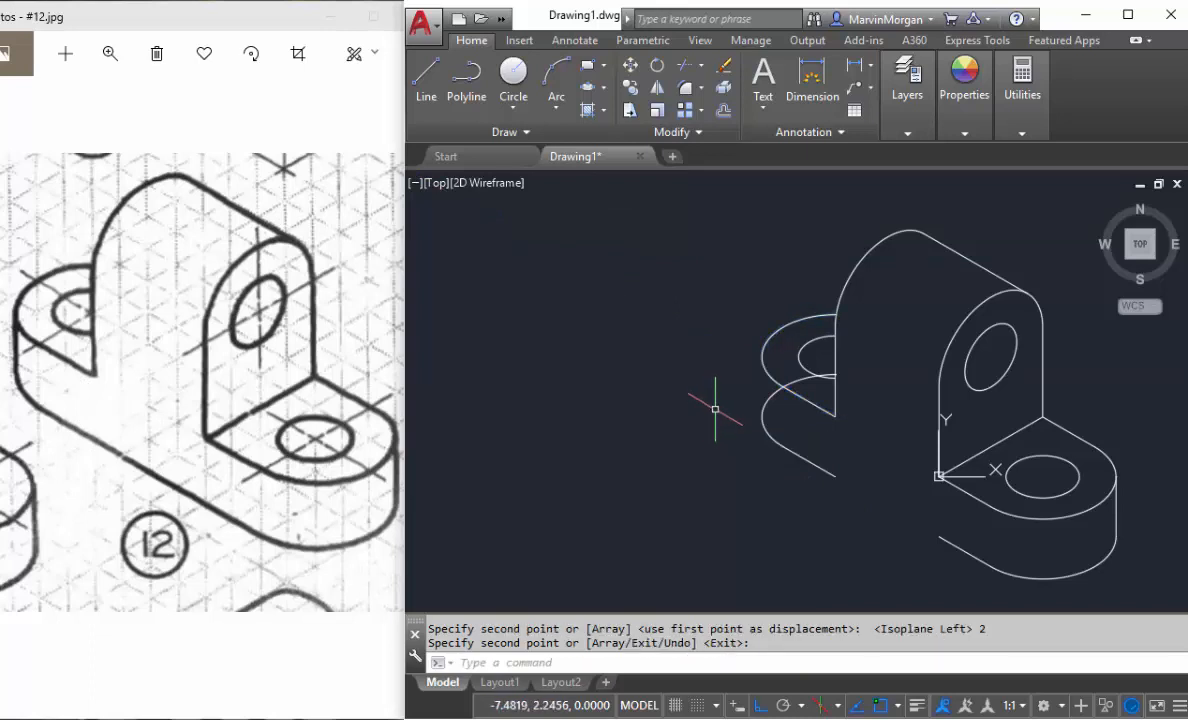
Draw a vertical line joining the outermost quadrants of the rear lug's upper and lower arcs
click(428, 74)
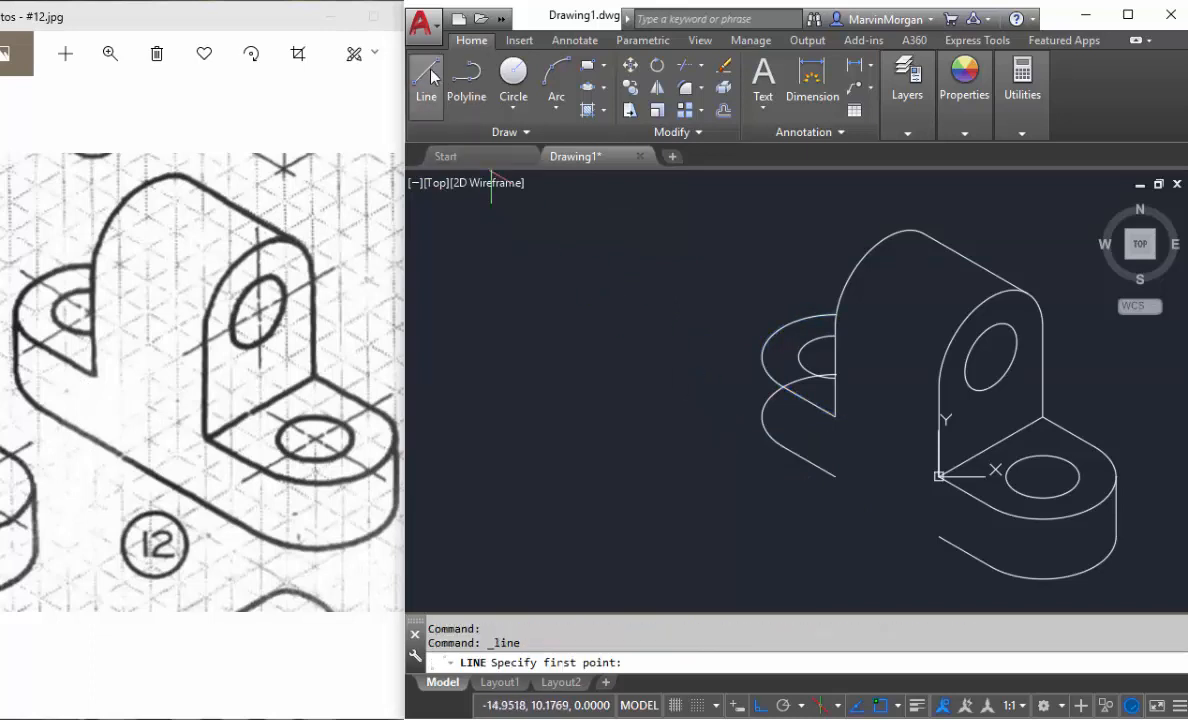
click(762, 357)
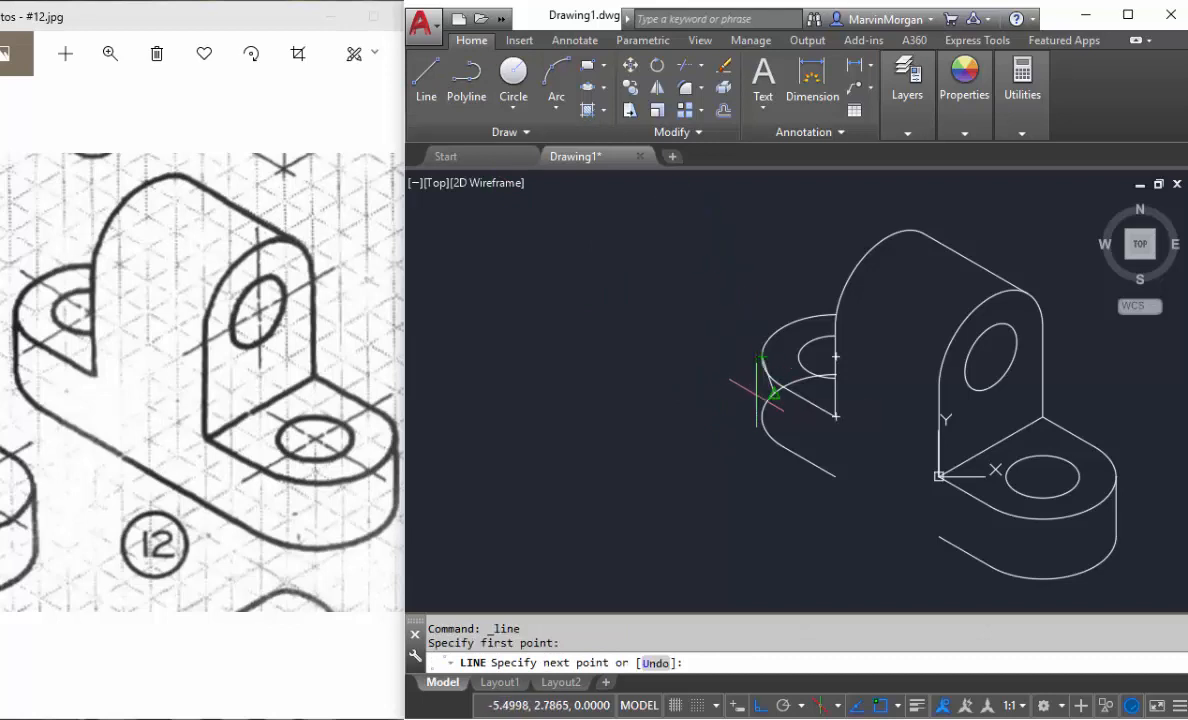
click(762, 417)
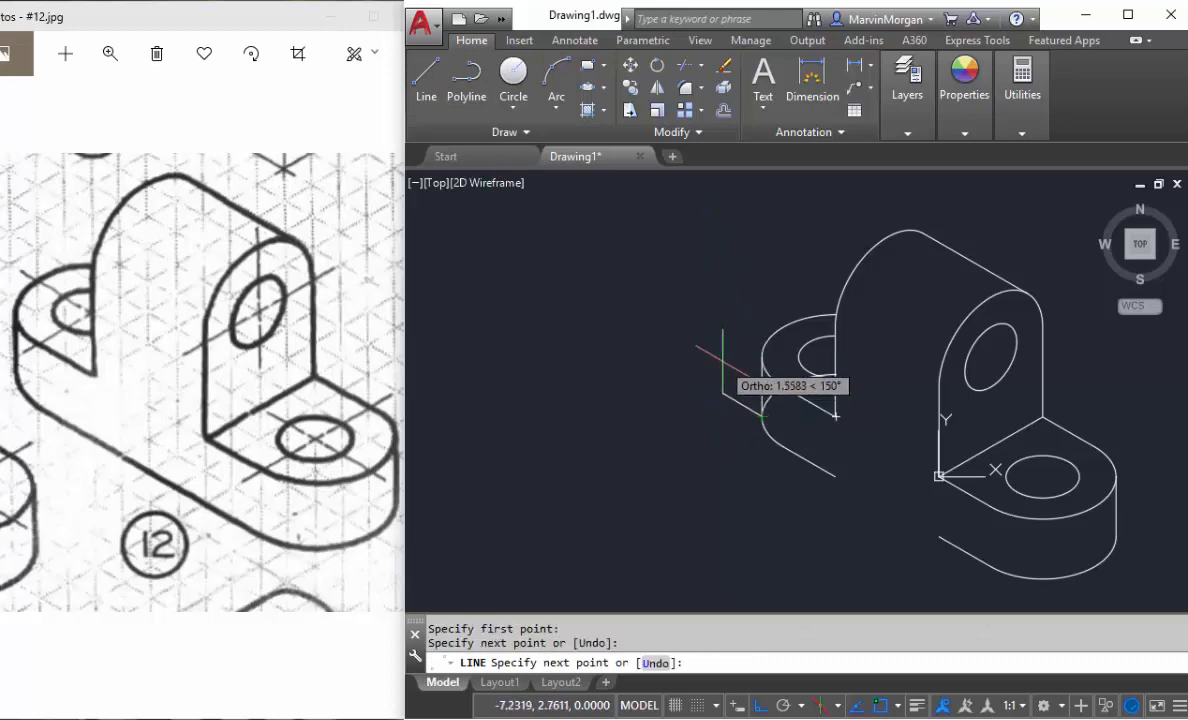
key(Return)
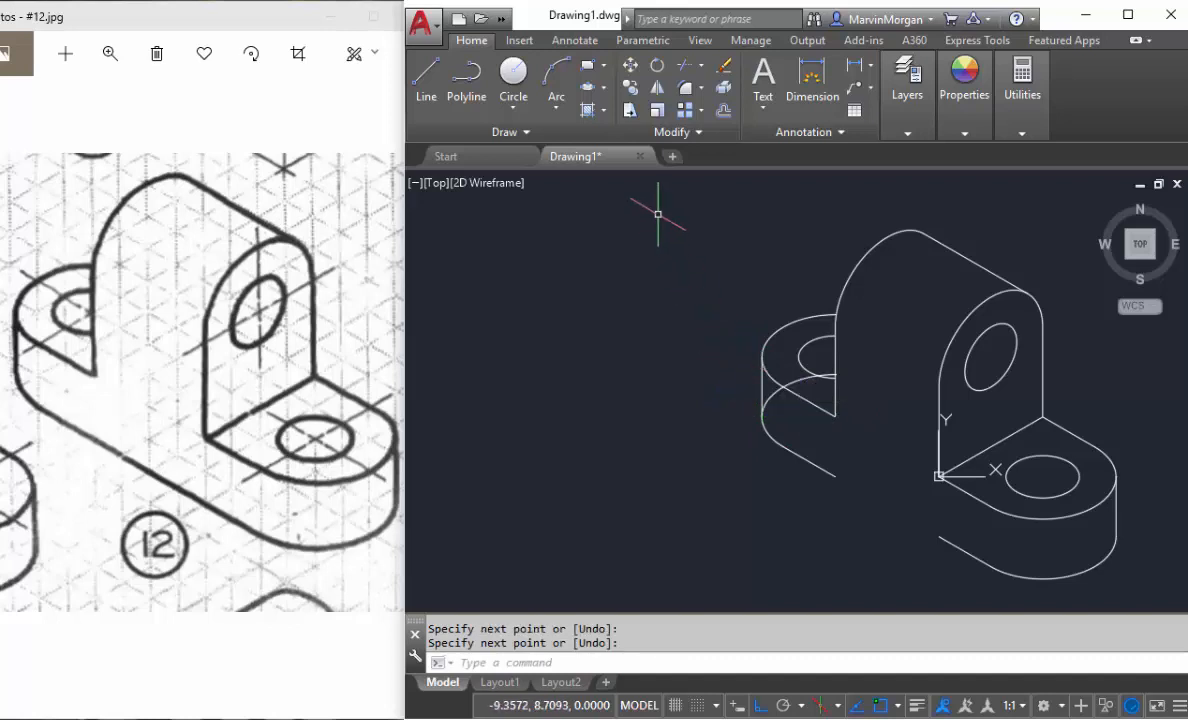
Trim the hidden portions of the rear lug's copied lower arc inside the vertical side line
click(687, 72)
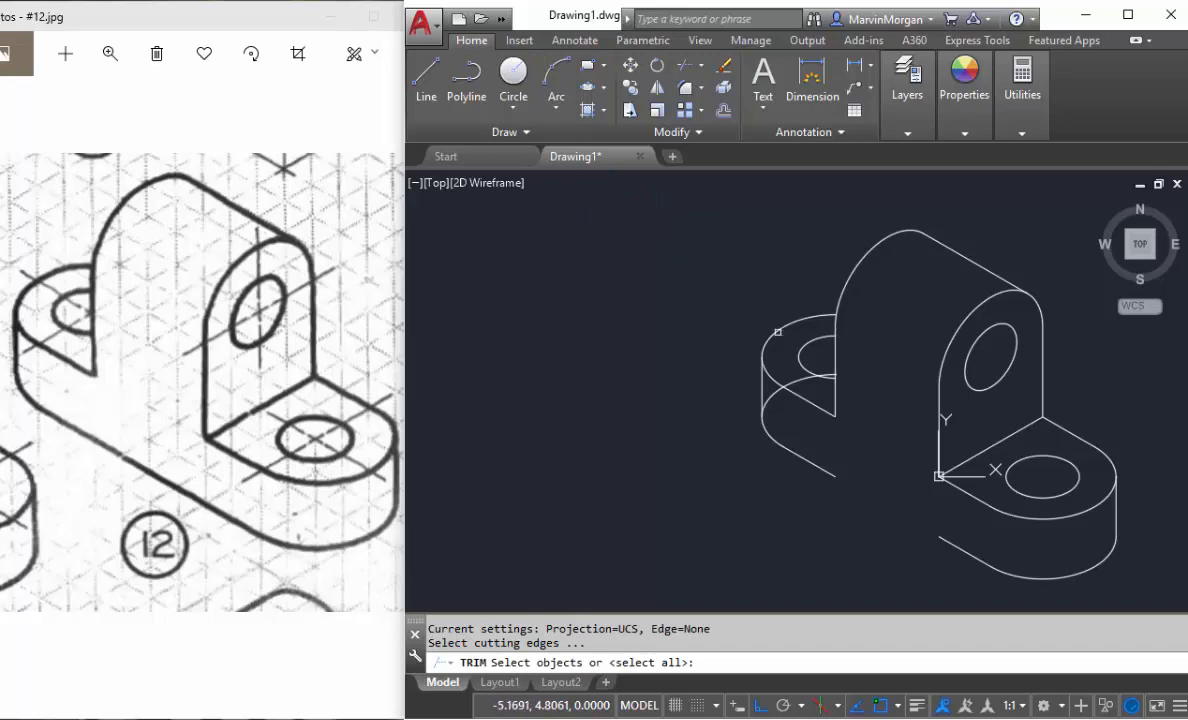
key(Return)
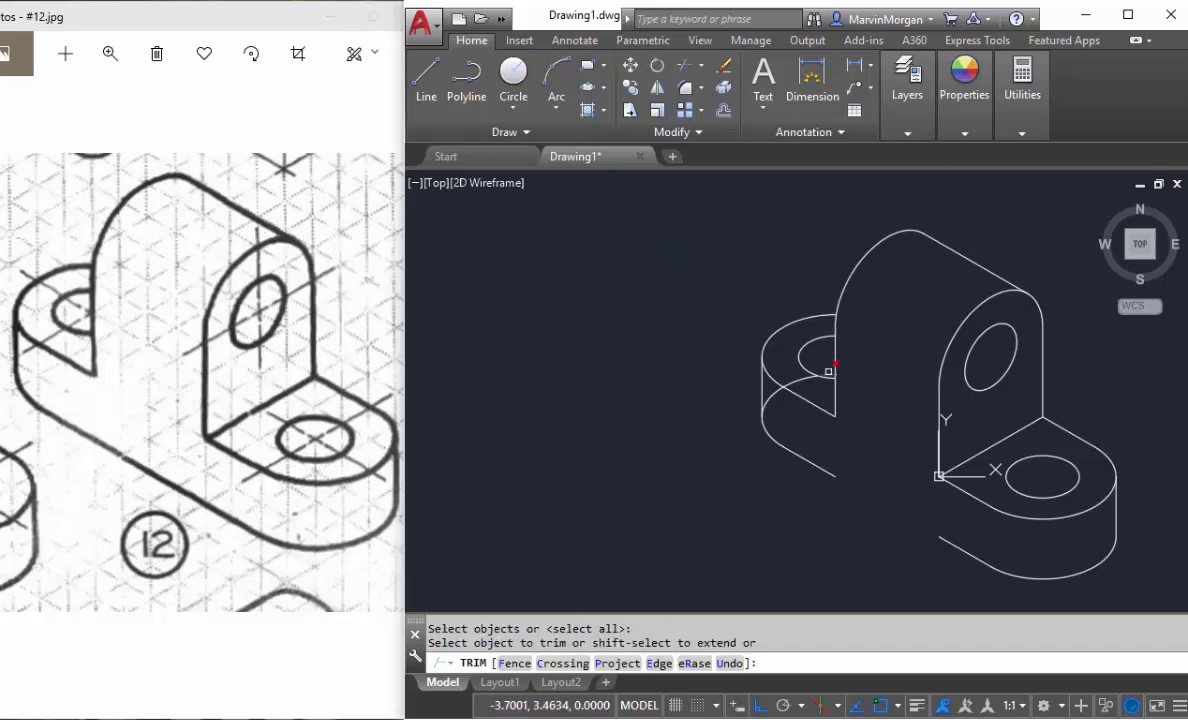
scroll(828, 371, up, 3)
click(789, 380)
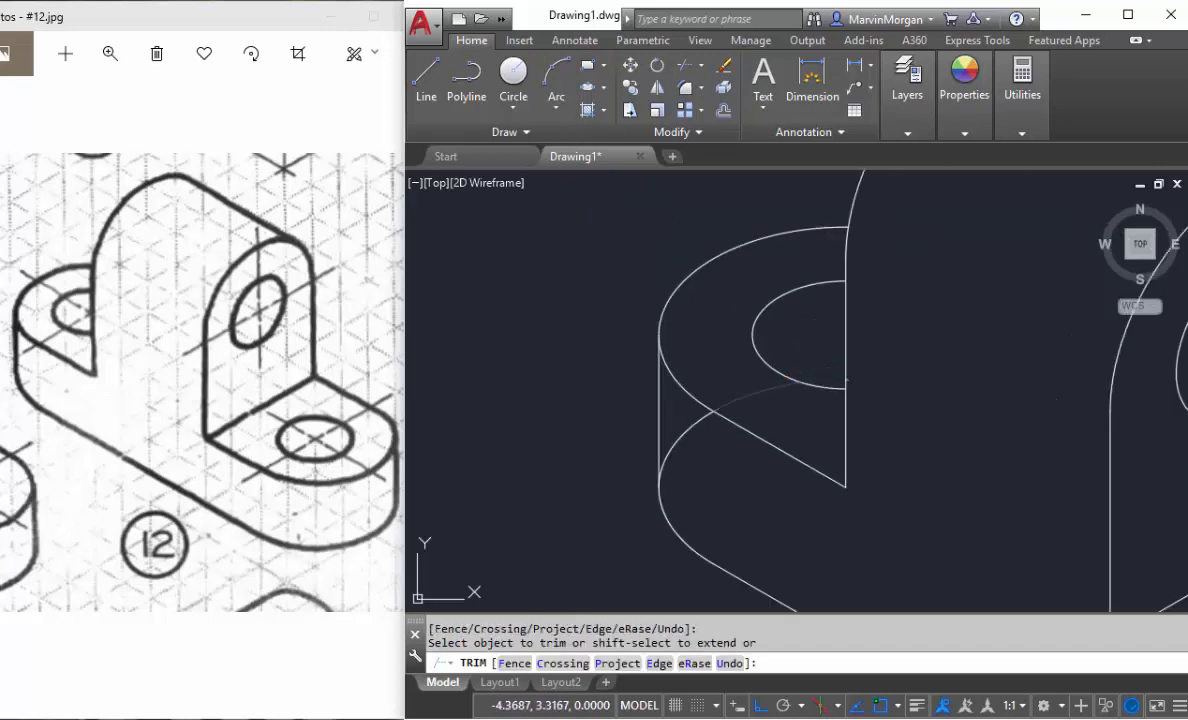
click(682, 435)
scroll(690, 420, down, 5)
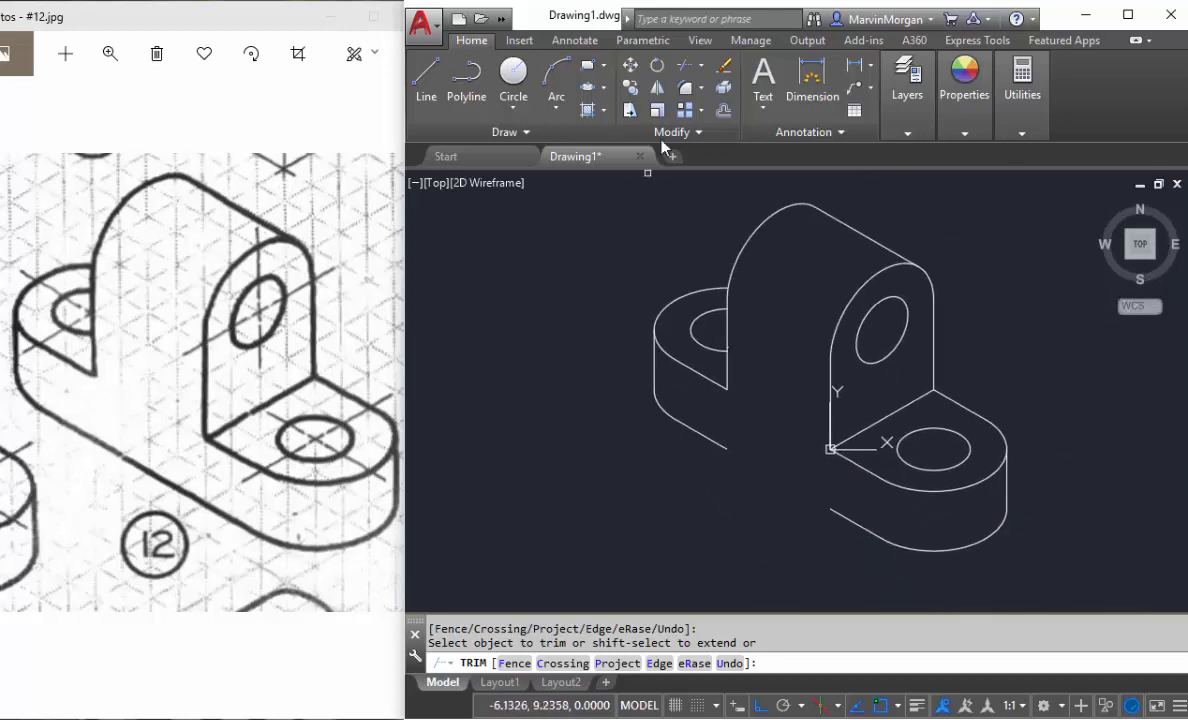
Extend the rear lug's lower 150° edge to the front lug's bottom edge, closing the base outline
click(700, 66)
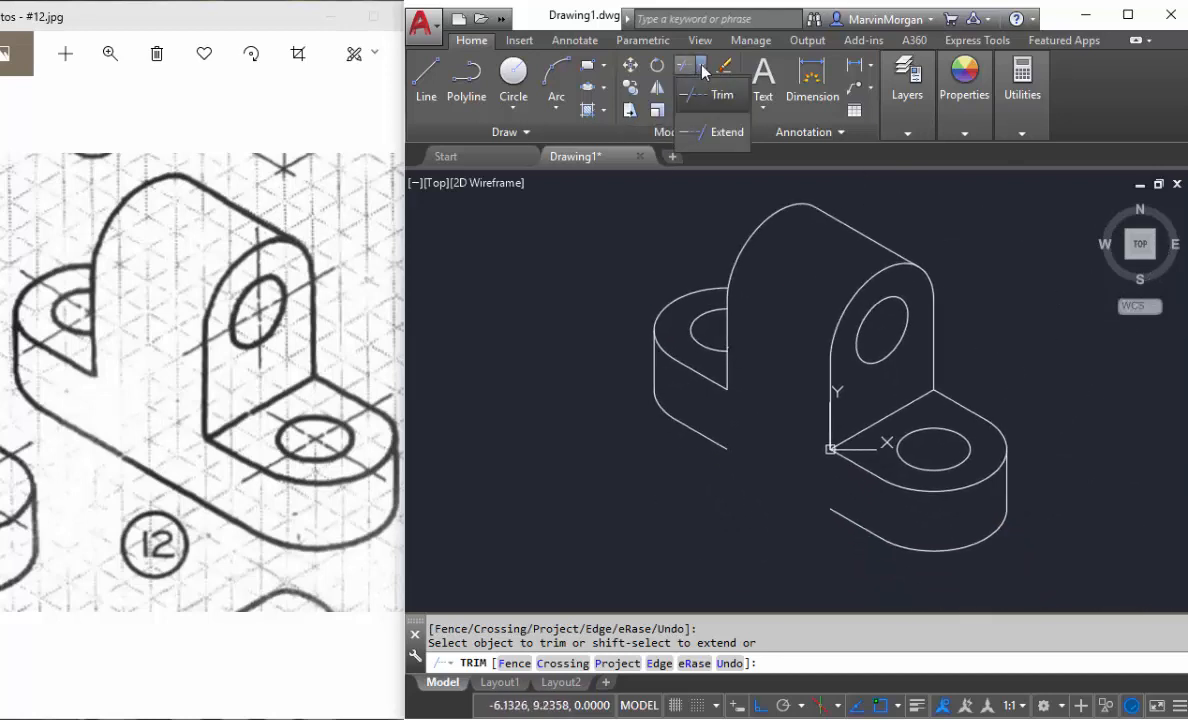
click(726, 133)
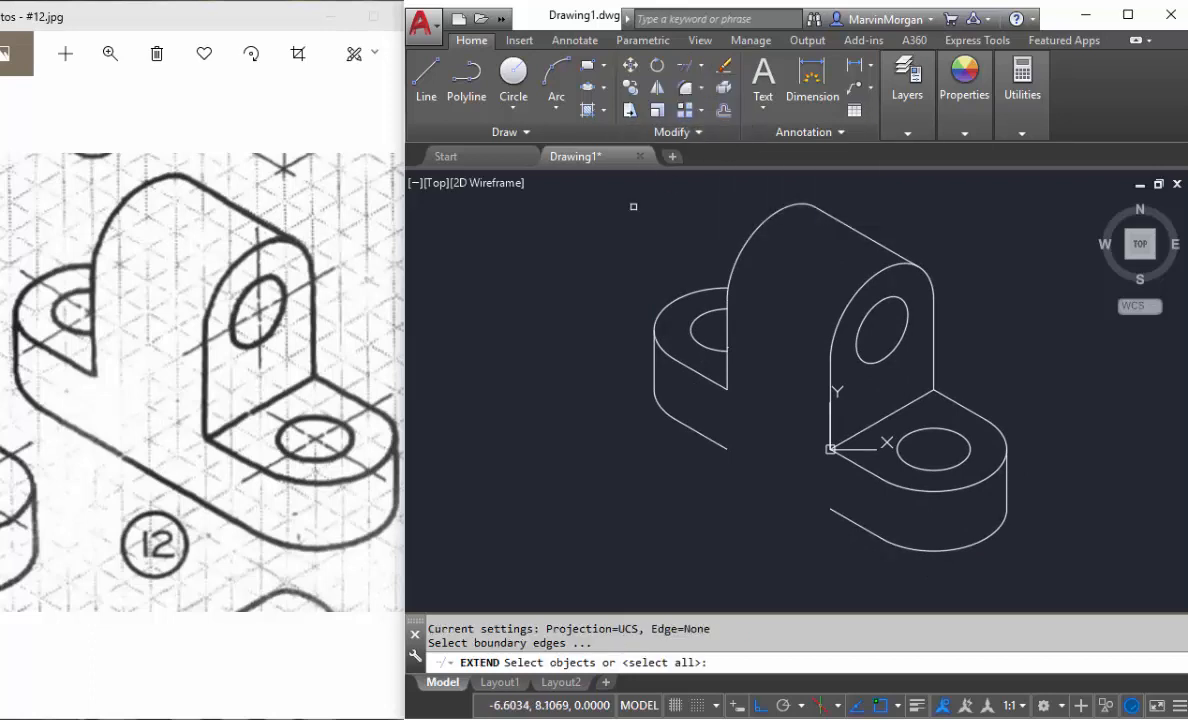
key(Return)
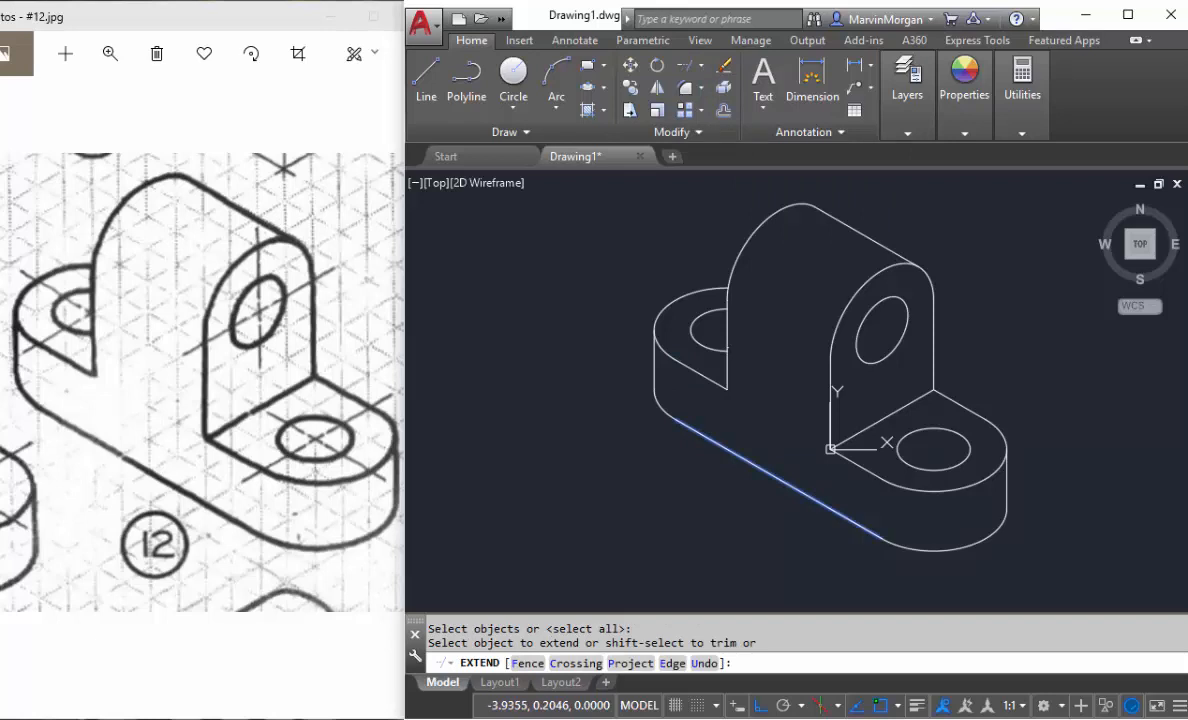
click(760, 467)
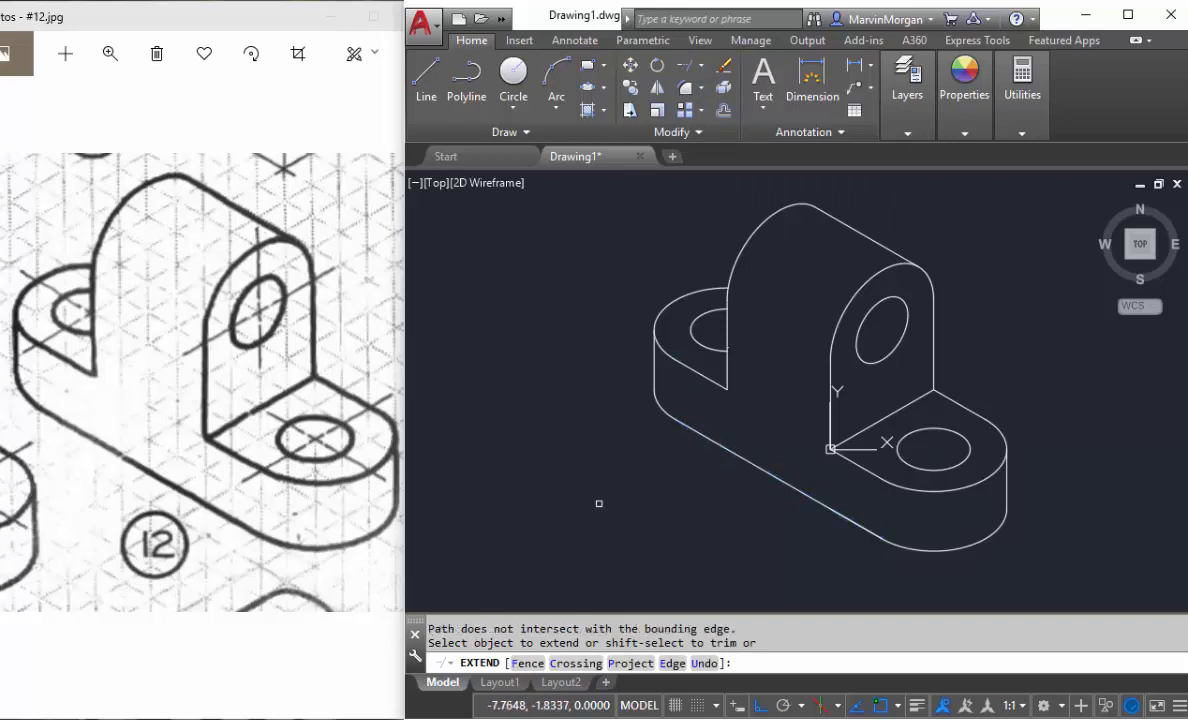
key(Return)
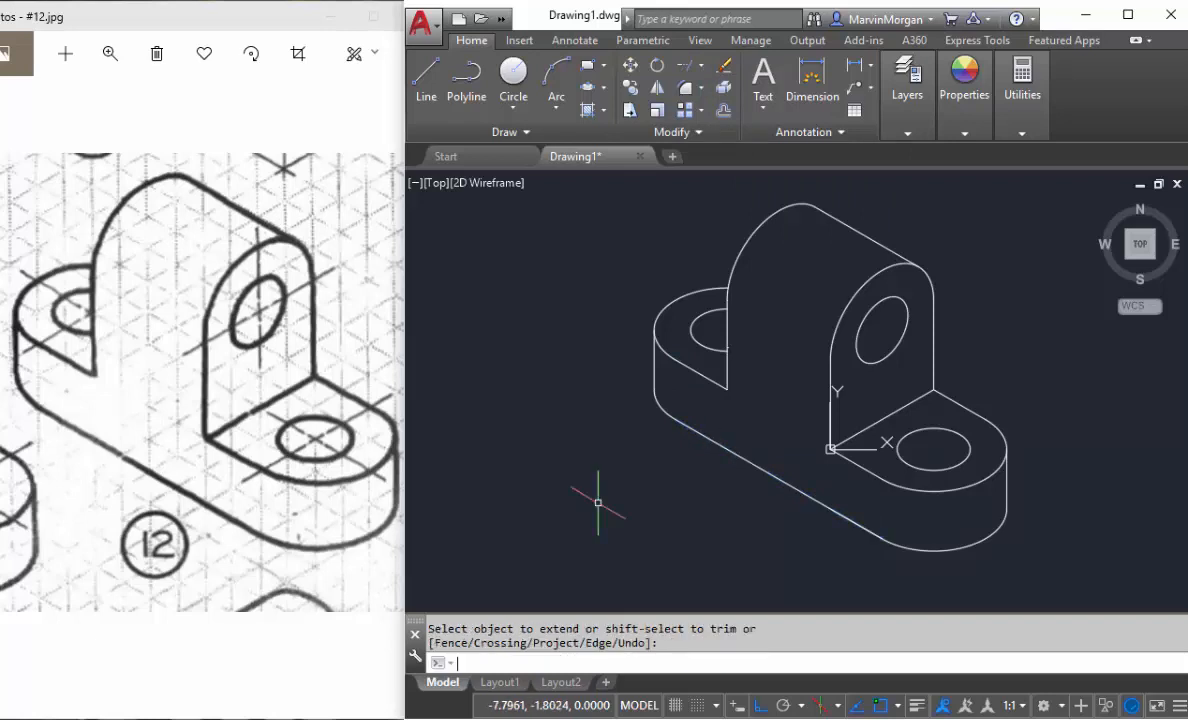
scroll(805, 519, up, 2)
scroll(805, 519, down, 3)
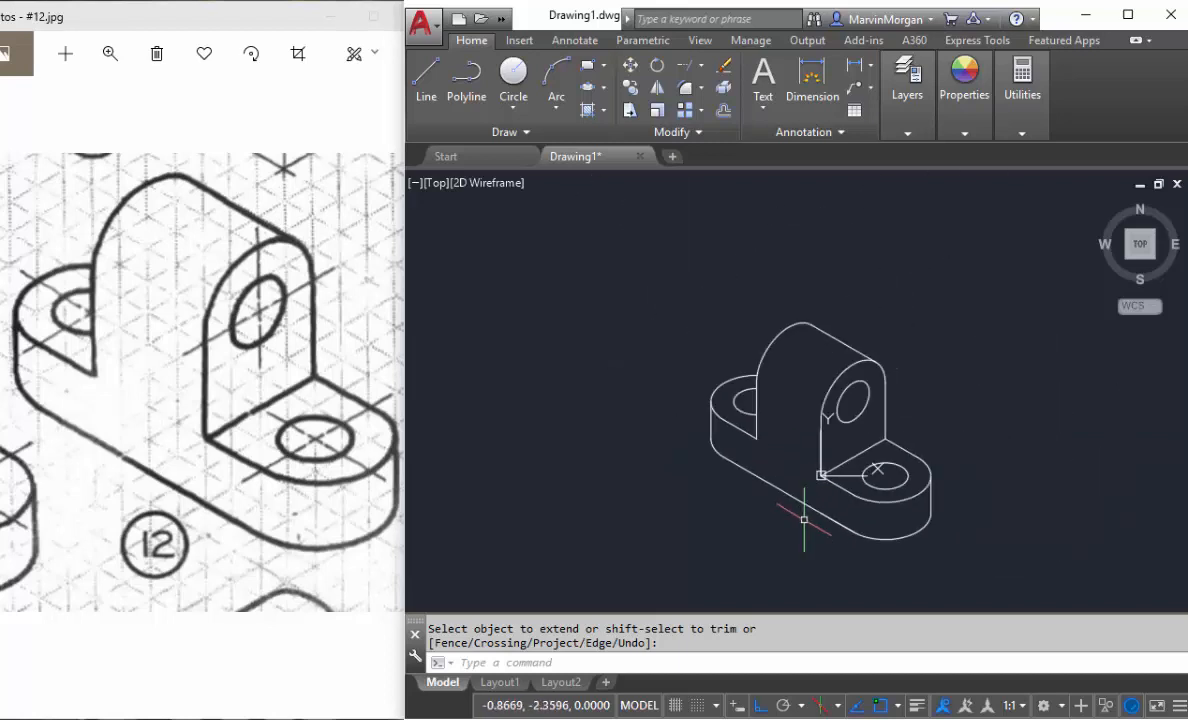
scroll(780, 505, up, 1)
middle_drag(761, 505, 760, 544)
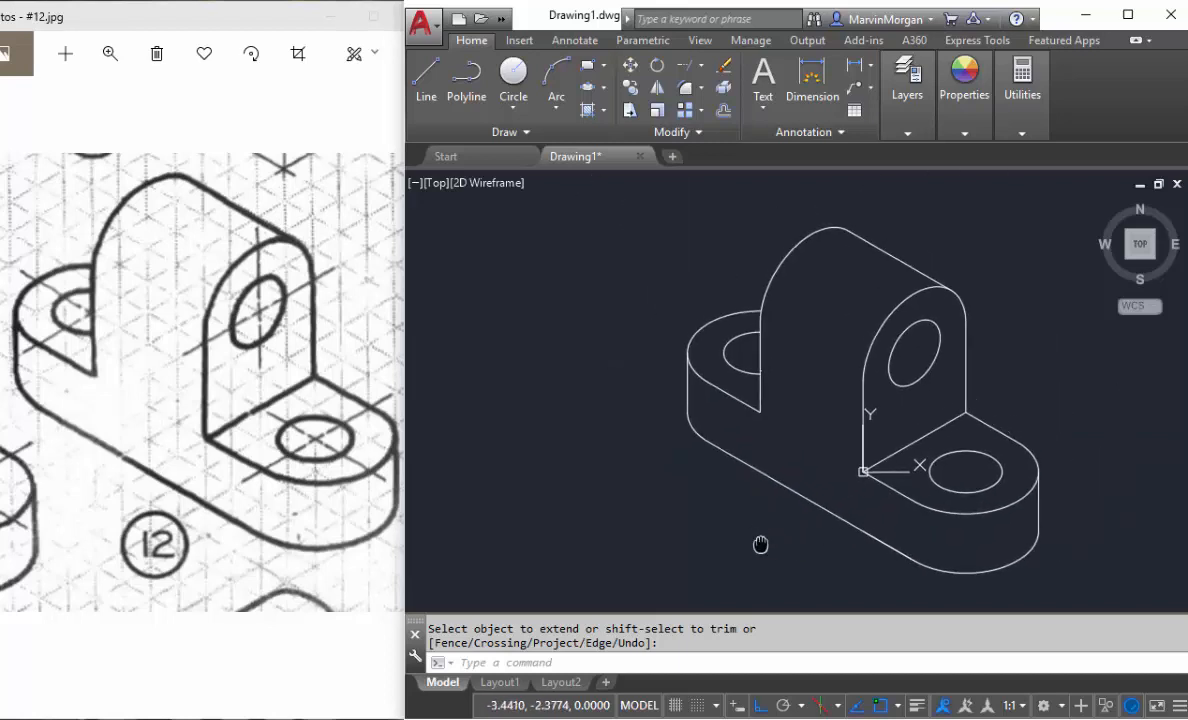